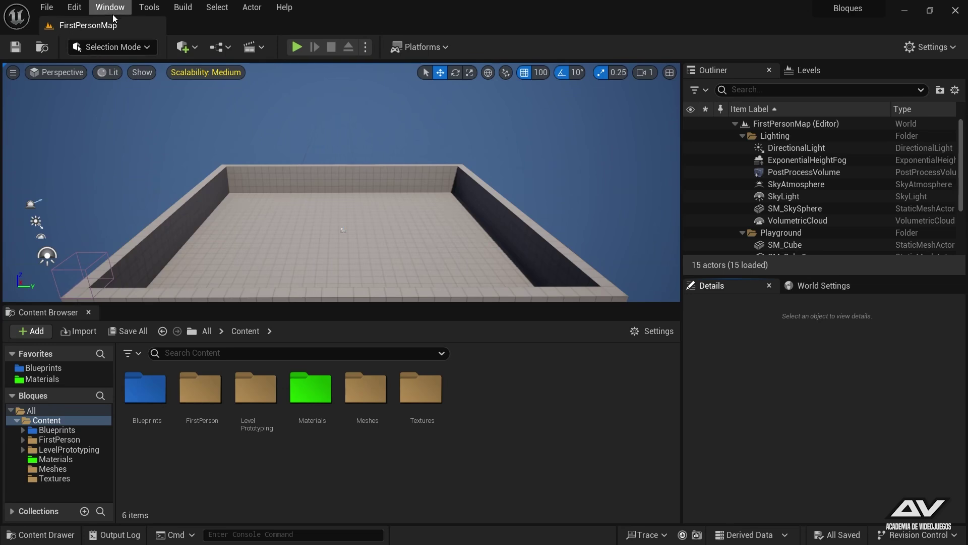
# Step: Create an untitled level from the Basic template via File > New Level
pyautogui.click(48, 7)
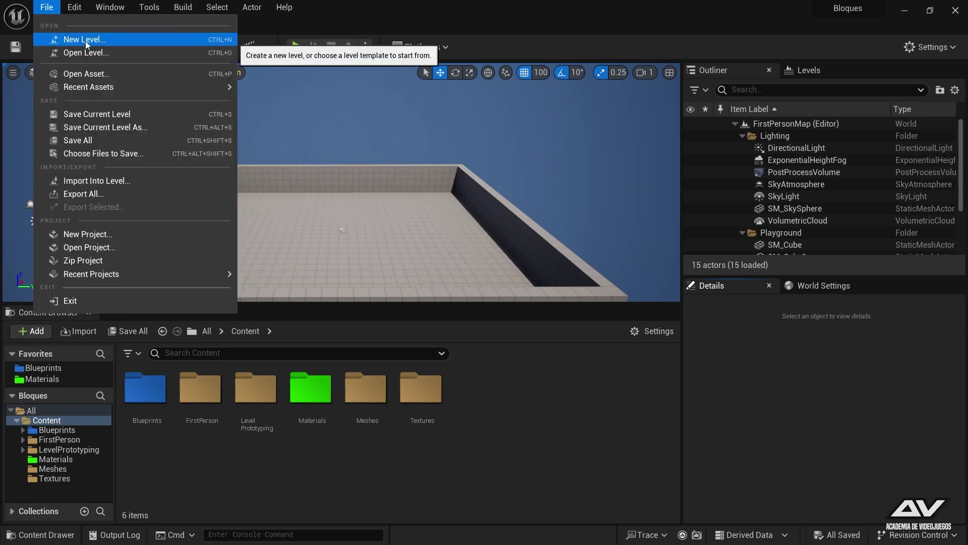
pyautogui.click(83, 39)
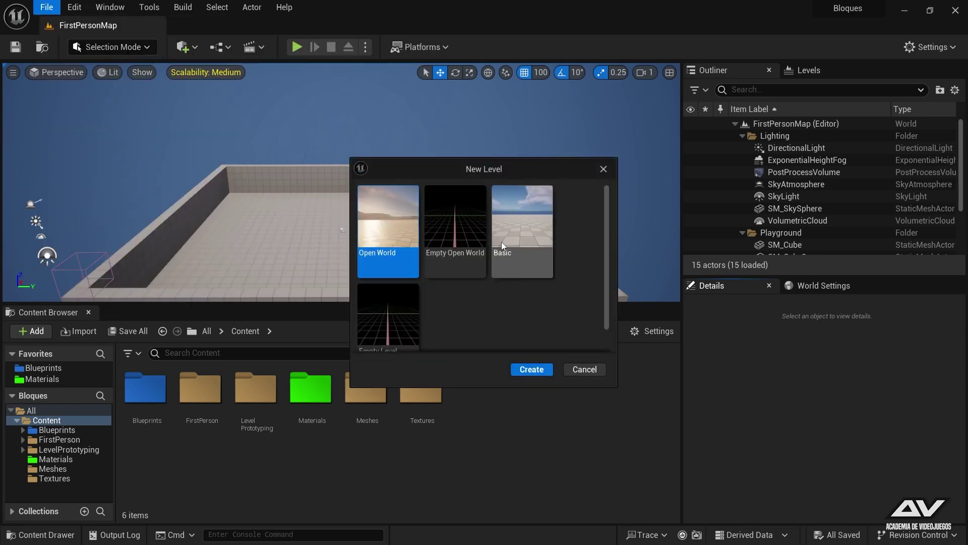
pyautogui.click(516, 220)
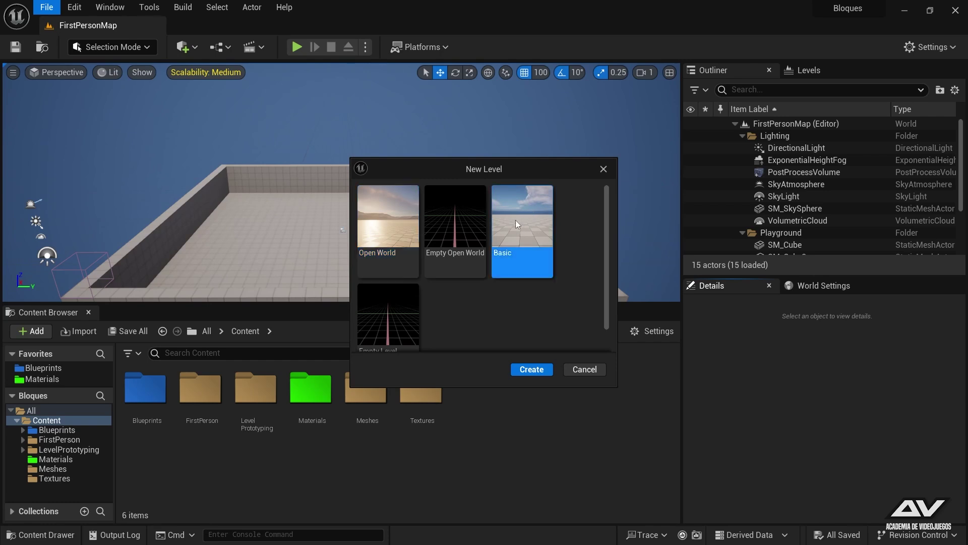
pyautogui.click(532, 370)
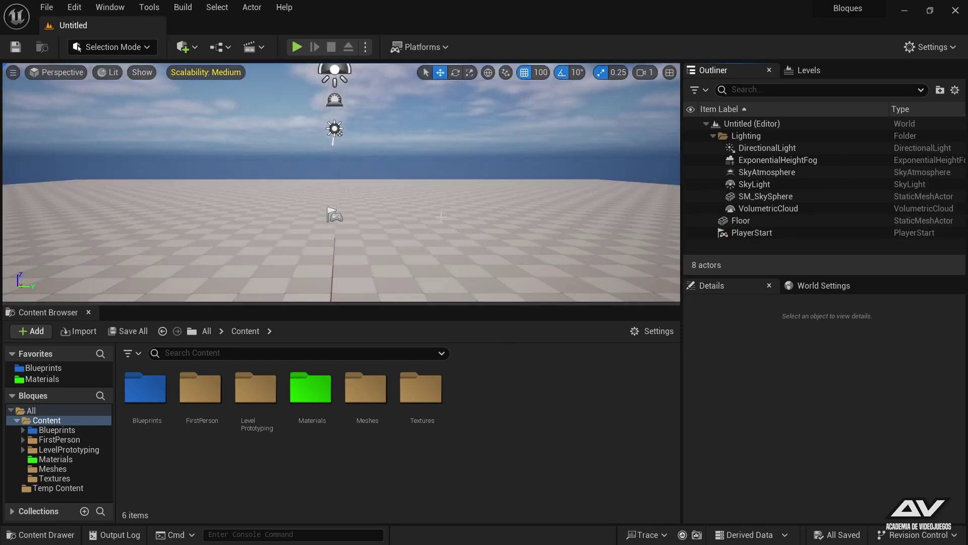
pyautogui.click(47, 7)
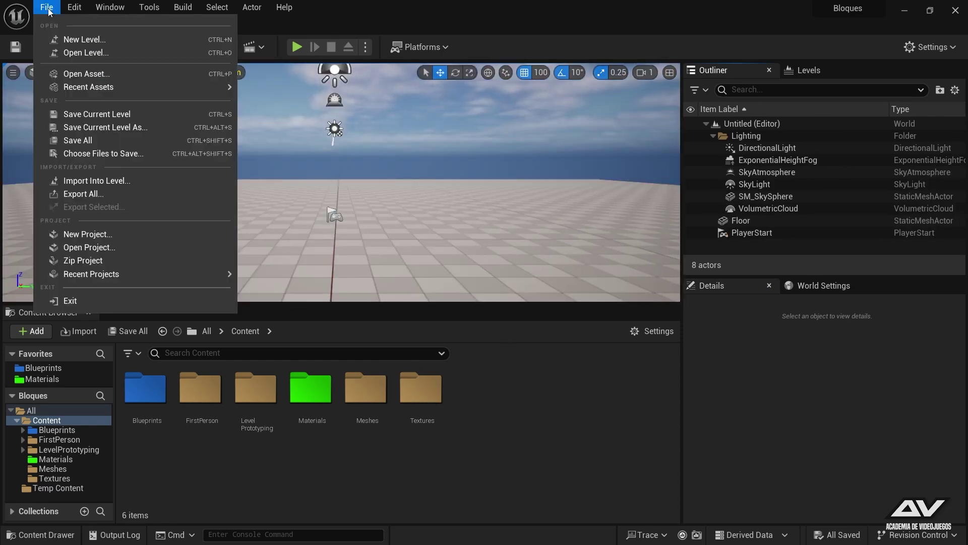
# Step: In the Save Level As dialog, create a new folder named Maps under Content
pyautogui.click(111, 128)
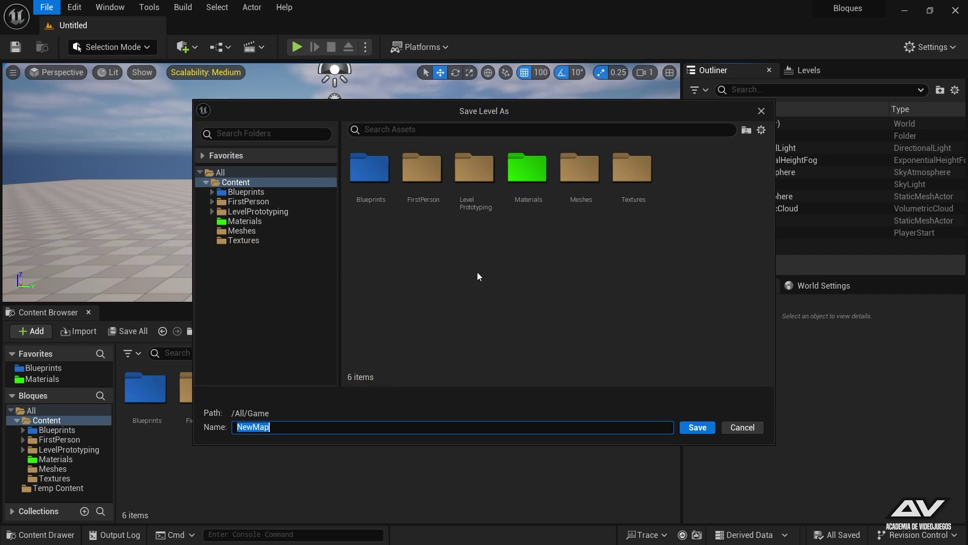
pyautogui.rightClick(534, 255)
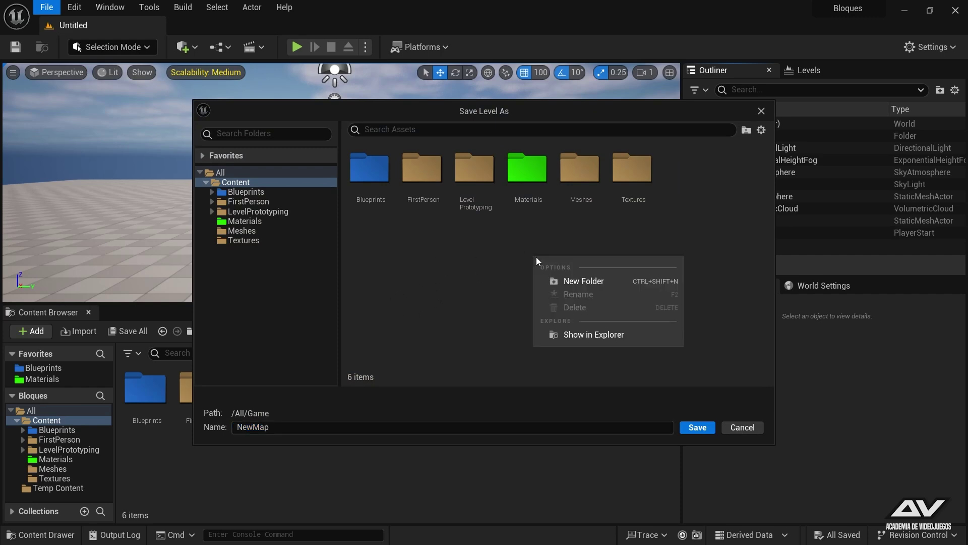
pyautogui.click(575, 286)
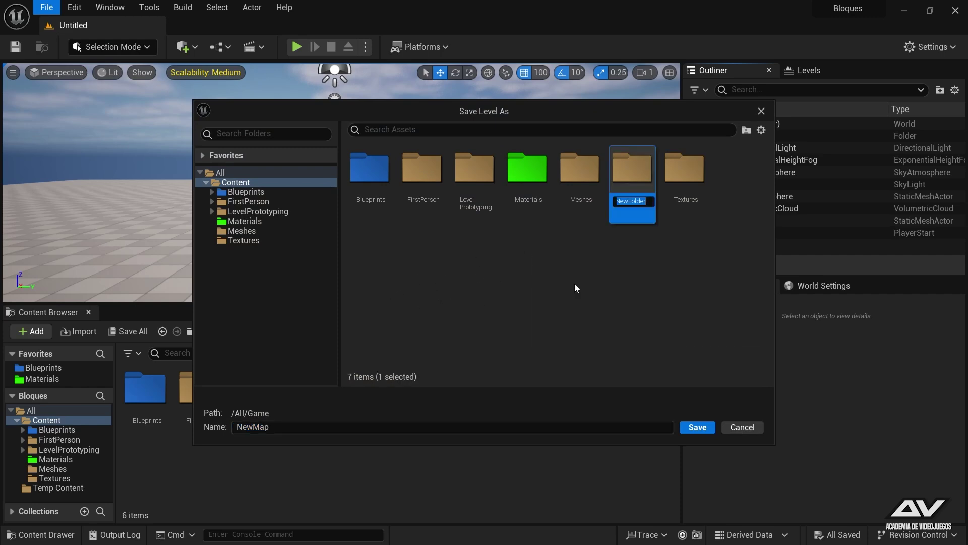
pyautogui.write('Maps')
pyautogui.press('Return')
# Step: Save the level as LevelMap inside the Maps folder
pyautogui.doubleClick(524, 180)
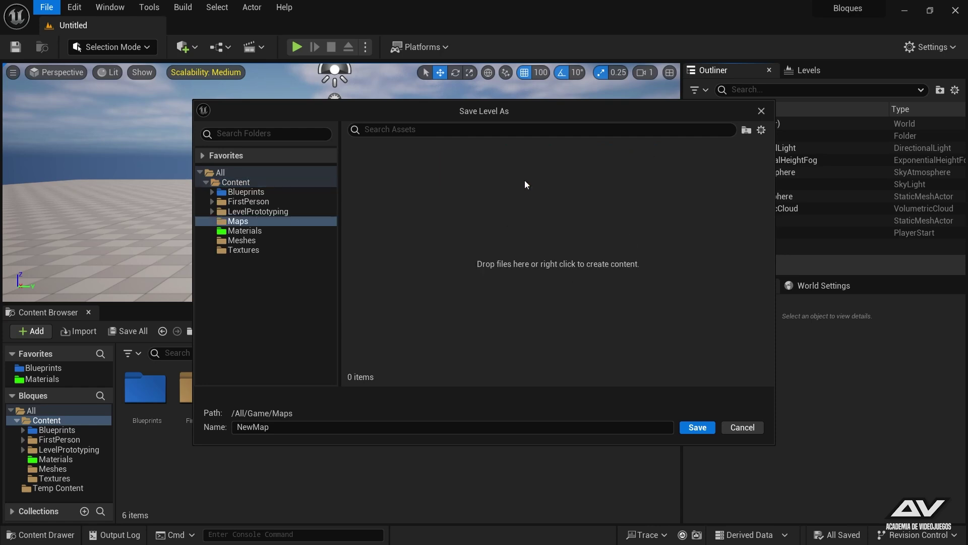
pyautogui.click(283, 427)
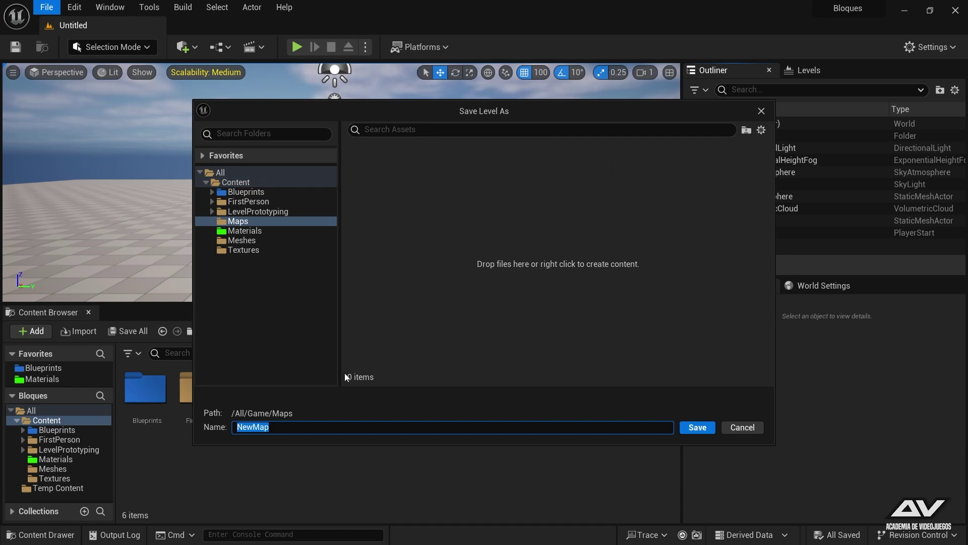
pyautogui.write('Level')
pyautogui.click(698, 428)
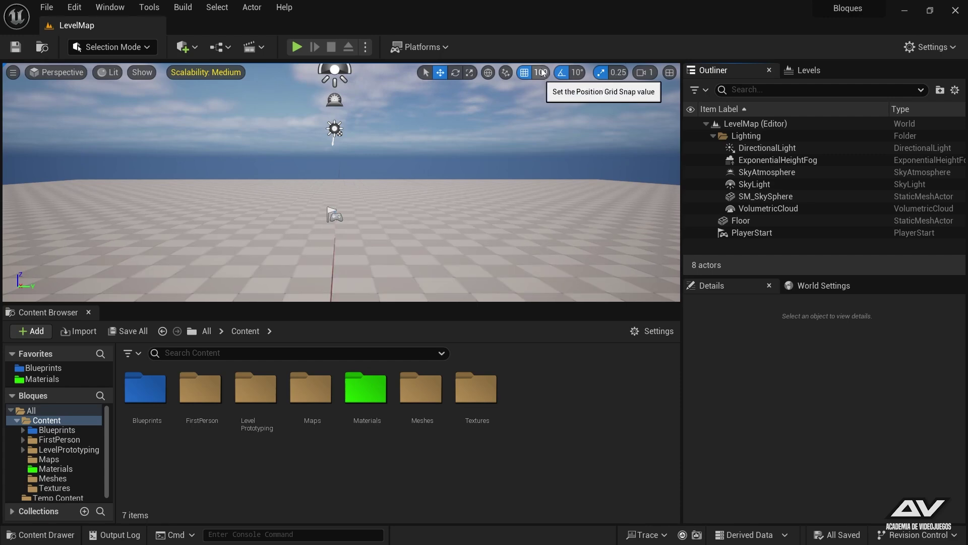
pyautogui.moveTo(404, 160)
pyautogui.mouseDown(button='right')
pyautogui.moveTo(407, 177)
pyautogui.moveTo(504, 85)
pyautogui.mouseUp(button='right')
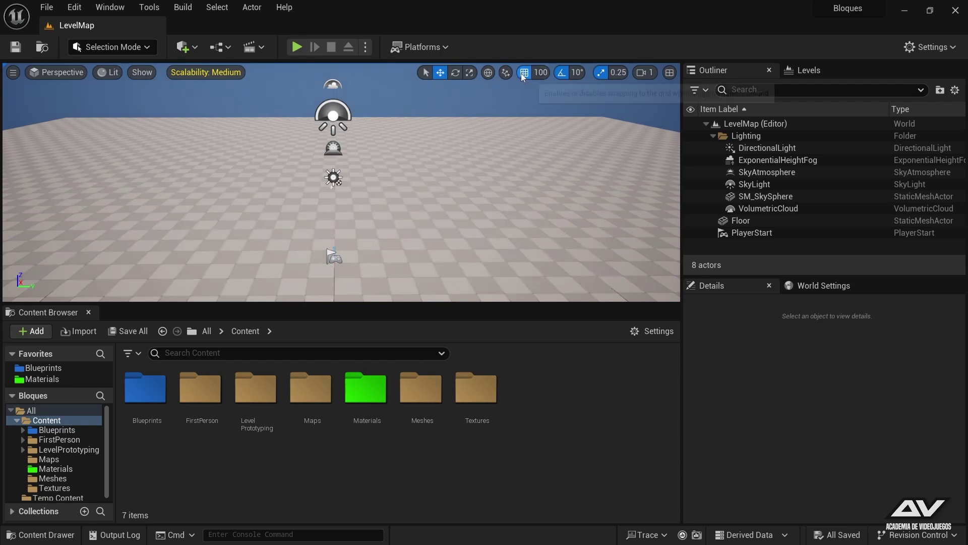
pyautogui.click(540, 72)
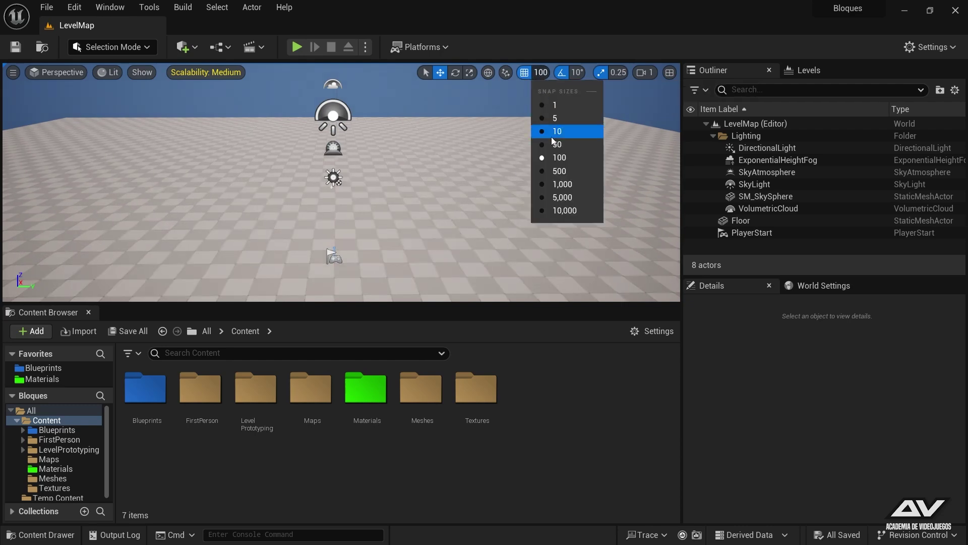
pyautogui.click(566, 160)
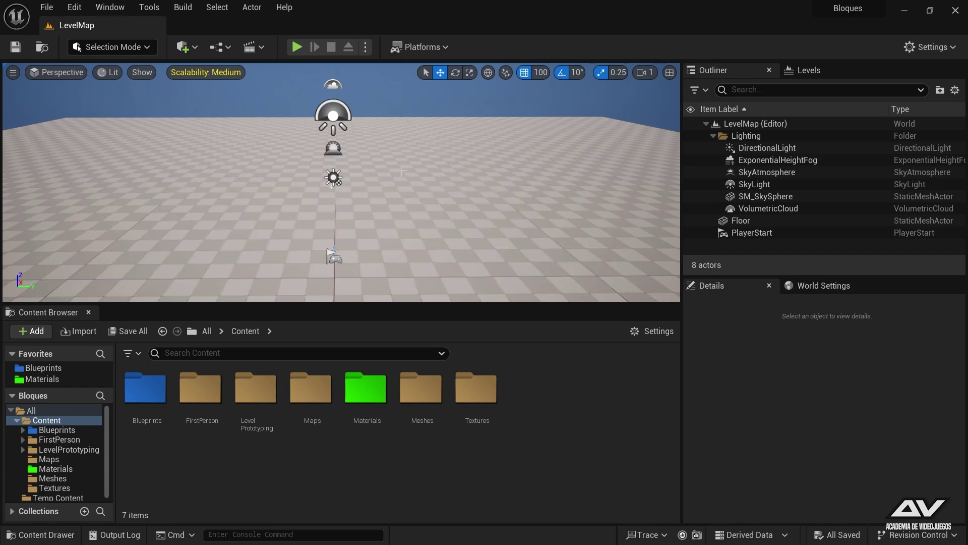
pyautogui.moveTo(187, 178); pyautogui.dragTo(344, 168, button='right')
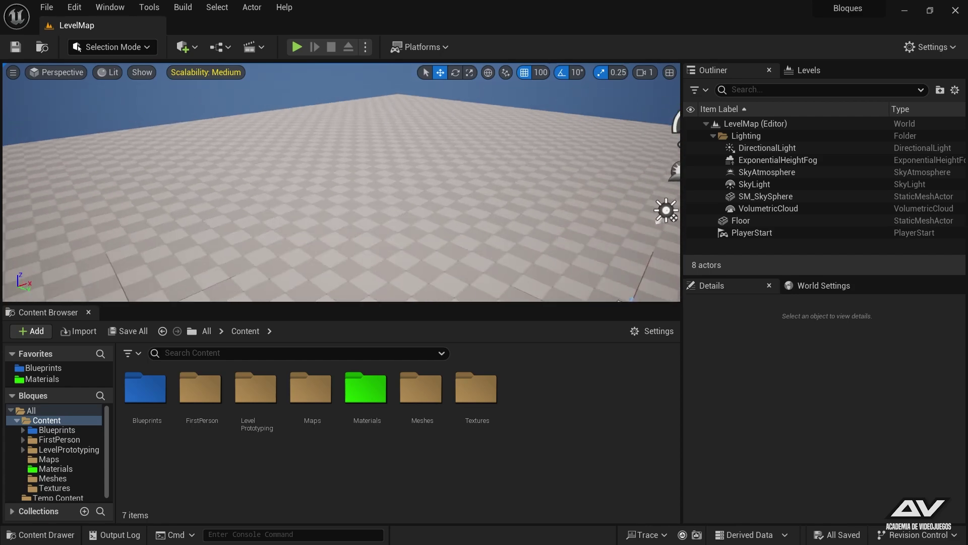
# Step: Select the Floor actor in the viewport and delete it from LevelMap
pyautogui.click(344, 168)
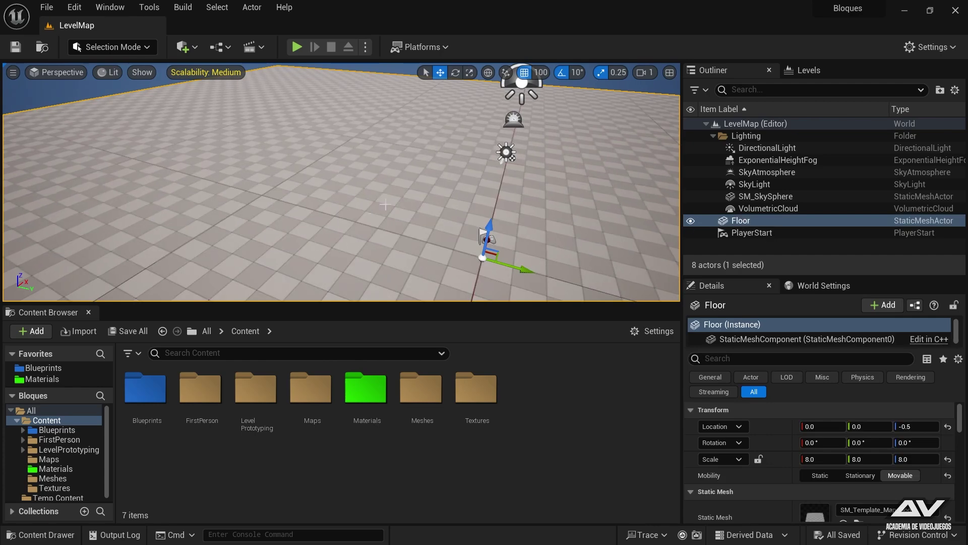
pyautogui.scroll(3, 407, 220)
pyautogui.scroll(3, 403, 227)
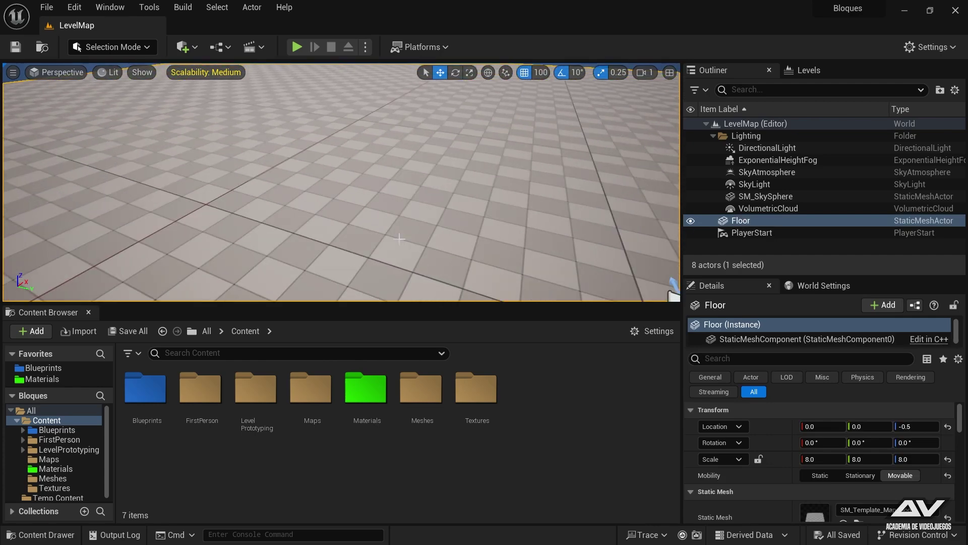
pyautogui.scroll(2, 399, 238)
pyautogui.scroll(2, 399, 238)
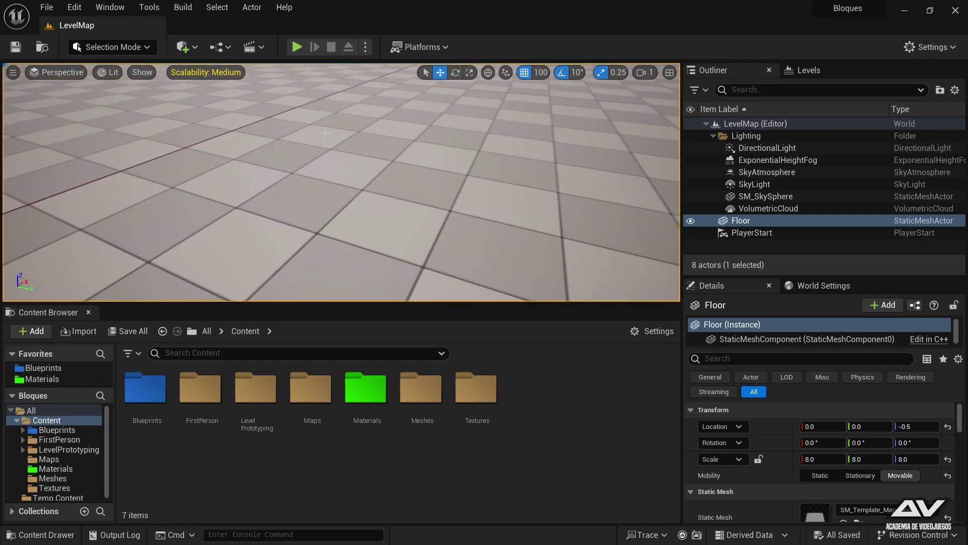
pyautogui.scroll(-2, 507, 229)
pyautogui.scroll(-3, 502, 231)
pyautogui.scroll(-2, 498, 232)
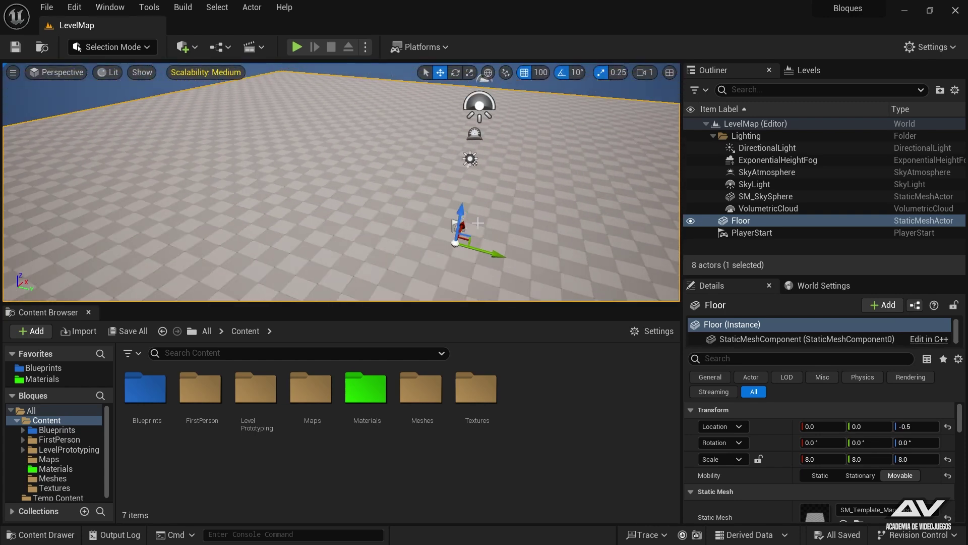
pyautogui.press('Delete')
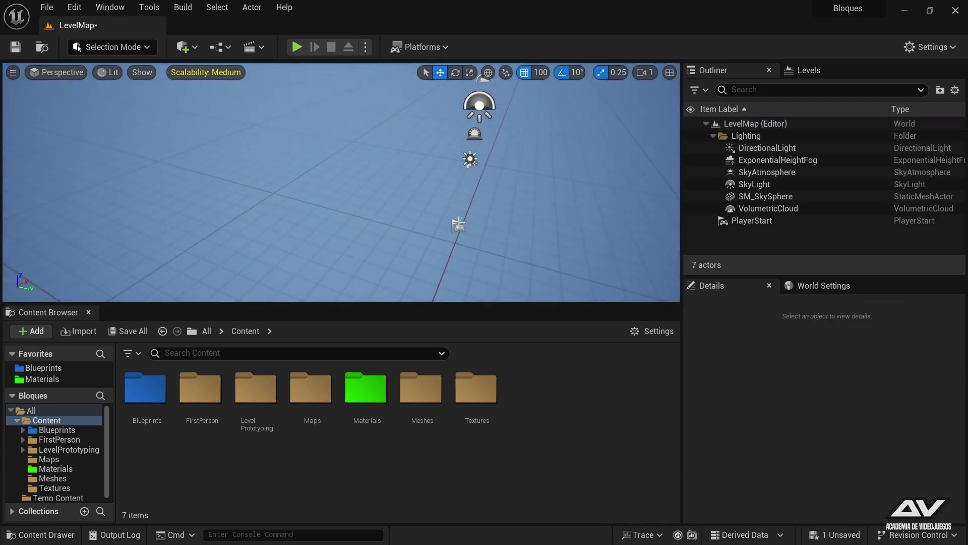
# Step: Drag BP_Bloque from Content/Blueprints into the level, reset its location to 0, 0, 0, and frame it
pyautogui.click(57, 430)
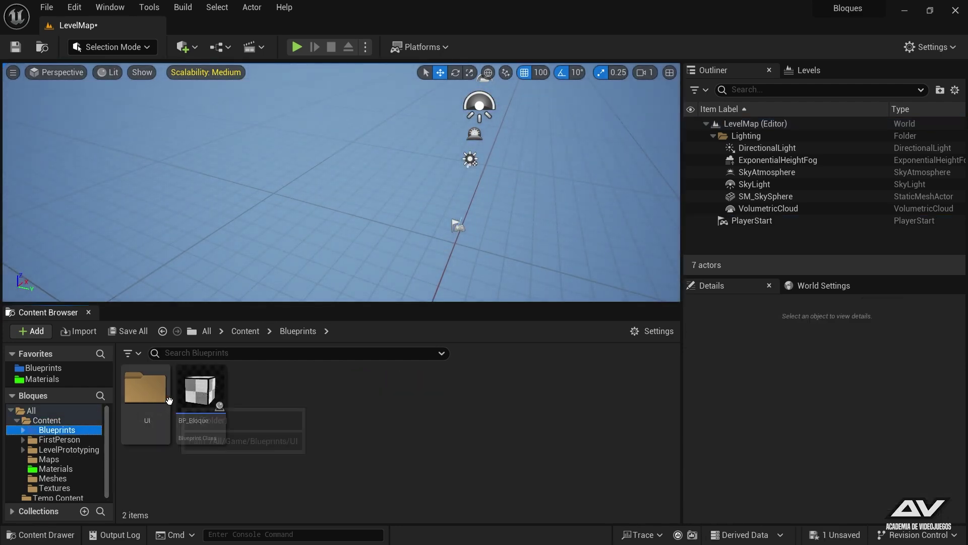
pyautogui.moveTo(200, 391)
pyautogui.mouseDown()
pyautogui.moveTo(362, 174)
pyautogui.moveTo(342, 172)
pyautogui.mouseUp()
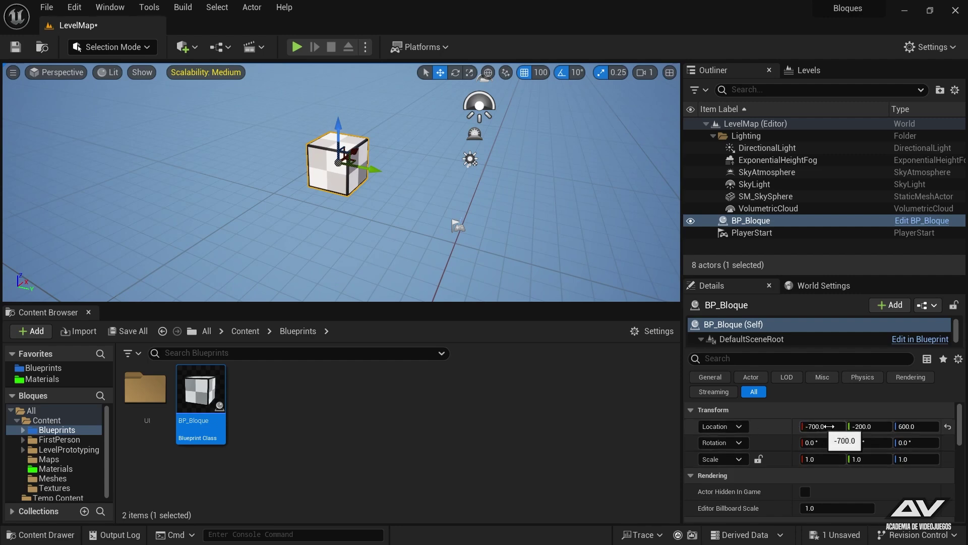
pyautogui.click(948, 427)
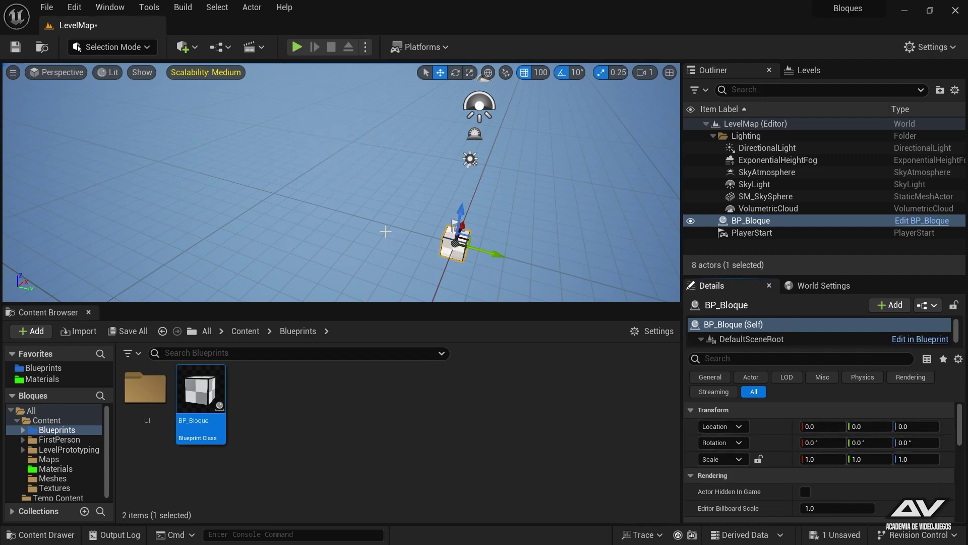
pyautogui.press('f')
pyautogui.moveTo(338, 197)
pyautogui.keyDown('alt'); pyautogui.mouseDown()
pyautogui.moveTo(428, 197)
pyautogui.moveTo(429, 167)
pyautogui.moveTo(403, 151)
pyautogui.moveTo(383, 182)
pyautogui.moveTo(389, 220)
pyautogui.mouseUp(); pyautogui.keyUp('alt')
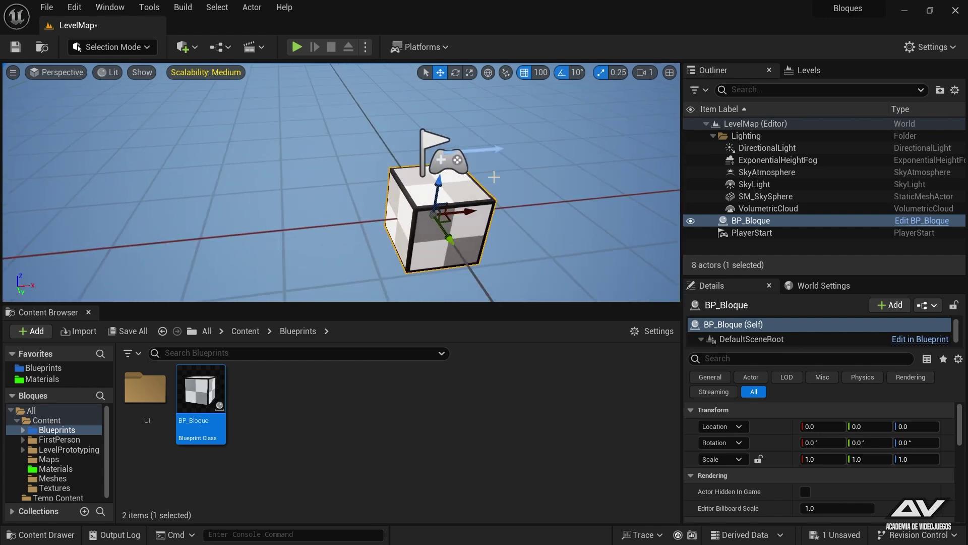
pyautogui.keyDown('alt'); pyautogui.moveTo(494, 176); pyautogui.dragTo(494, 161); pyautogui.keyUp('alt')
pyautogui.moveTo(464, 182); pyautogui.dragTo(413, 217, button='right')
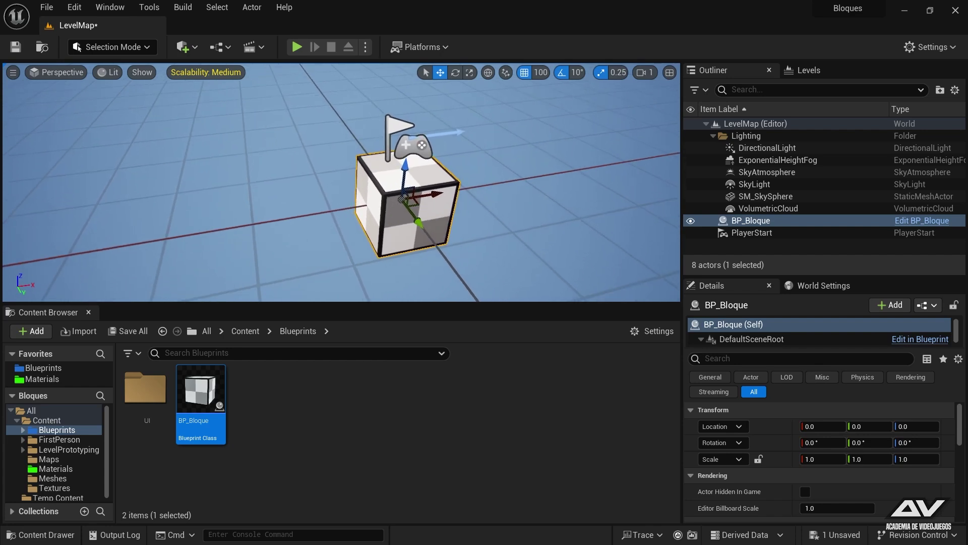
pyautogui.scroll(-1, 414, 217)
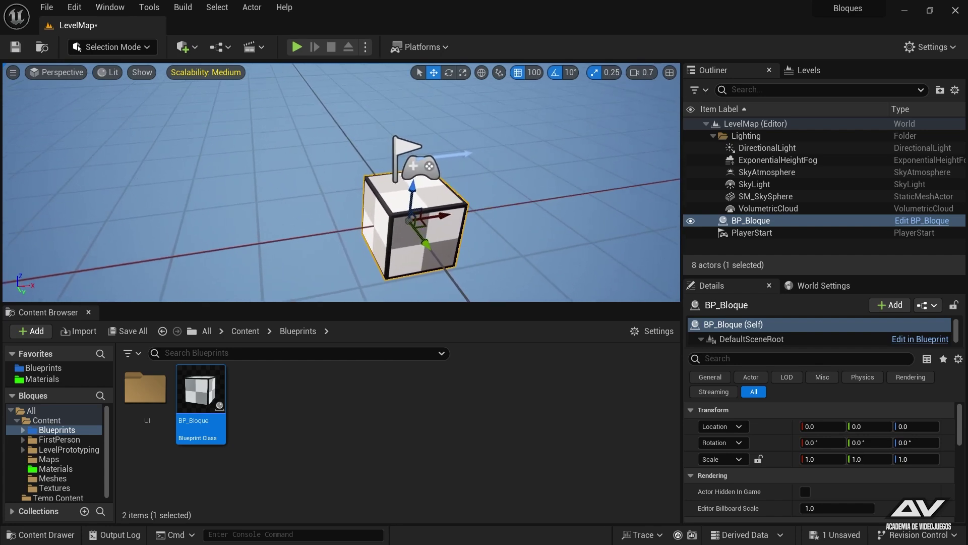
pyautogui.moveTo(460, 200)
pyautogui.mouseDown(button='right')
pyautogui.moveTo(414, 247)
pyautogui.moveTo(395, 237)
pyautogui.mouseUp(button='right')
pyautogui.click(397, 189)
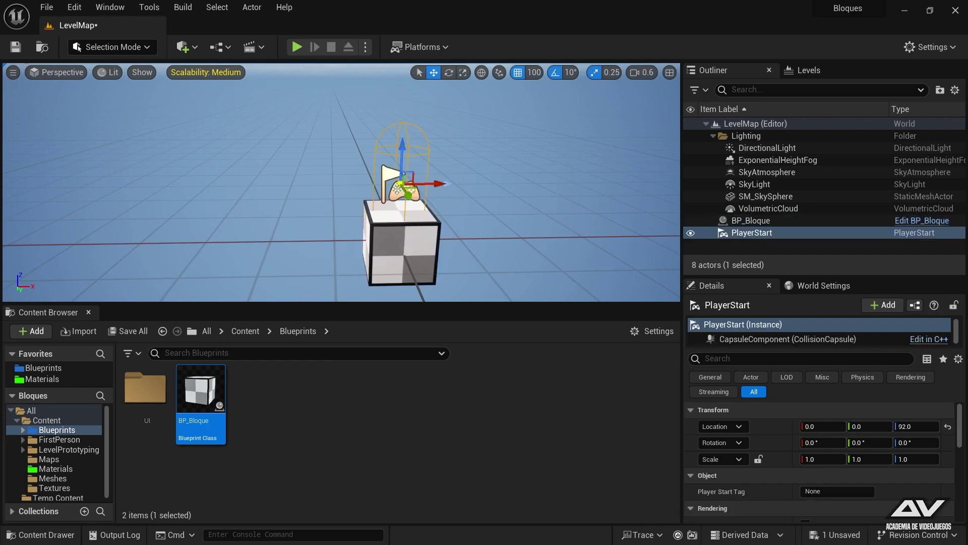
# Step: Turn off grid snapping and drop the PlayerStart onto the cube's top at Z 142
pyautogui.moveTo(397, 189); pyautogui.dragTo(407, 112)
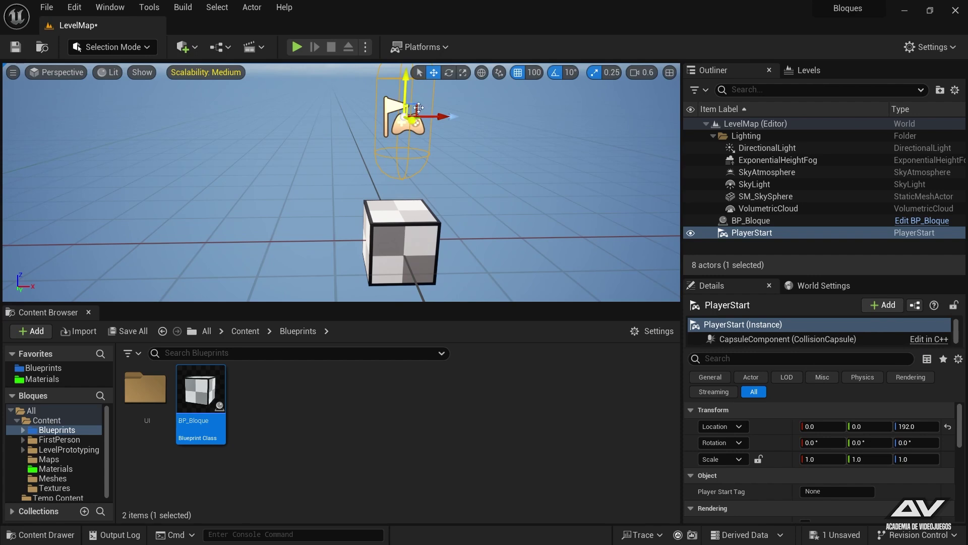
pyautogui.click(516, 74)
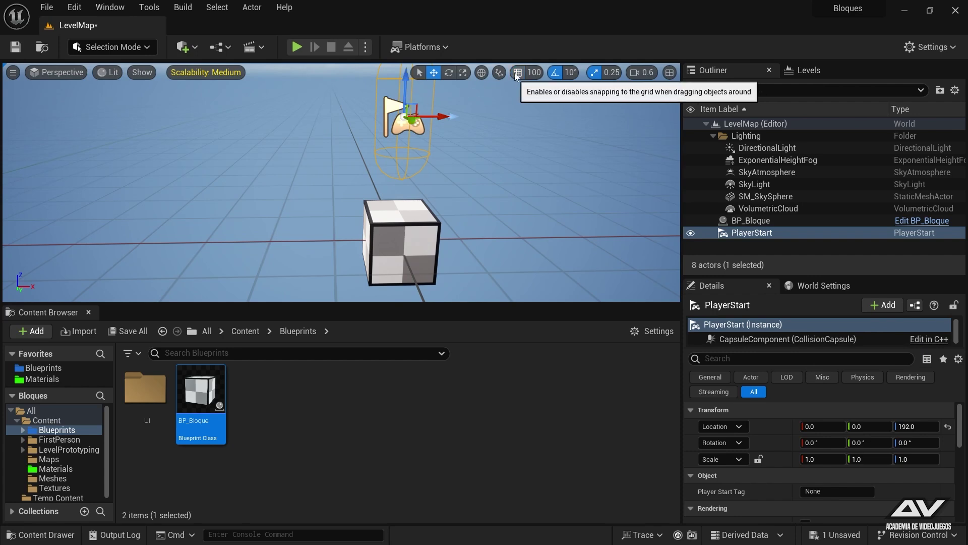
pyautogui.moveTo(407, 80); pyautogui.dragTo(405, 88)
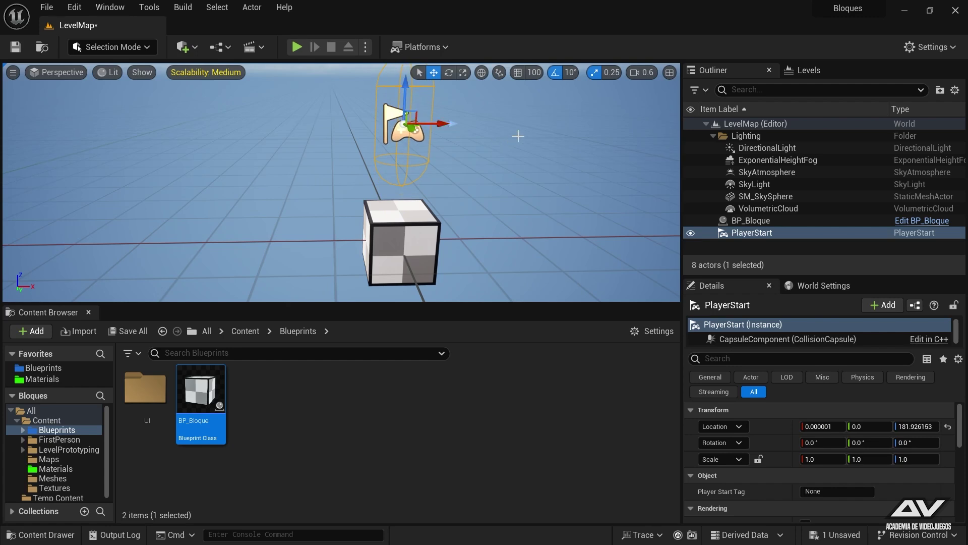
pyautogui.press('End')
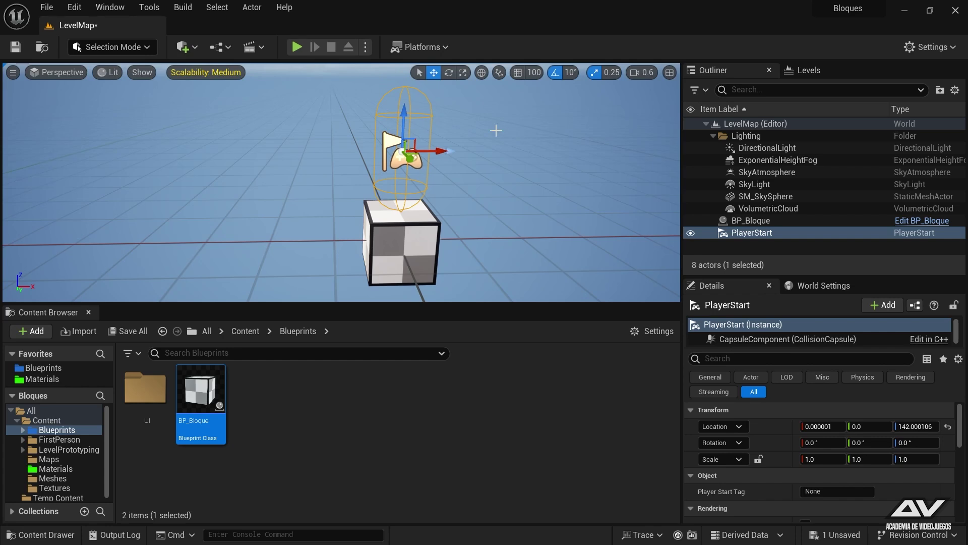
pyautogui.moveTo(404, 128); pyautogui.dragTo(403, 172)
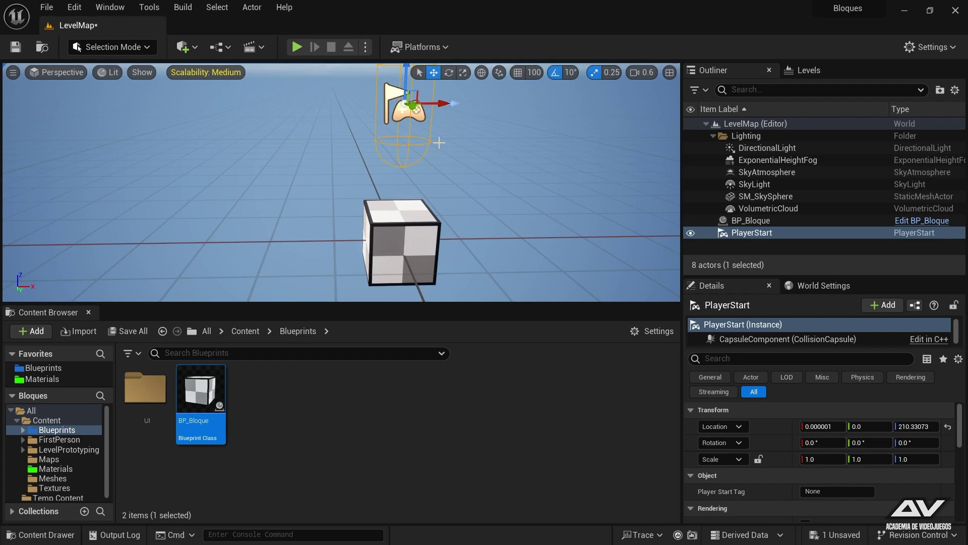
pyautogui.press('End')
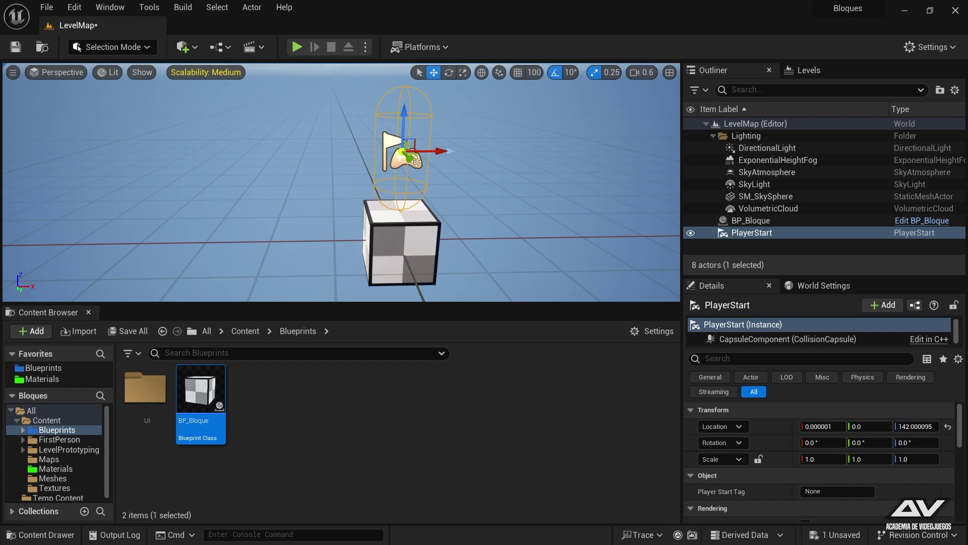
# Step: Re-enable grid snapping and Alt-drag copies of the cube to X 100, 200 and 300
pyautogui.click(397, 228)
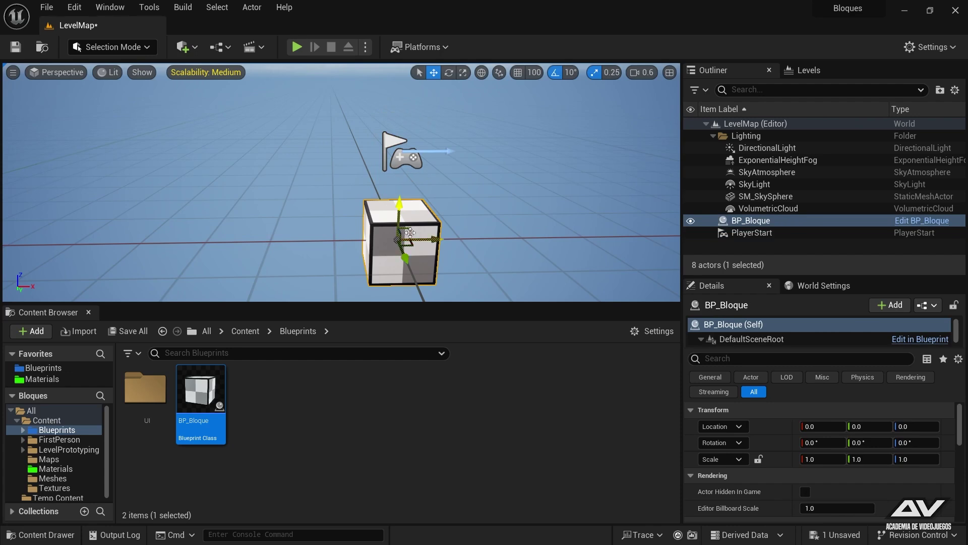
pyautogui.keyDown('alt'); pyautogui.moveTo(437, 237); pyautogui.dragTo(538, 232); pyautogui.keyUp('alt')
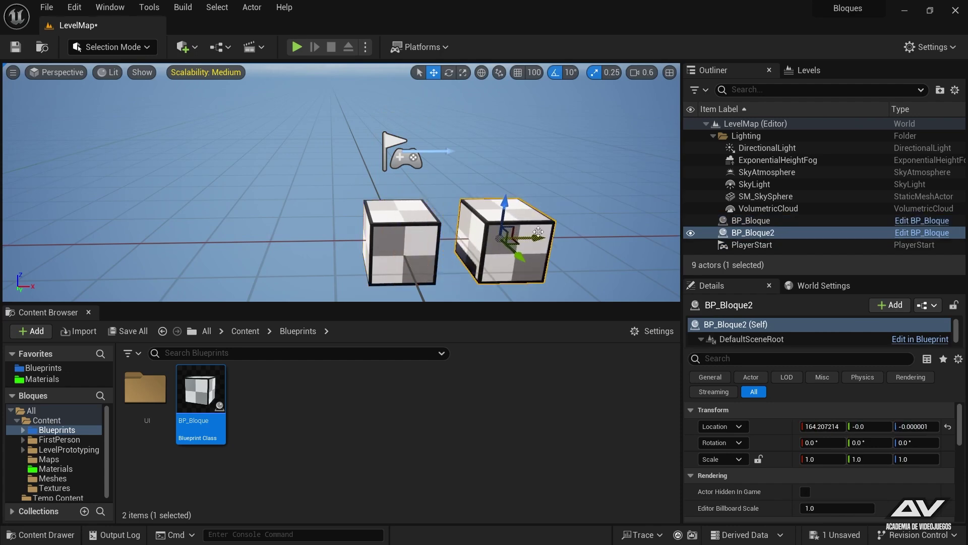
pyautogui.hotkey('ctrl', 'z')
pyautogui.click(524, 73)
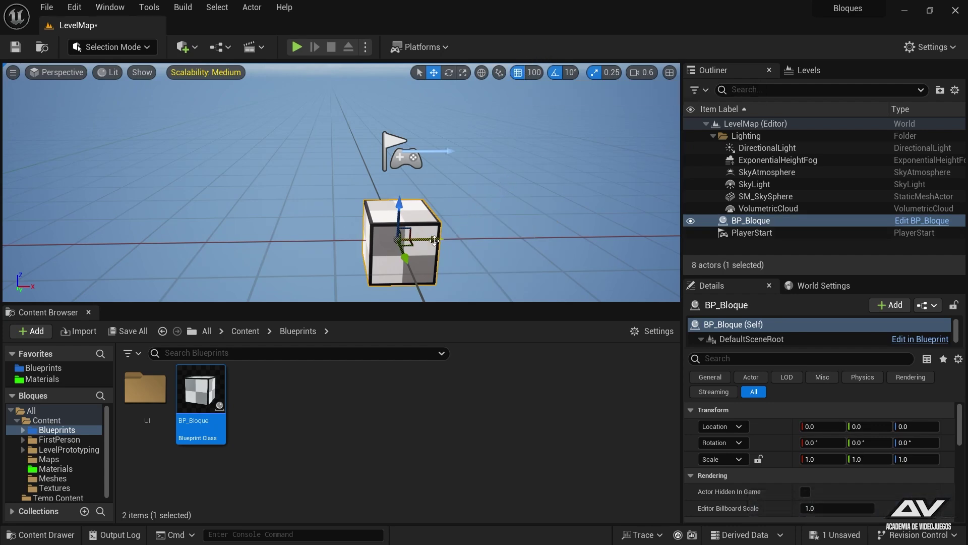
pyautogui.keyDown('alt'); pyautogui.moveTo(435, 241); pyautogui.dragTo(513, 237); pyautogui.keyUp('alt')
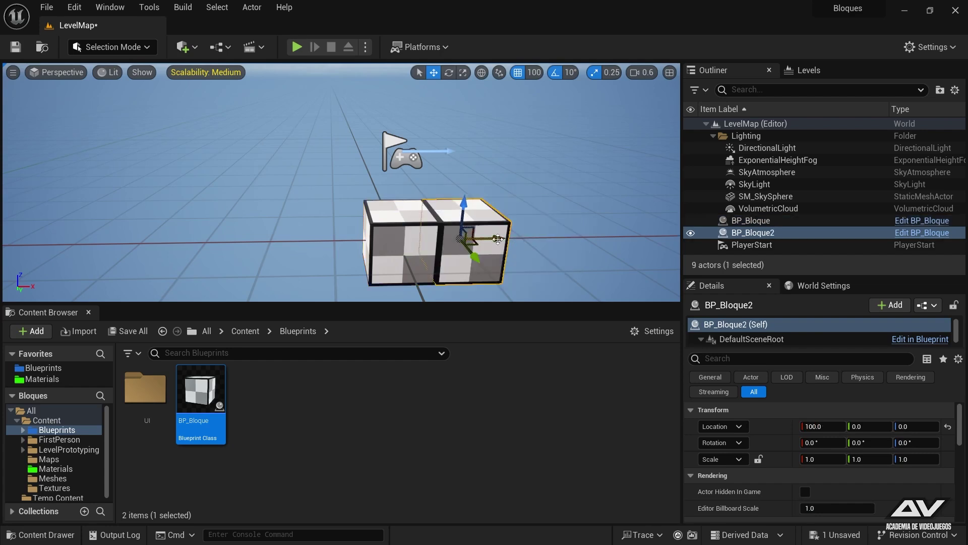
pyautogui.keyDown('alt'); pyautogui.moveTo(507, 239); pyautogui.dragTo(558, 237); pyautogui.keyUp('alt')
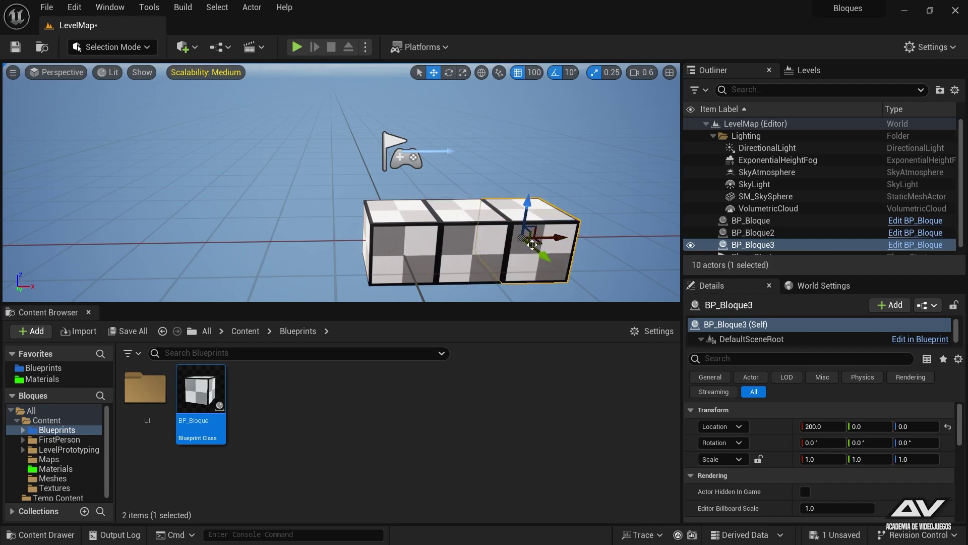
pyautogui.keyDown('alt'); pyautogui.moveTo(557, 238); pyautogui.dragTo(608, 237); pyautogui.keyUp('alt')
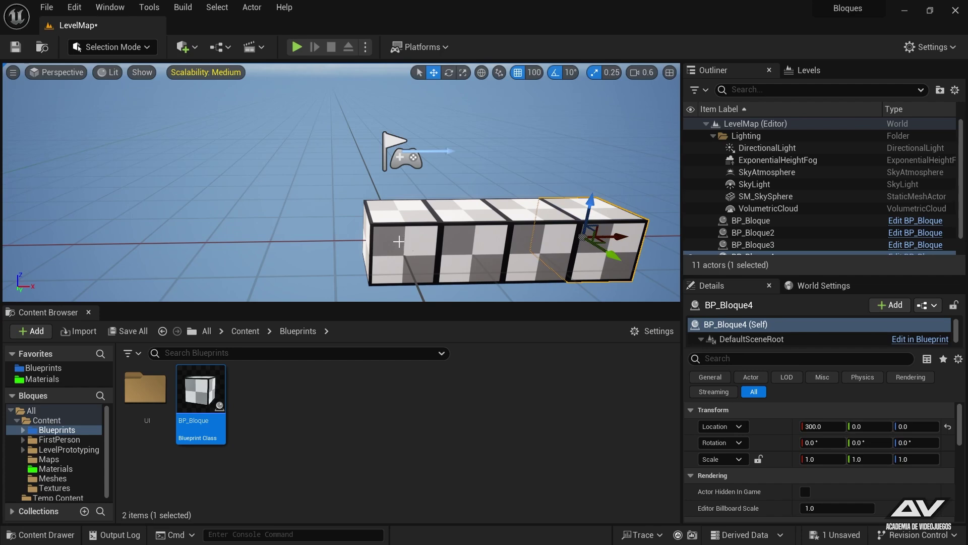
# Step: Duplicate the original cube toward negative X to complete the seven-block row
pyautogui.click(397, 240)
pyautogui.keyDown('alt'); pyautogui.moveTo(430, 238); pyautogui.dragTo(260, 241); pyautogui.keyUp('alt')
pyautogui.moveTo(324, 231); pyautogui.dragTo(323, 272, button='right')
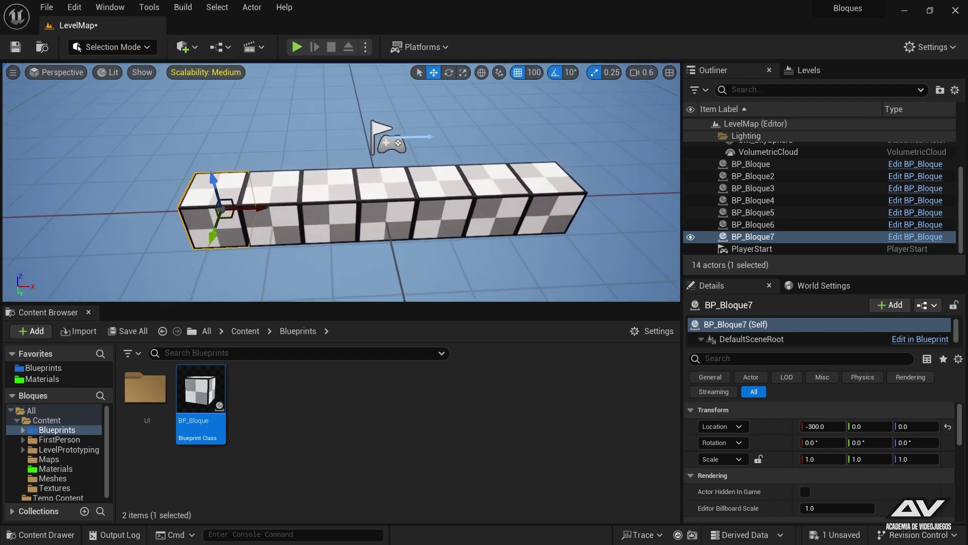
pyautogui.moveTo(250, 178); pyautogui.dragTo(250, 166, button='right')
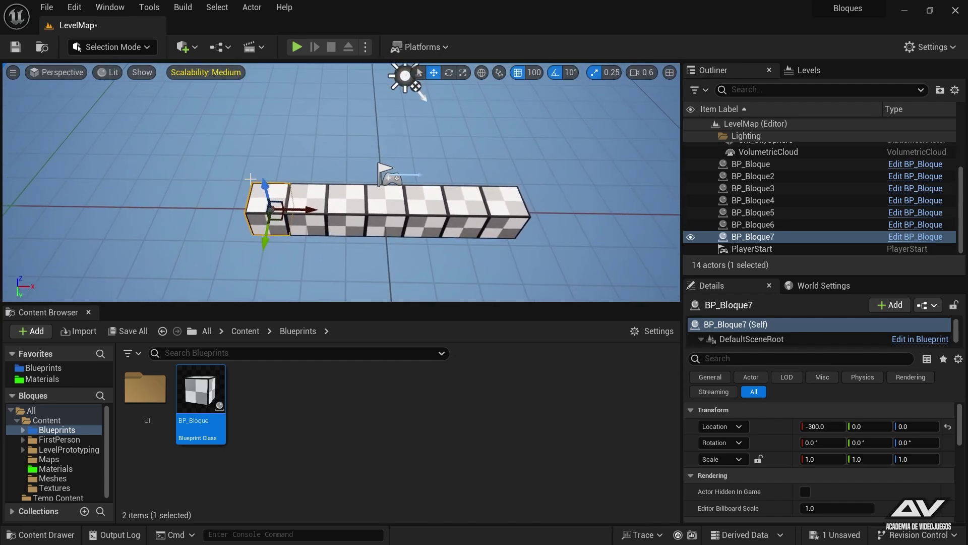
pyautogui.rightClick(258, 209)
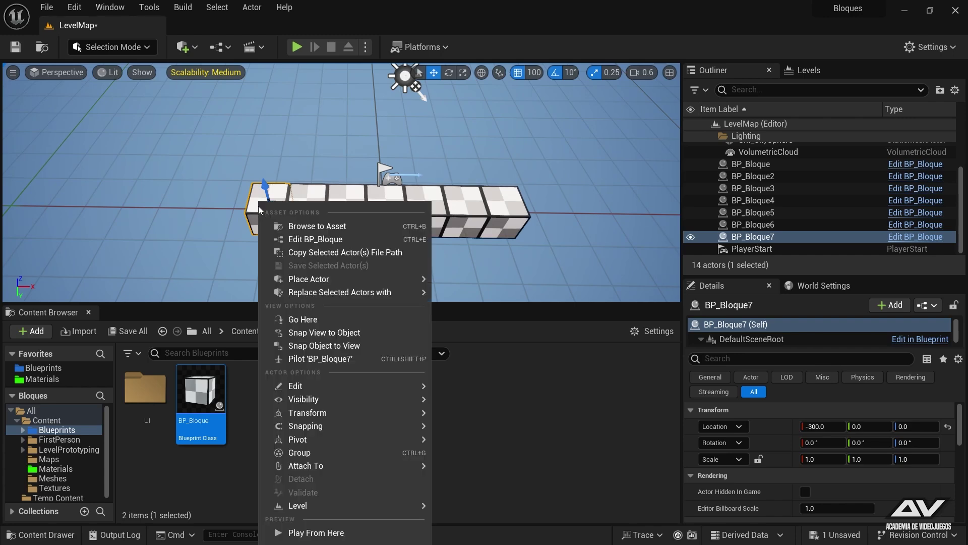
# Step: Select all seven BP_Bloque blocks and duplicate rows at Y 100, 200, -100 and -200
pyautogui.click(222, 8)
pyautogui.click(227, 8)
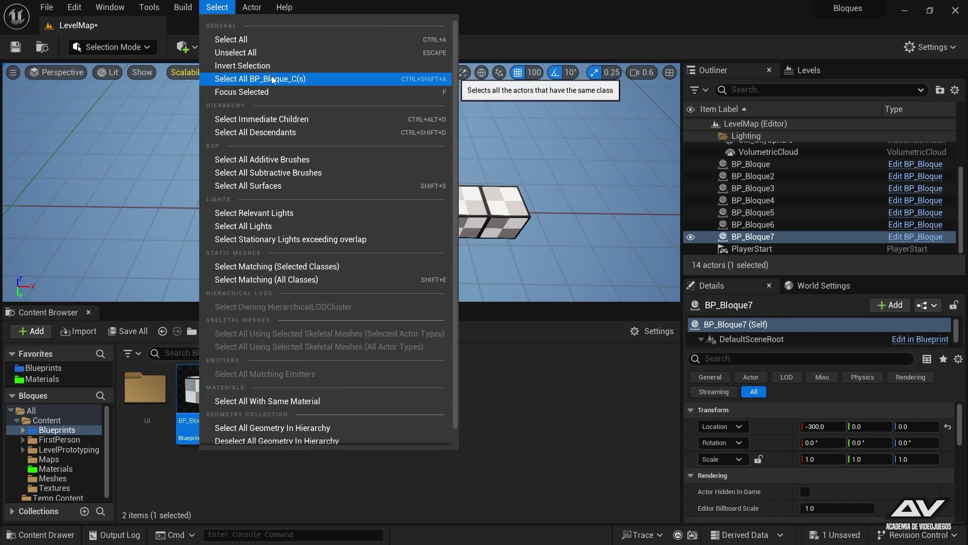
pyautogui.click(274, 79)
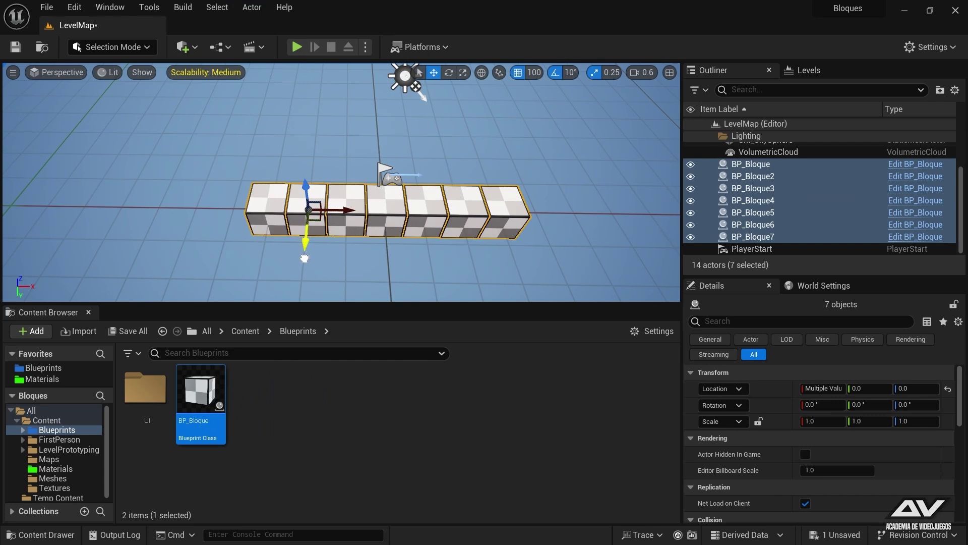
pyautogui.keyDown('alt'); pyautogui.moveTo(305, 258); pyautogui.dragTo(293, 273); pyautogui.keyUp('alt')
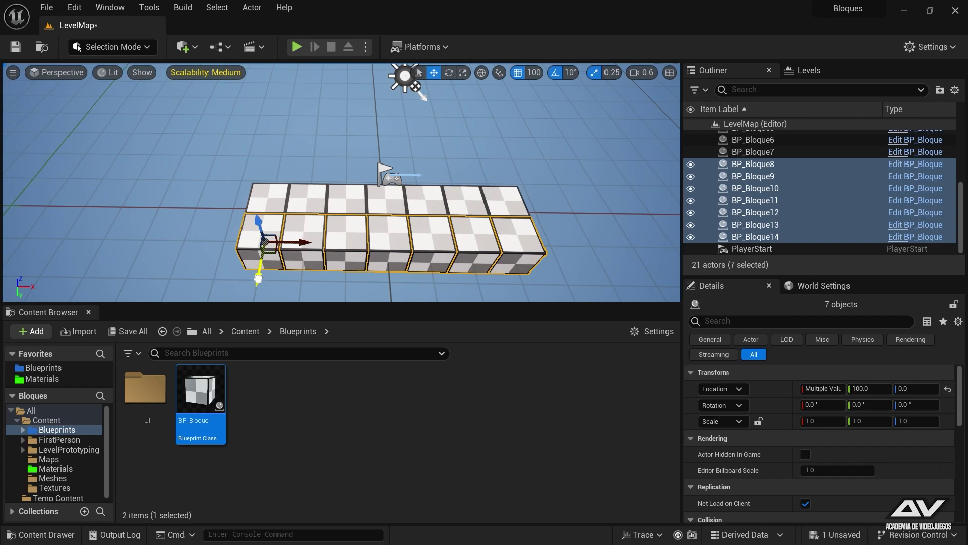
pyautogui.keyDown('alt'); pyautogui.moveTo(257, 294); pyautogui.dragTo(254, 305); pyautogui.keyUp('alt')
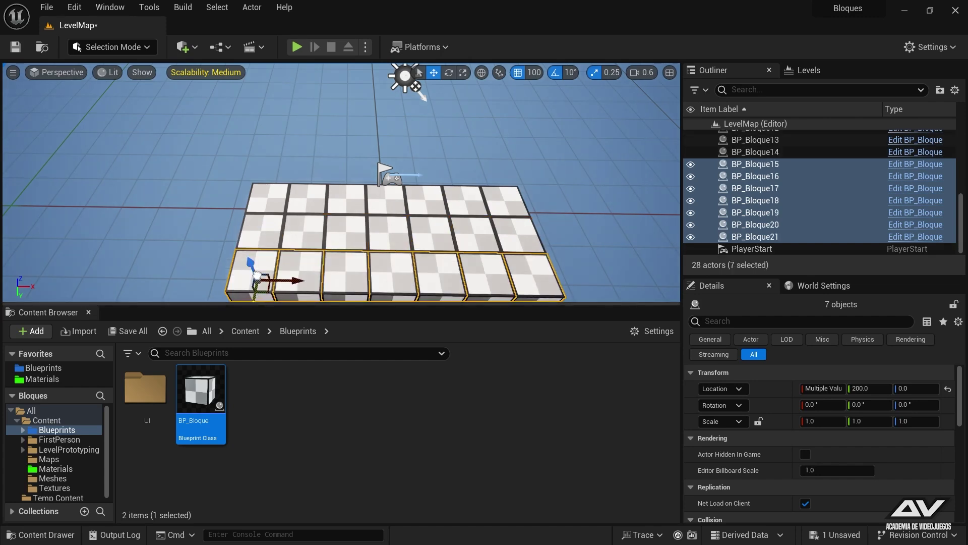
pyautogui.keyDown('alt'); pyautogui.moveTo(257, 276); pyautogui.dragTo(274, 202); pyautogui.keyUp('alt')
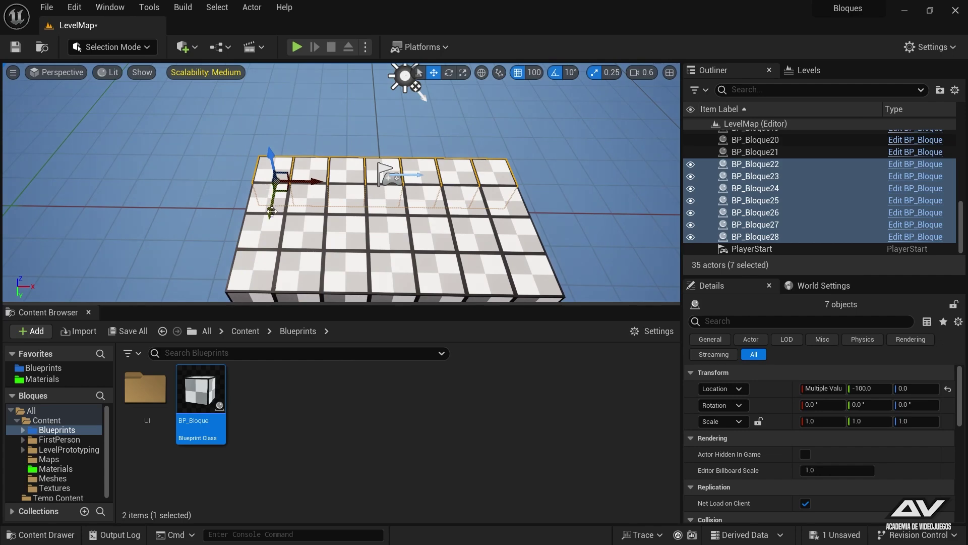
pyautogui.keyDown('alt'); pyautogui.moveTo(272, 197); pyautogui.dragTo(274, 180); pyautogui.keyUp('alt')
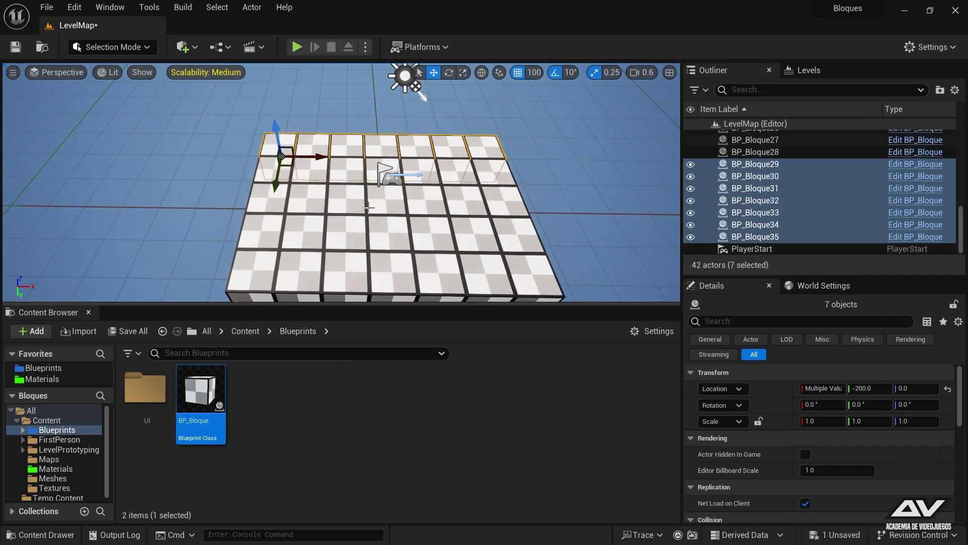
pyautogui.scroll(-5, 369, 207)
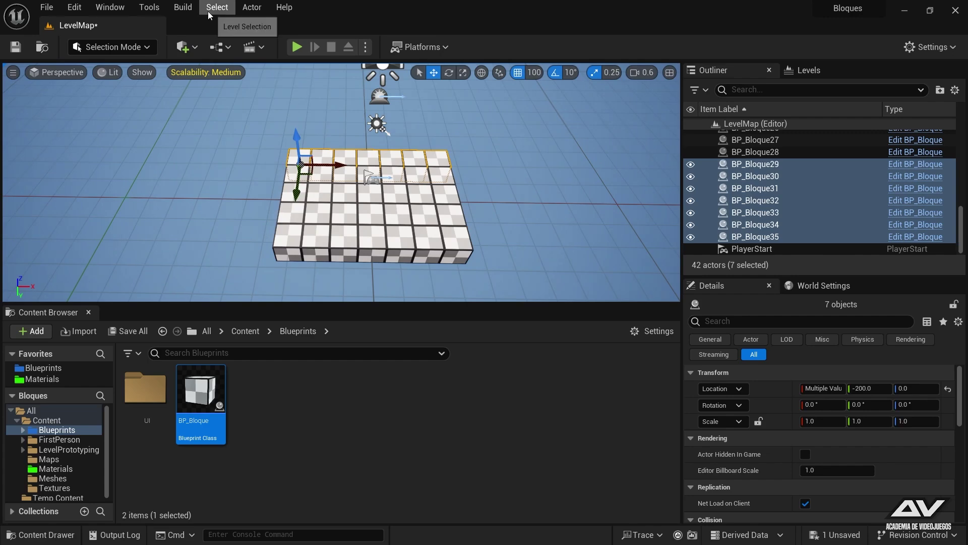
# Step: Select all 35 blocks and duplicate the grid along X into a 105-block platform
pyautogui.click(208, 11)
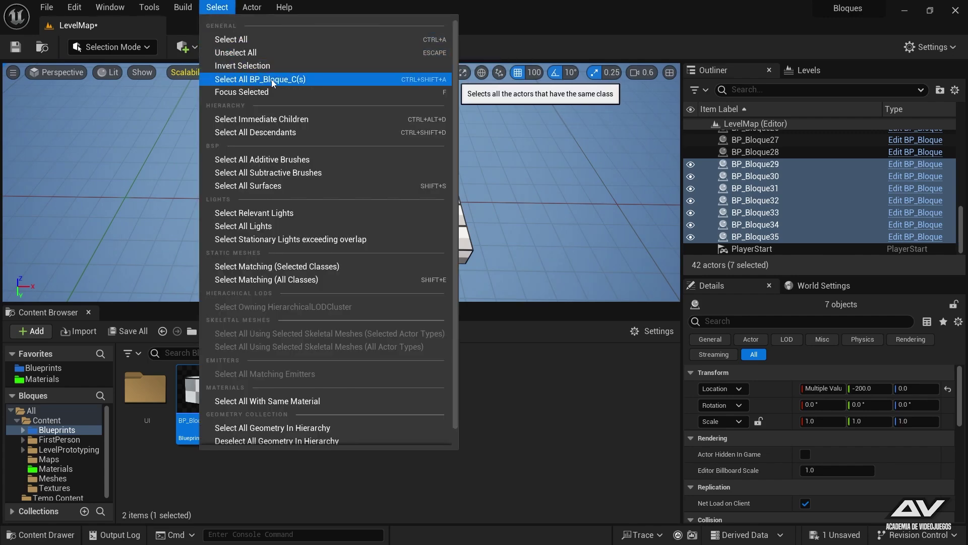
pyautogui.click(274, 80)
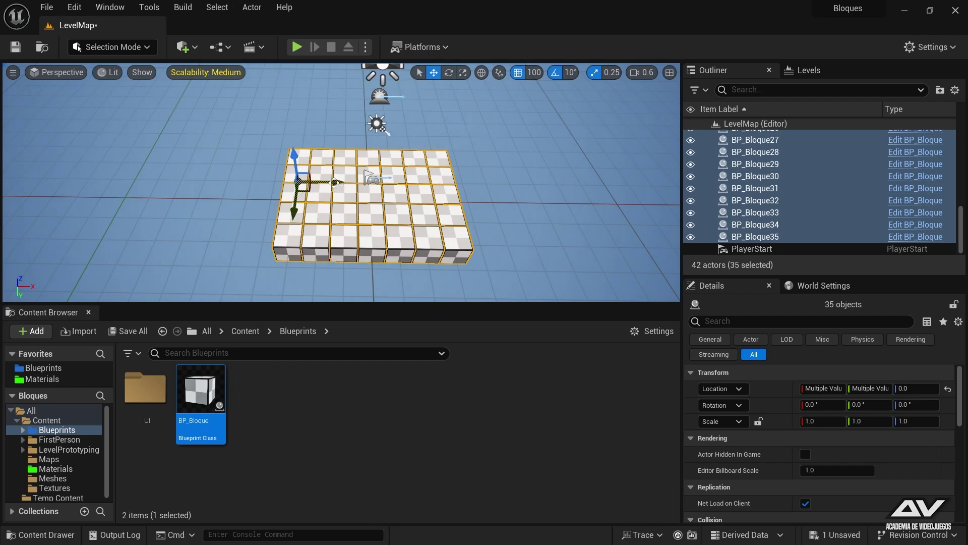
pyautogui.keyDown('alt'); pyautogui.moveTo(323, 183); pyautogui.dragTo(274, 181); pyautogui.keyUp('alt')
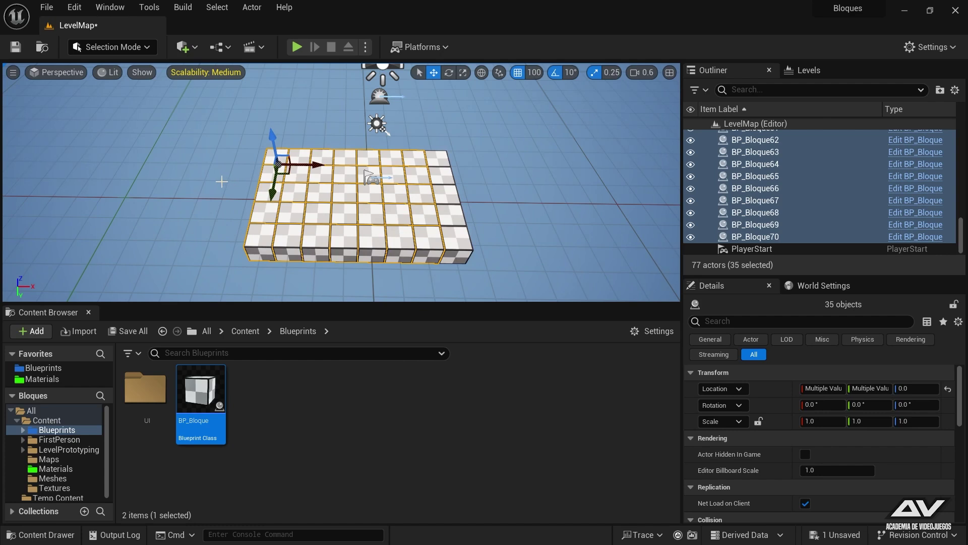
pyautogui.moveTo(321, 165)
pyautogui.mouseDown()
pyautogui.moveTo(166, 168)
pyautogui.moveTo(186, 163)
pyautogui.mouseUp()
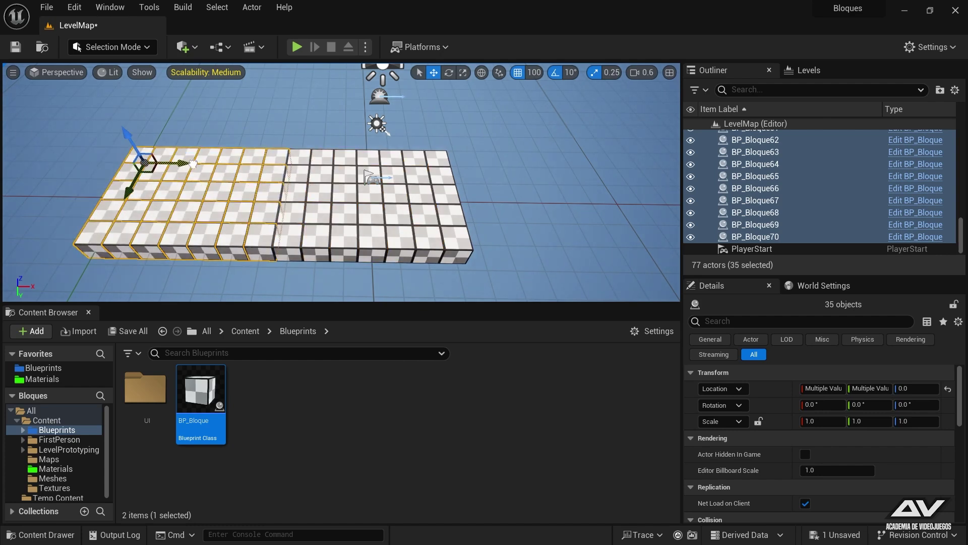
pyautogui.moveTo(193, 164)
pyautogui.keyDown('alt'); pyautogui.mouseDown()
pyautogui.moveTo(169, 162)
pyautogui.moveTo(521, 169)
pyautogui.moveTo(499, 173)
pyautogui.mouseUp(); pyautogui.keyUp('alt')
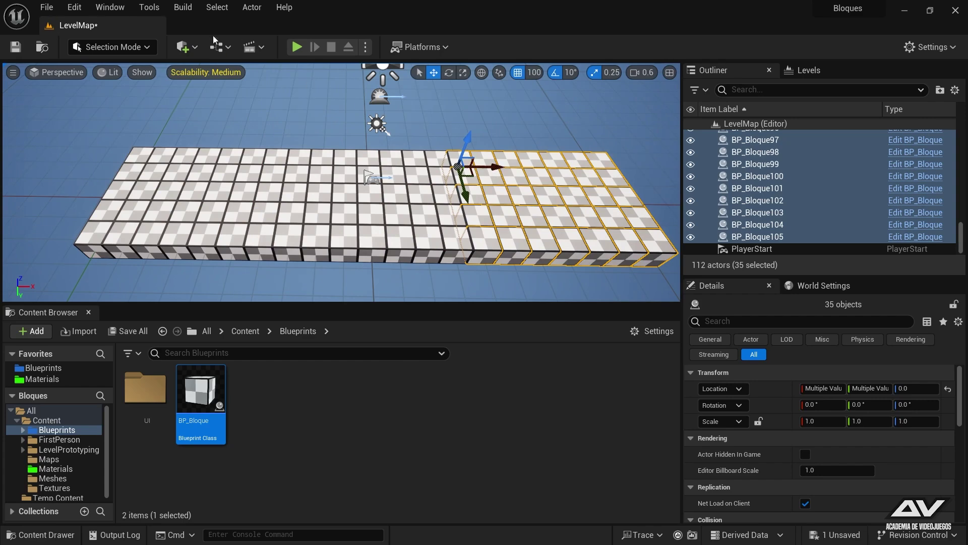
pyautogui.scroll(-3, 260, 141)
pyautogui.scroll(-2, 265, 139)
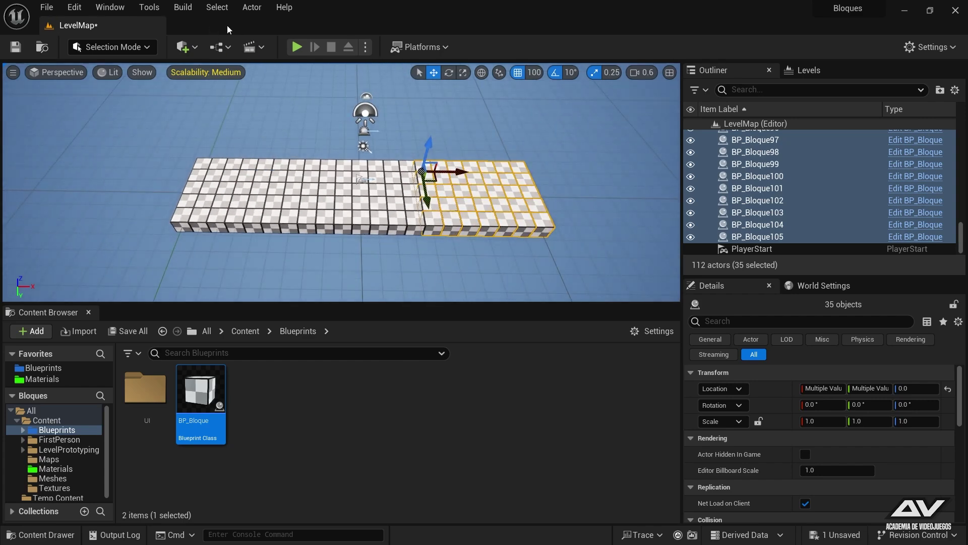
# Step: Select all 105 blocks and duplicate them alongside the slab, widening the floor to 322 actors
pyautogui.click(218, 8)
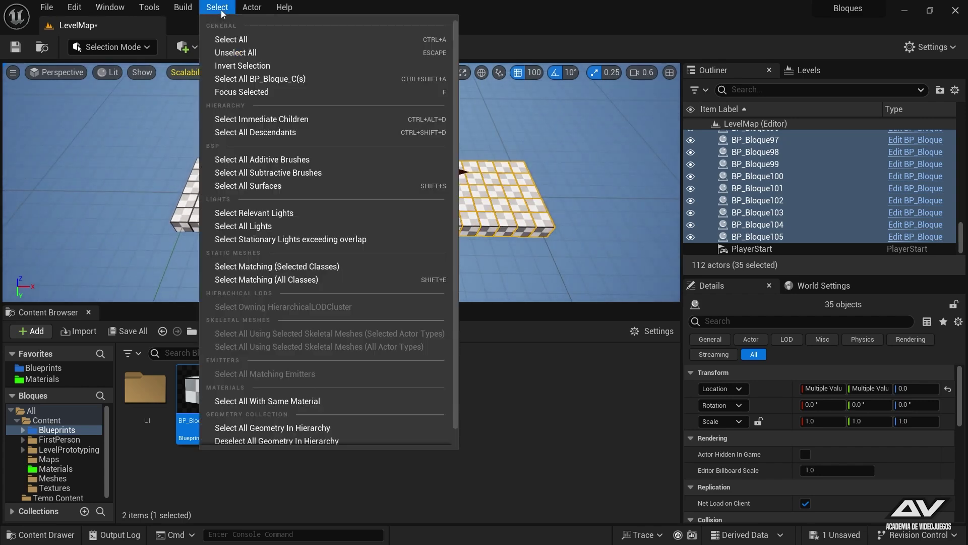
pyautogui.click(277, 82)
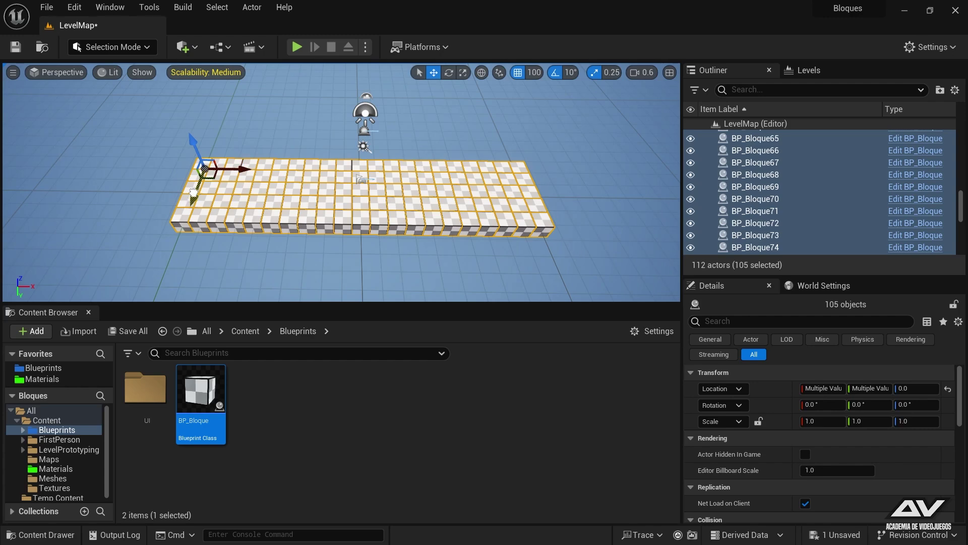
pyautogui.keyDown('alt'); pyautogui.moveTo(208, 173); pyautogui.dragTo(208, 174); pyautogui.keyUp('alt')
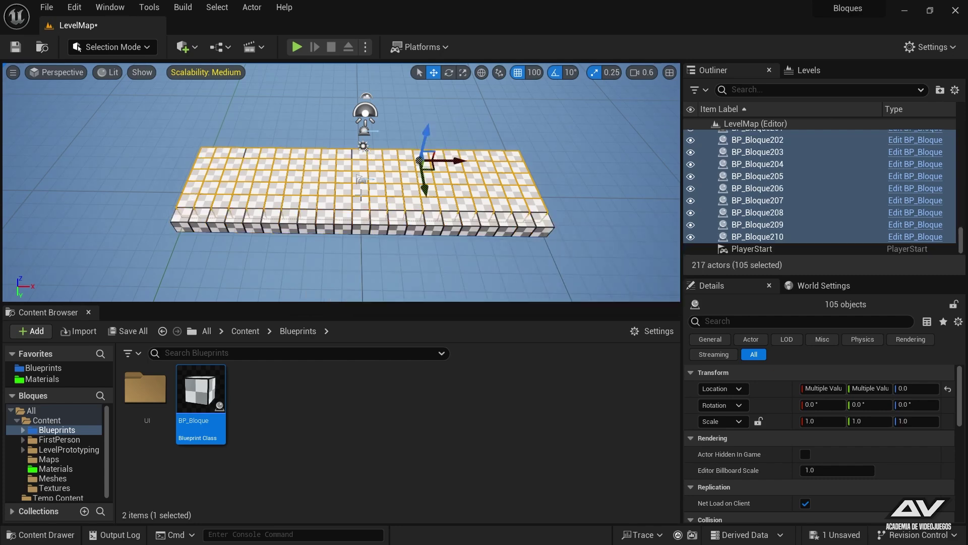
pyautogui.moveTo(424, 187); pyautogui.dragTo(424, 140)
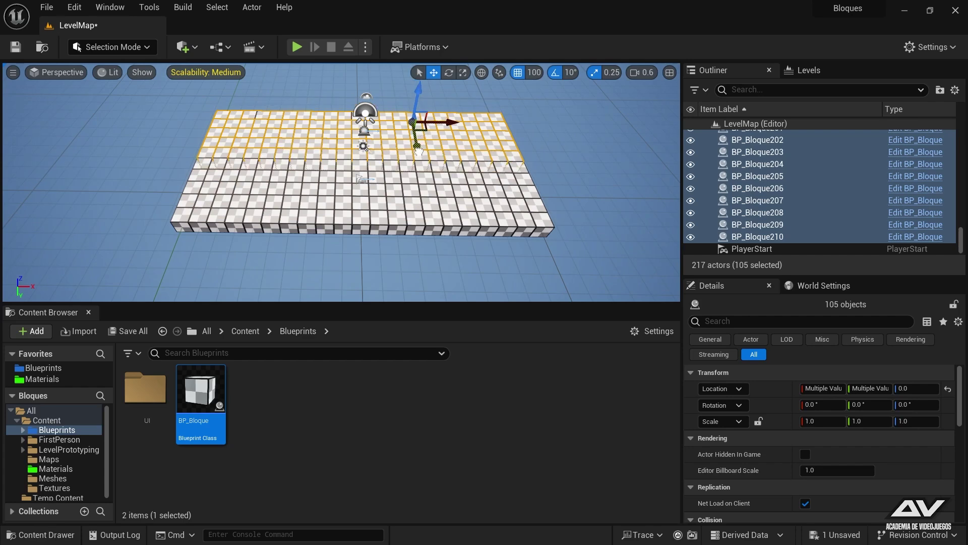
pyautogui.hotkey('ctrl', 'd')
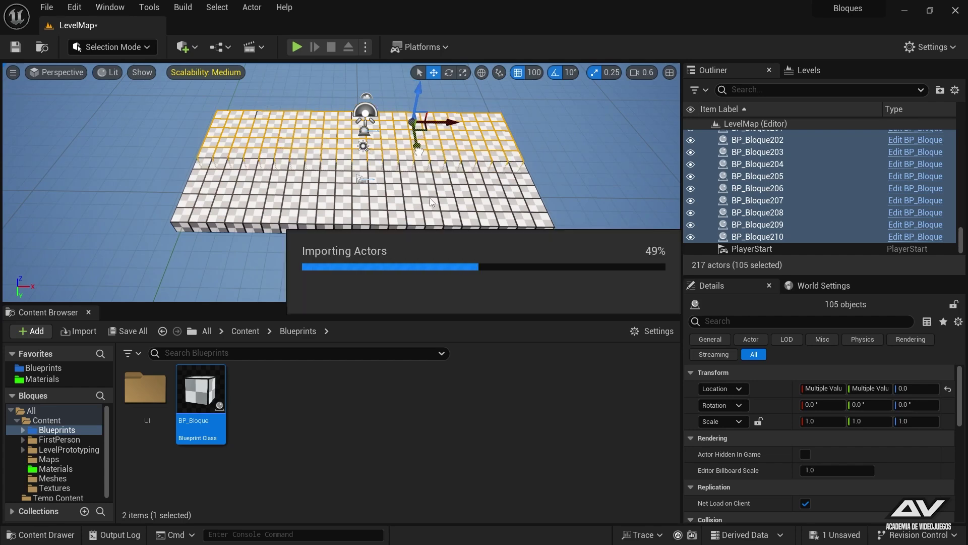
pyautogui.moveTo(413, 123); pyautogui.dragTo(442, 287)
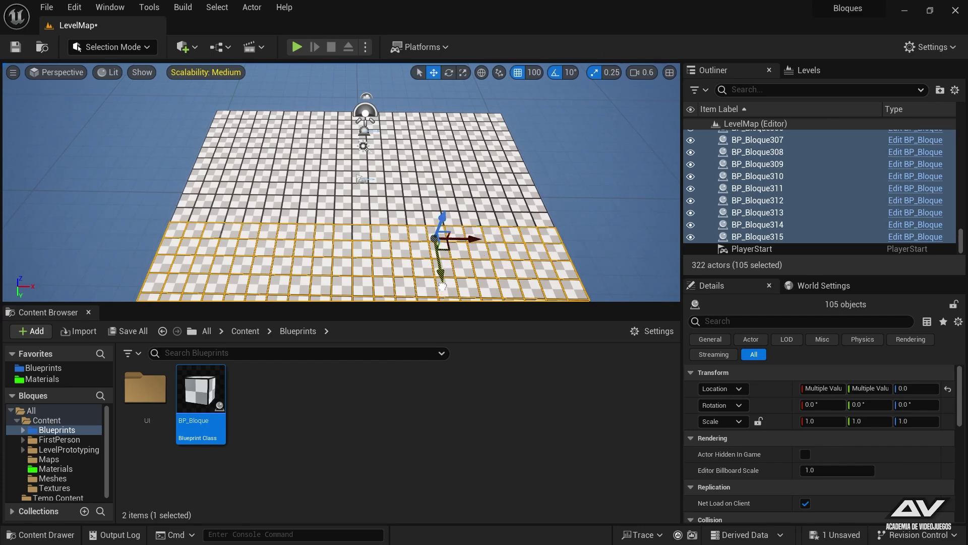
pyautogui.moveTo(443, 286); pyautogui.dragTo(443, 286, button='right')
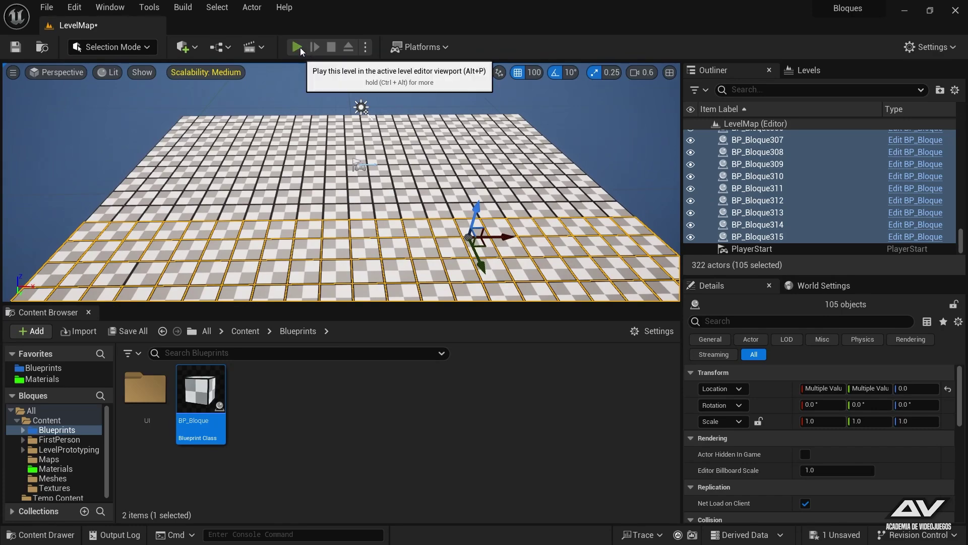
pyautogui.click(299, 47)
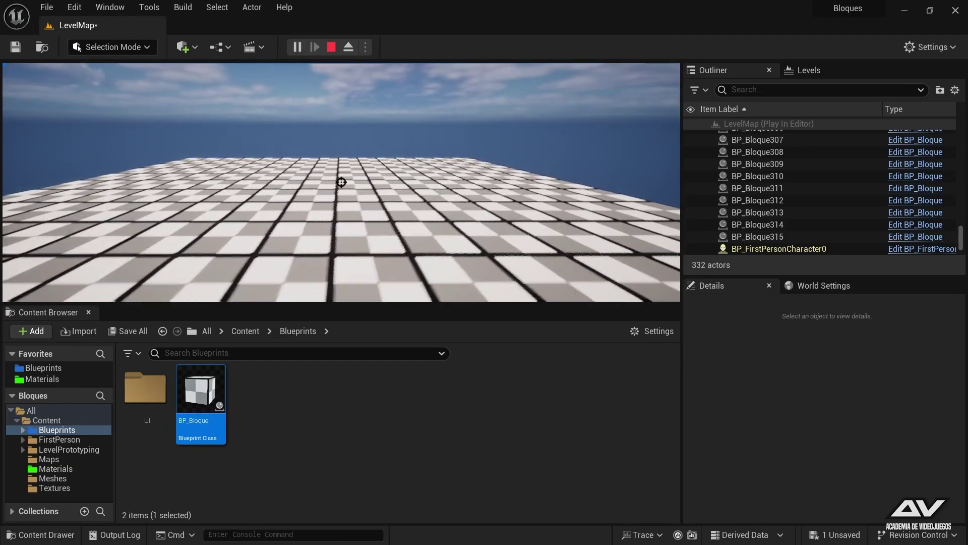
pyautogui.hotkey('shift', 'F1')
pyautogui.press('Escape')
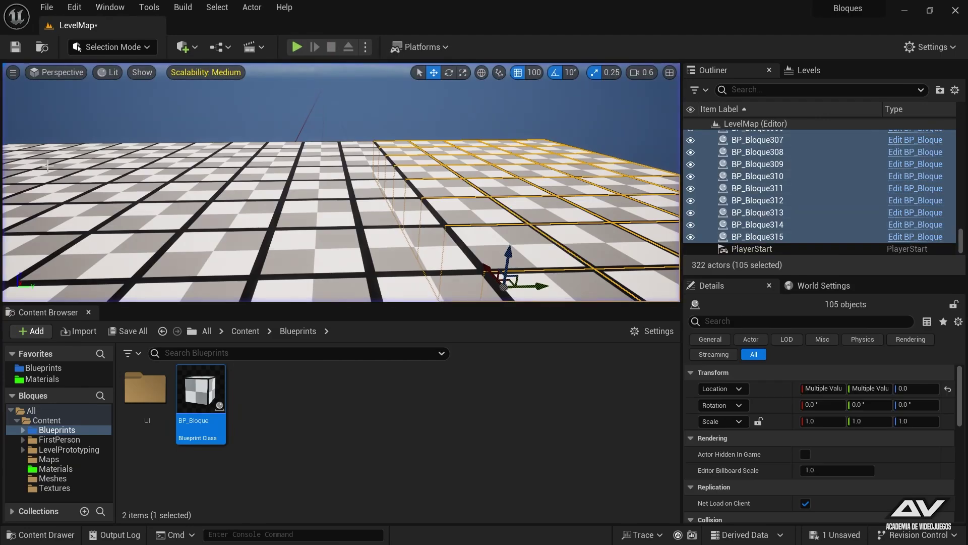
pyautogui.moveTo(333, 182); pyautogui.dragTo(66, 67, button='right')
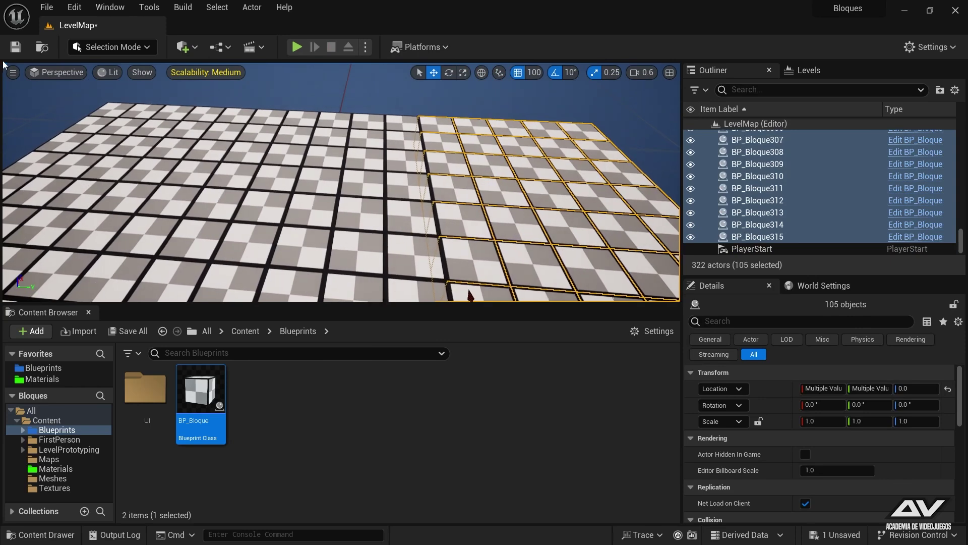
pyautogui.click(66, 66)
pyautogui.click(70, 120)
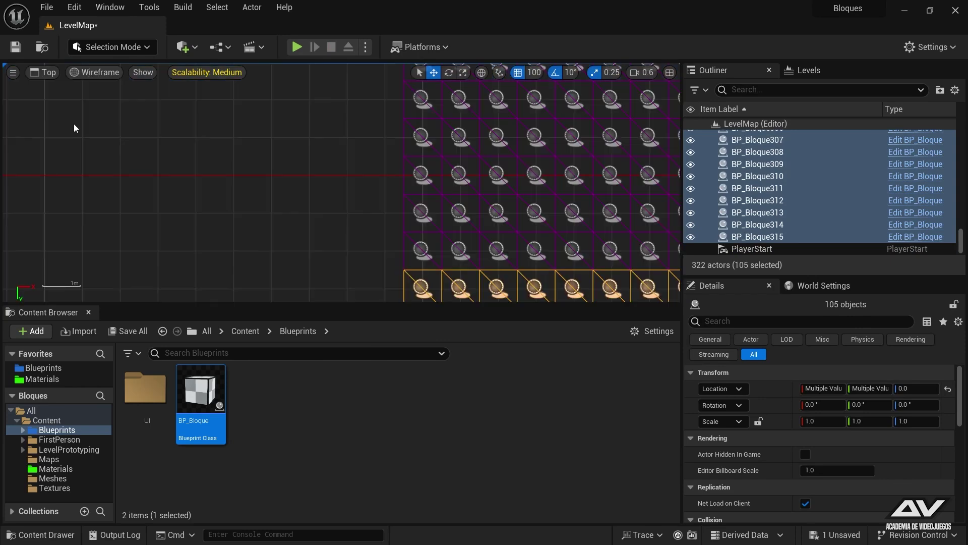
pyautogui.scroll(-2, 436, 158)
pyautogui.scroll(-2, 402, 179)
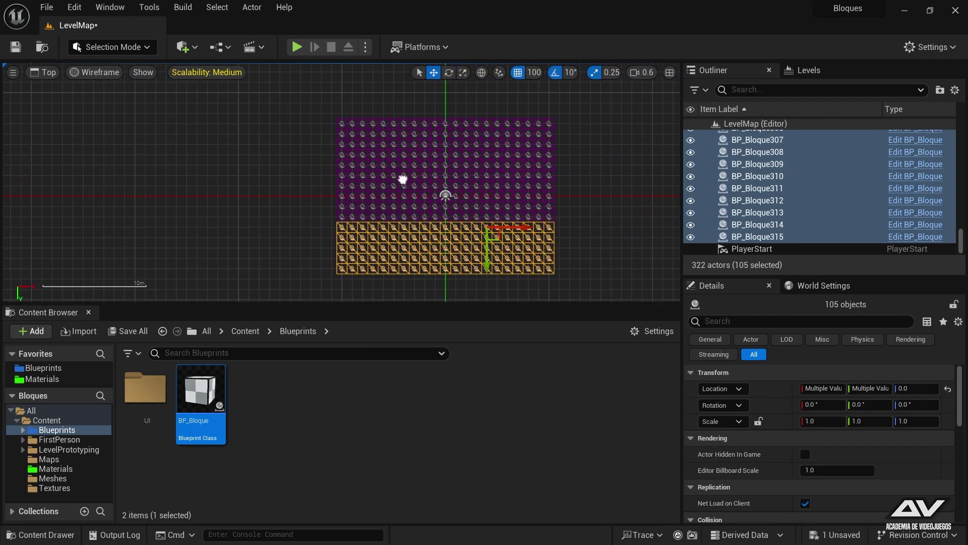
pyautogui.moveTo(398, 178); pyautogui.dragTo(350, 148, button='right')
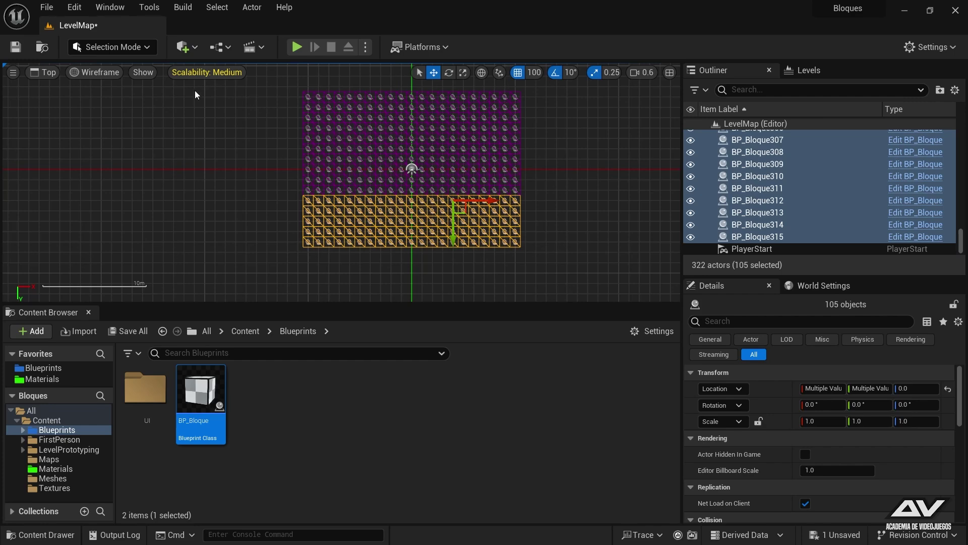
pyautogui.click(45, 73)
pyautogui.click(53, 87)
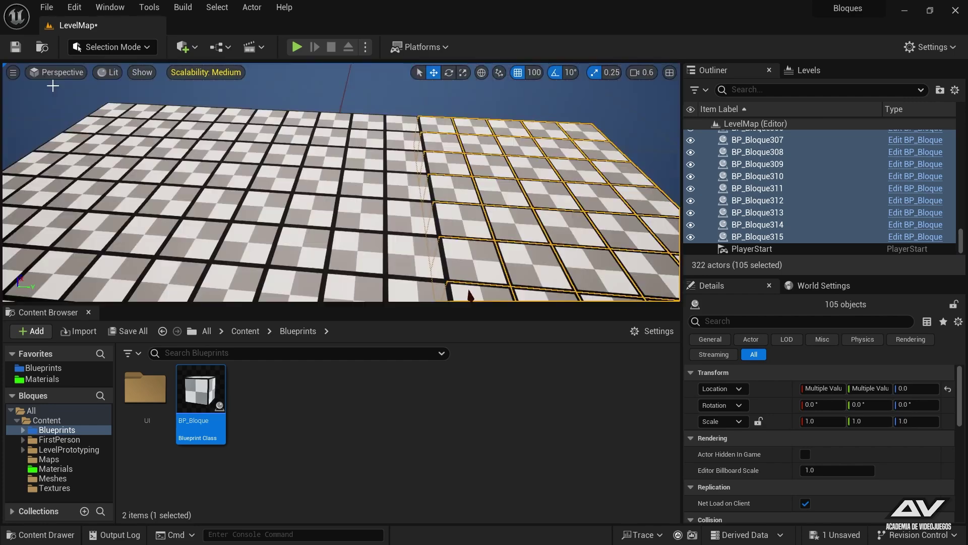
# Step: Deselect the BP_Bloque asset and show World Settings, where GameMode Override is None
pyautogui.moveTo(238, 163); pyautogui.dragTo(238, 163, button='right')
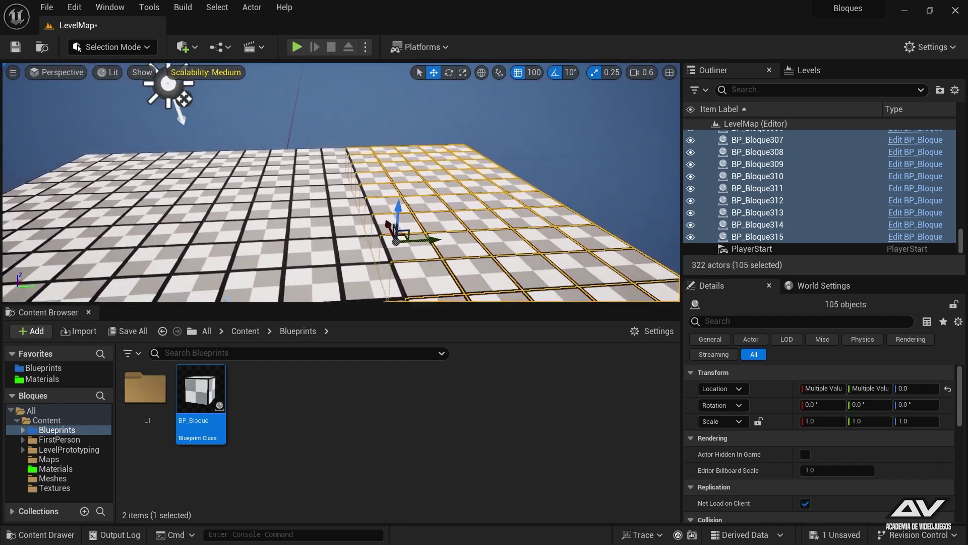
pyautogui.moveTo(477, 264); pyautogui.dragTo(477, 264, button='right')
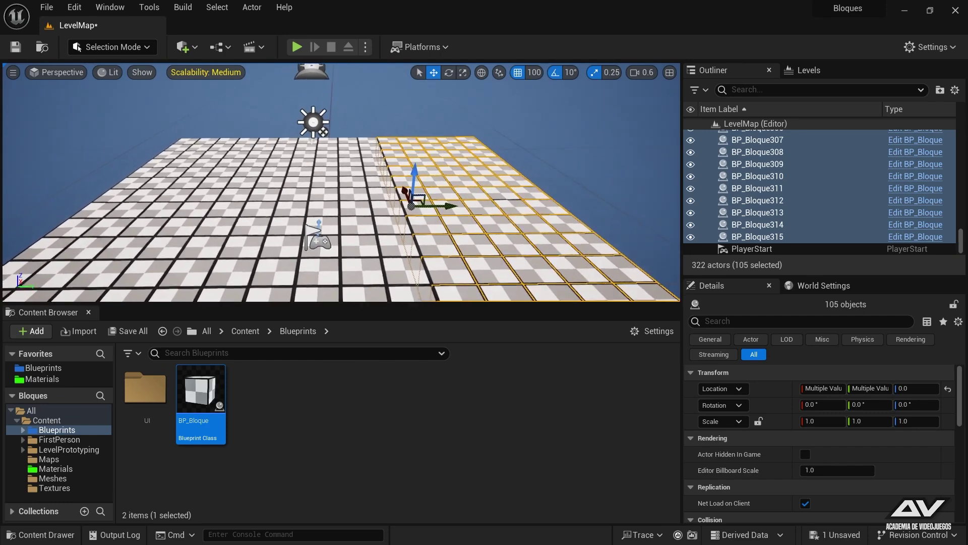
pyautogui.click(527, 380)
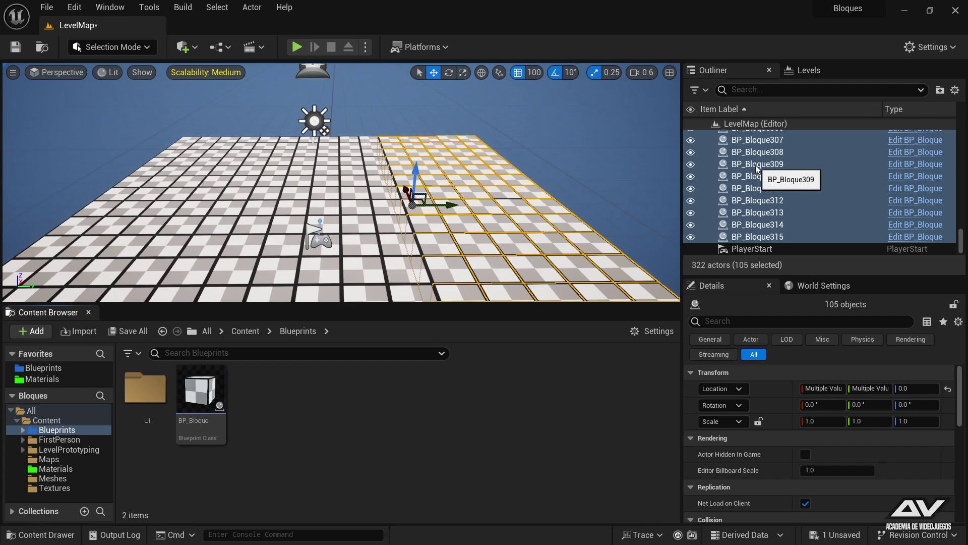
pyautogui.click(814, 287)
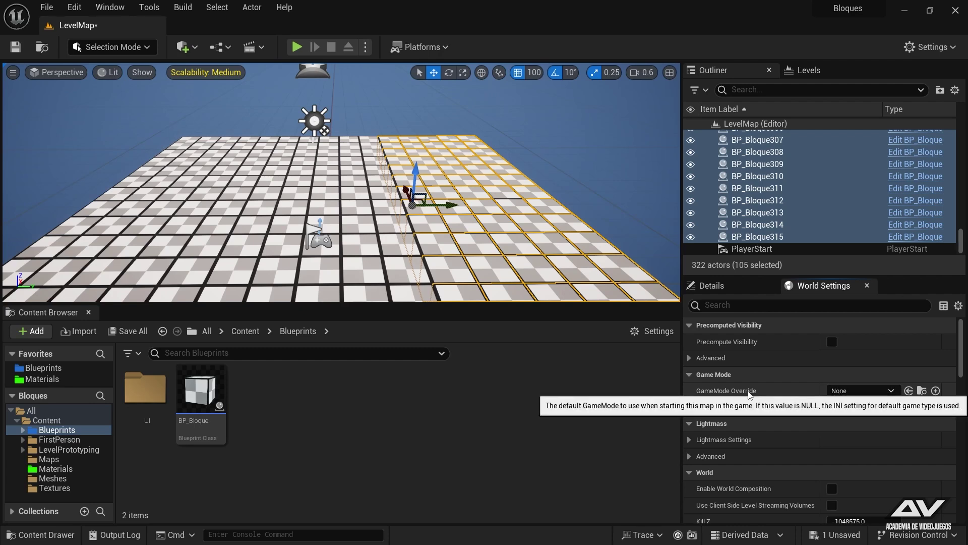
pyautogui.click(74, 8)
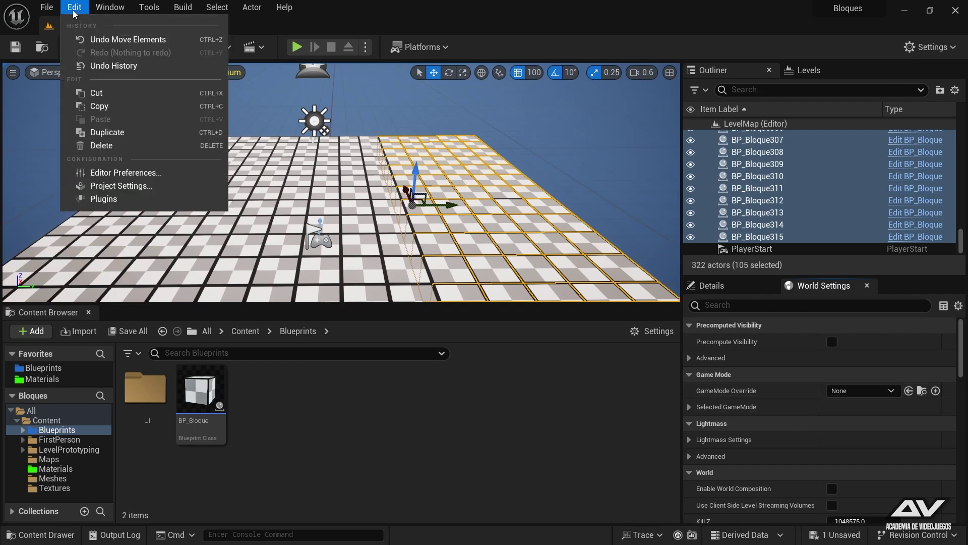
pyautogui.click(99, 187)
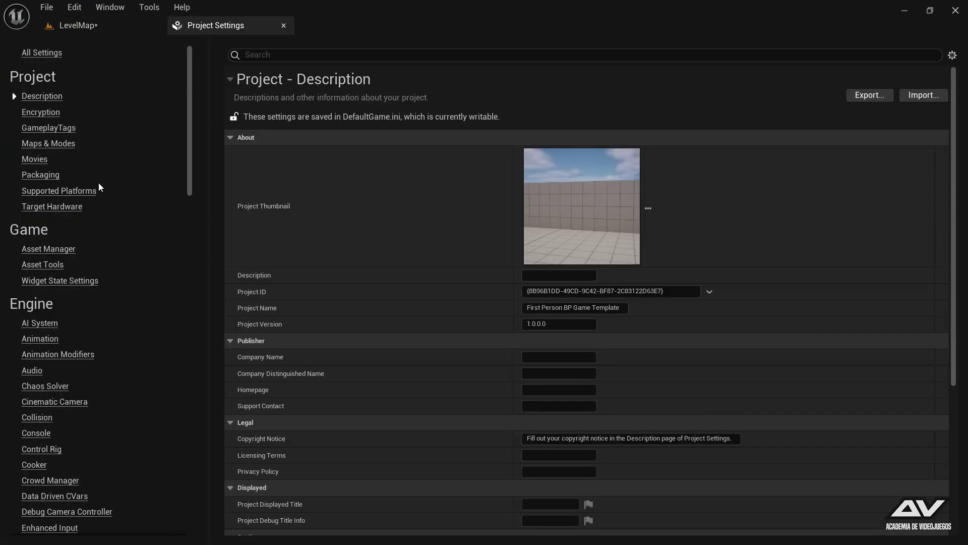
pyautogui.click(35, 144)
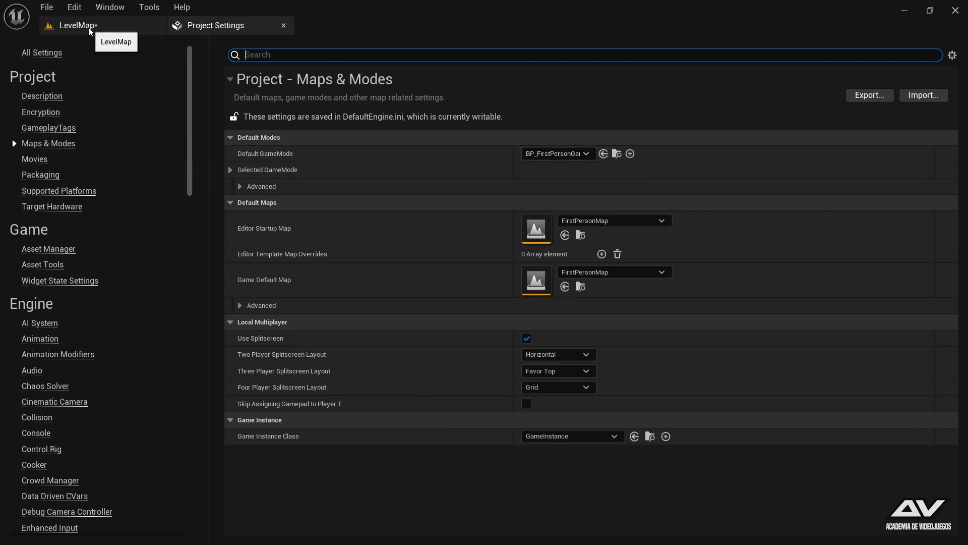
pyautogui.click(138, 25)
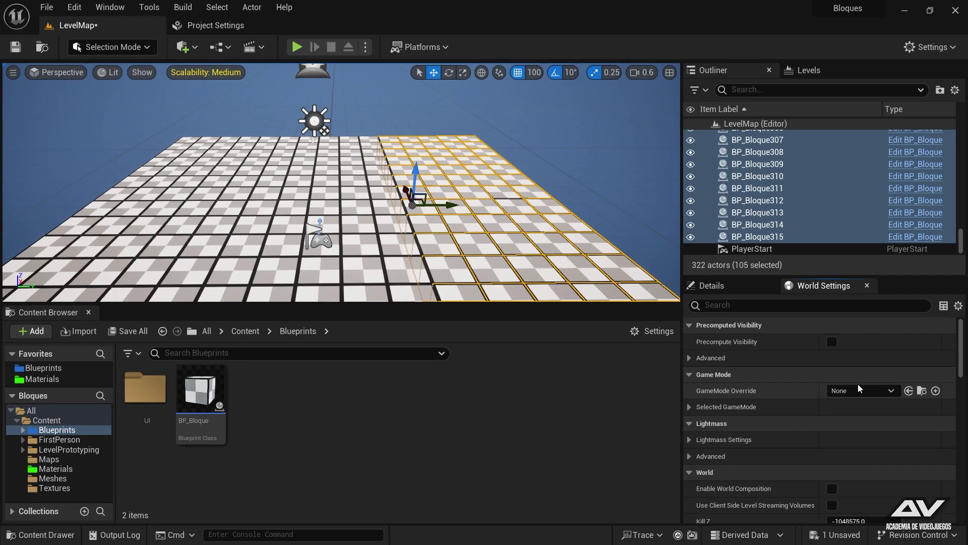
pyautogui.click(217, 25)
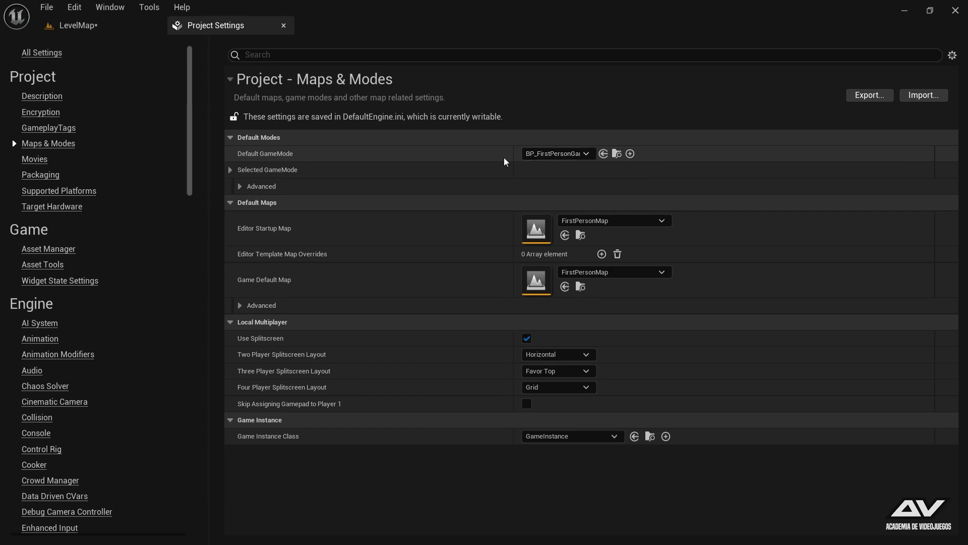
pyautogui.click(282, 24)
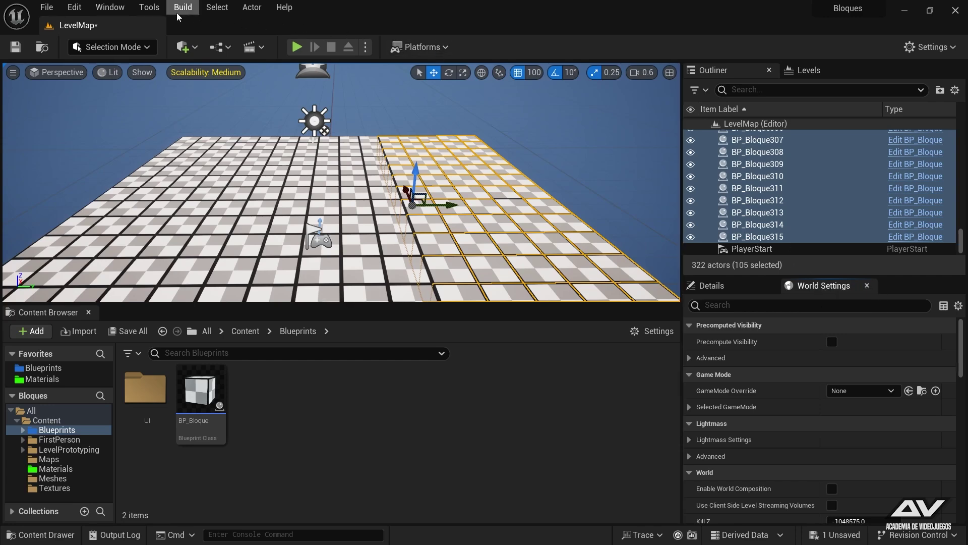
pyautogui.click(120, 14)
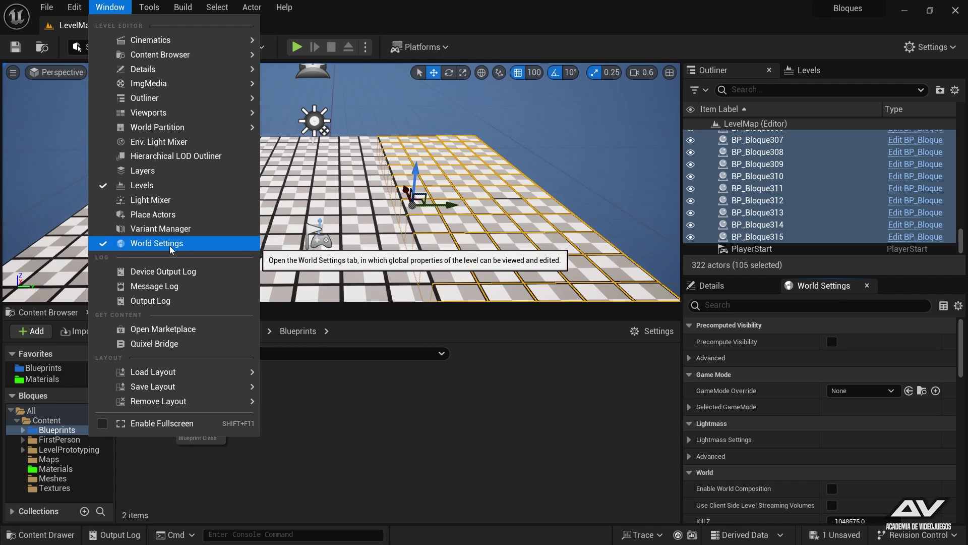
pyautogui.moveTo(174, 40)
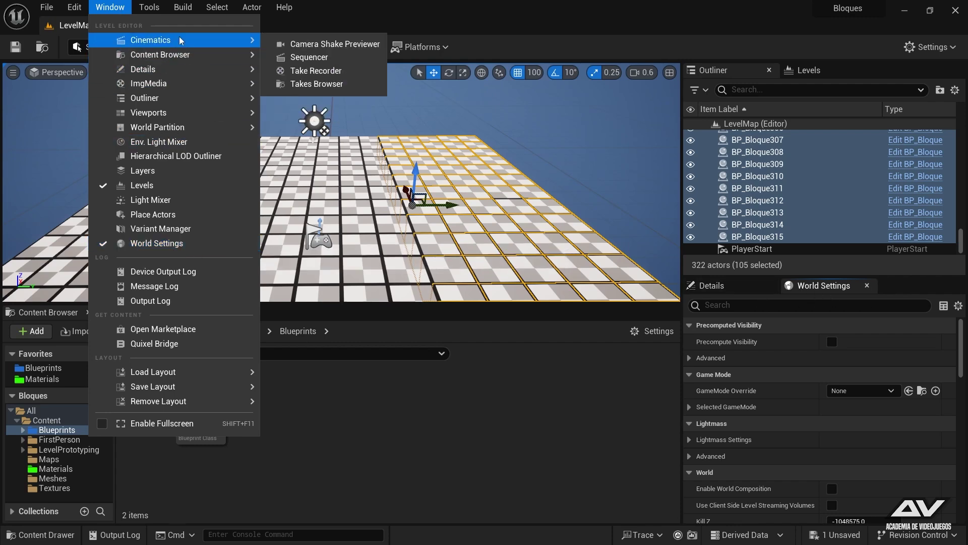
pyautogui.moveTo(180, 69)
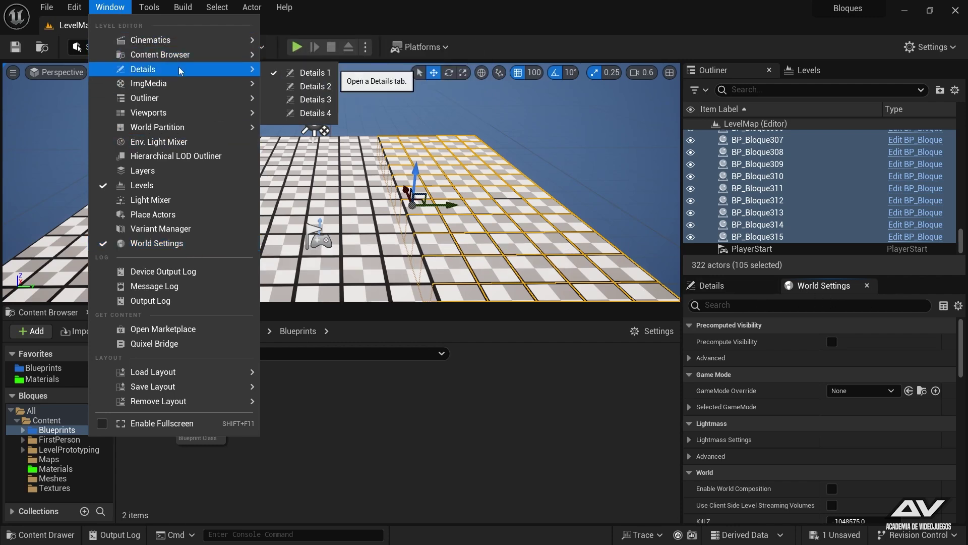
pyautogui.moveTo(180, 98)
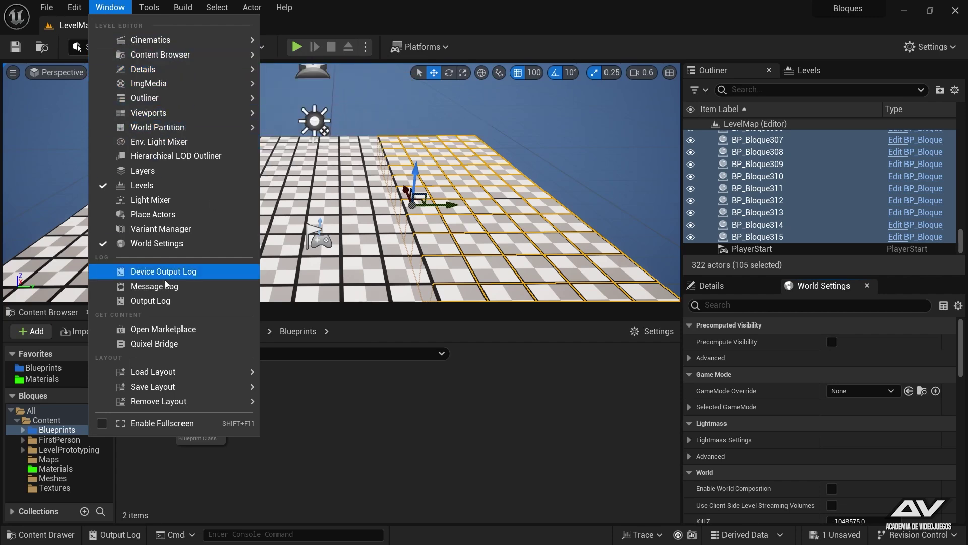
pyautogui.click(474, 10)
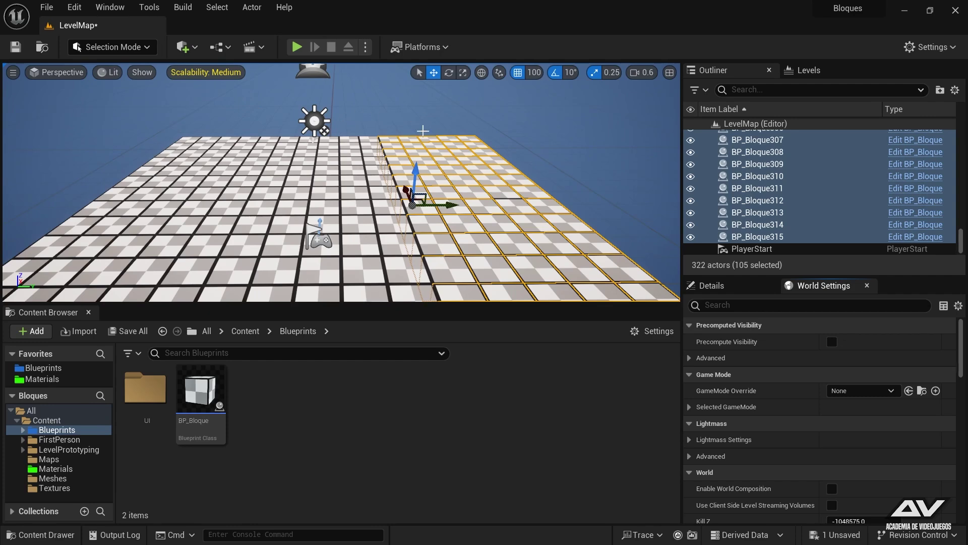
pyautogui.click(297, 47)
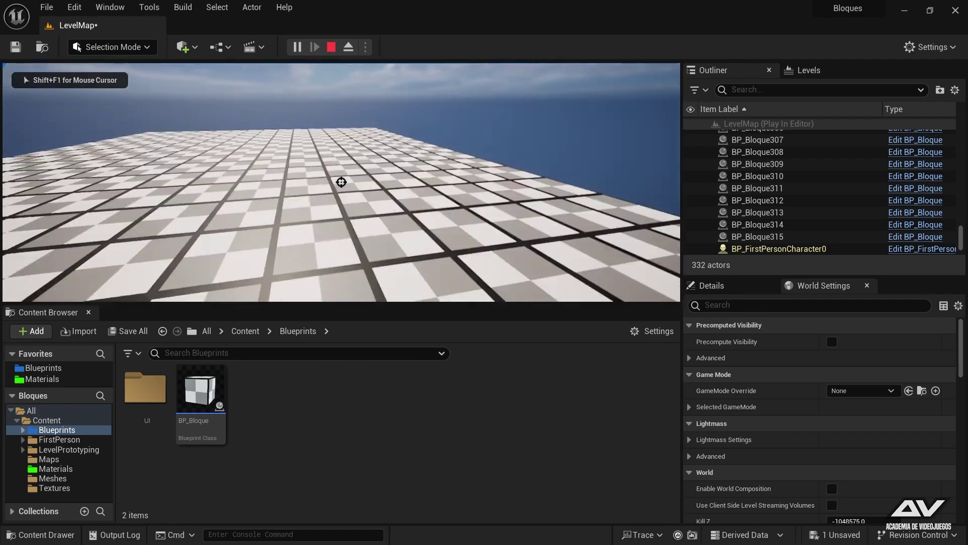
# Step: In the running game, place 17 blocks at the crosshair to build the corridor's two walls
pyautogui.click(342, 182)
pyautogui.click(341, 182)
pyautogui.click(342, 182)
pyautogui.click(342, 182)
pyautogui.click(341, 182)
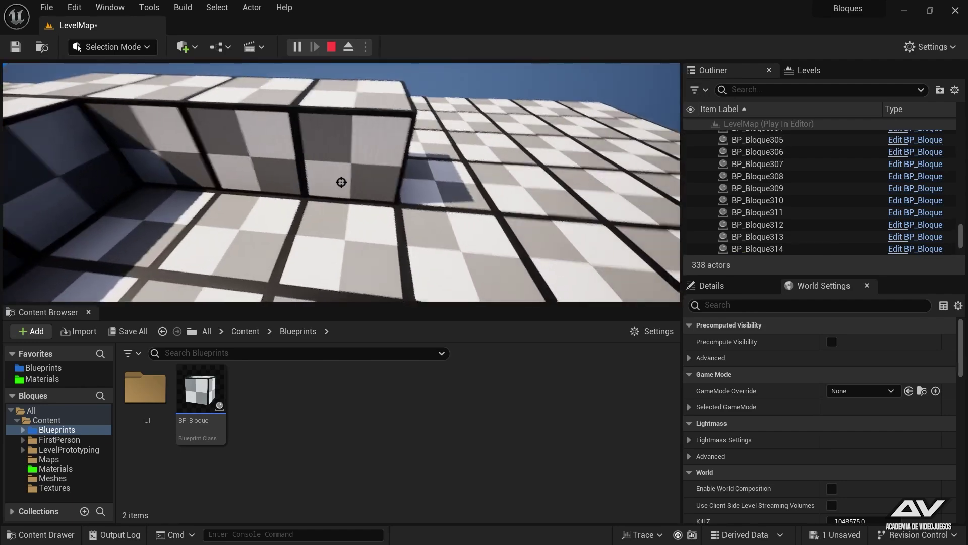
pyautogui.click(342, 182)
pyautogui.click(341, 182)
pyautogui.click(341, 182)
pyautogui.click(342, 182)
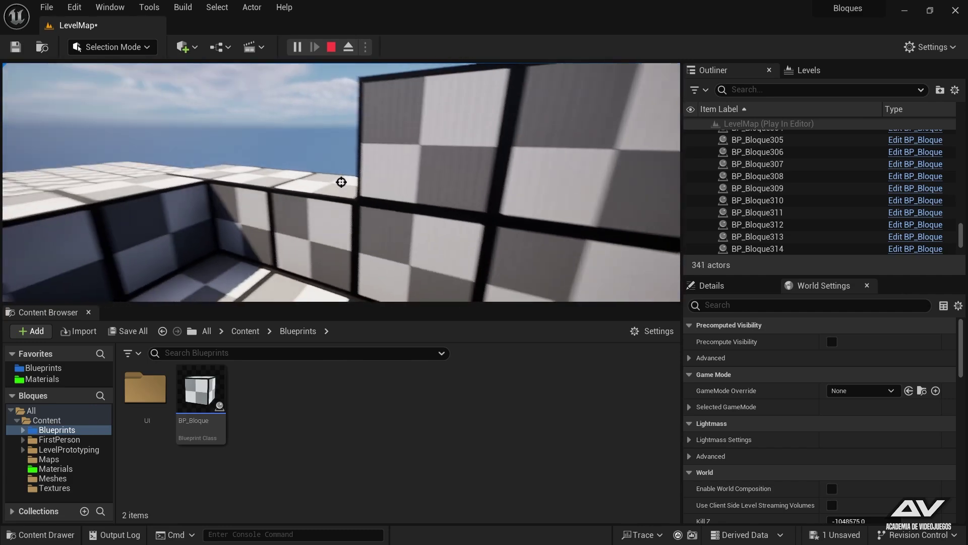
pyautogui.click(342, 182)
pyautogui.click(342, 182)
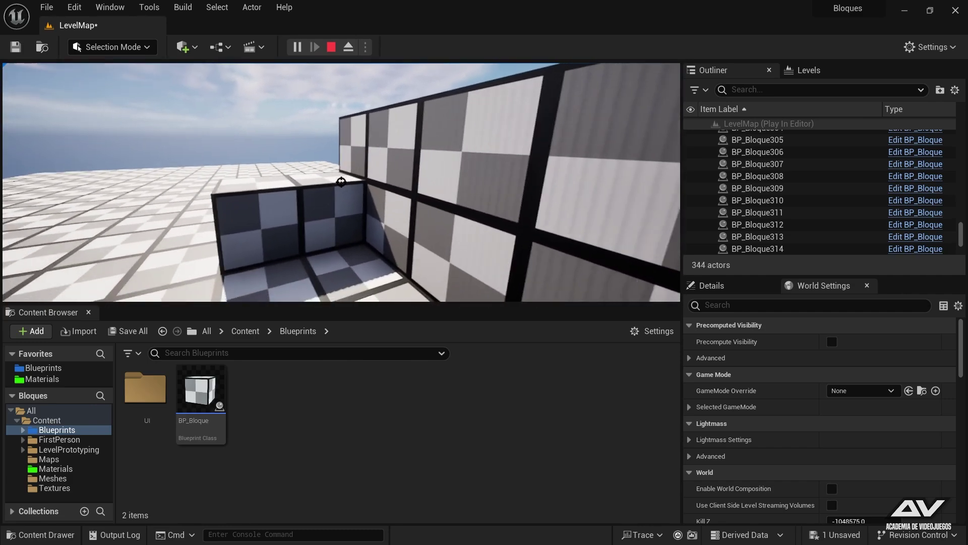
pyautogui.click(341, 182)
pyautogui.click(341, 182)
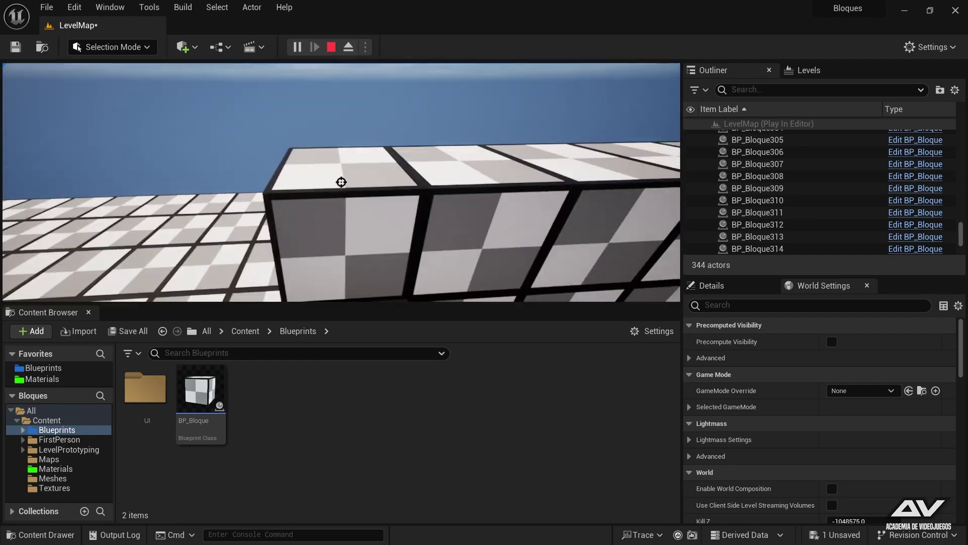
pyautogui.click(342, 182)
pyautogui.click(342, 183)
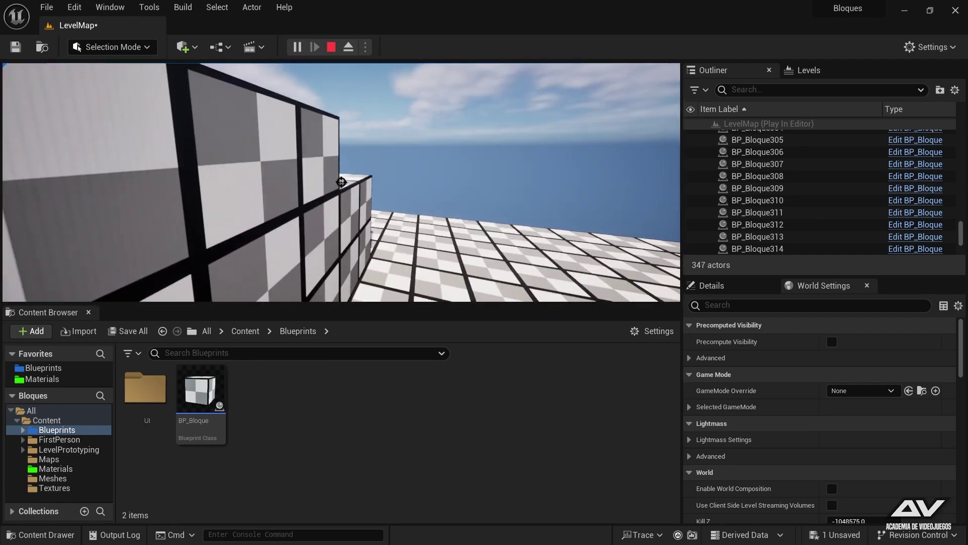
pyautogui.click(342, 182)
pyautogui.click(342, 182)
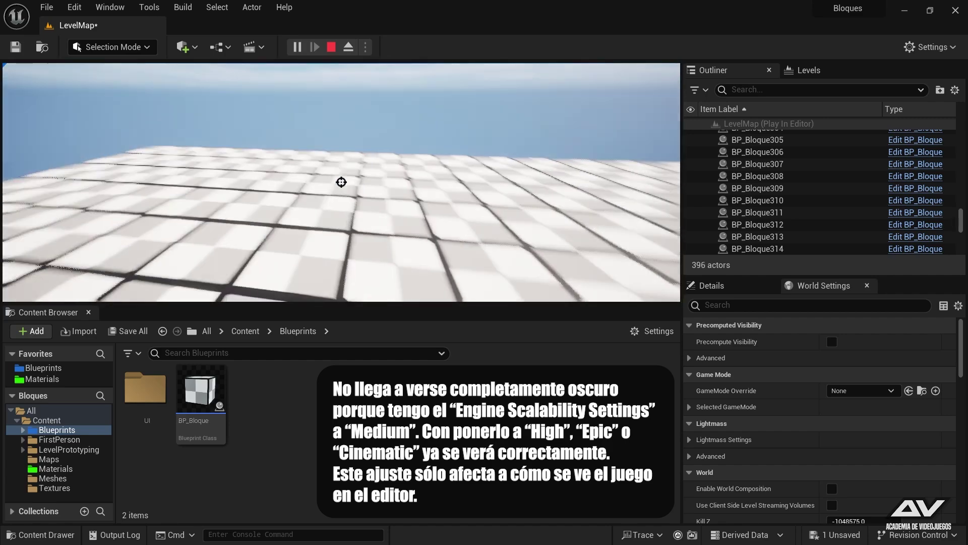
# Step: Walk back out of the corridor and in again, then end the play session
pyautogui.press('s')
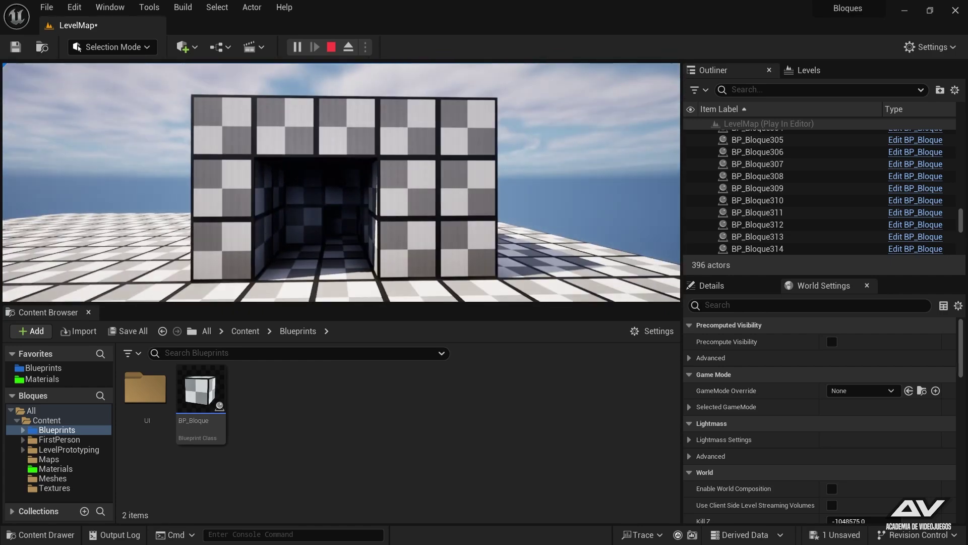
pyautogui.press('w')
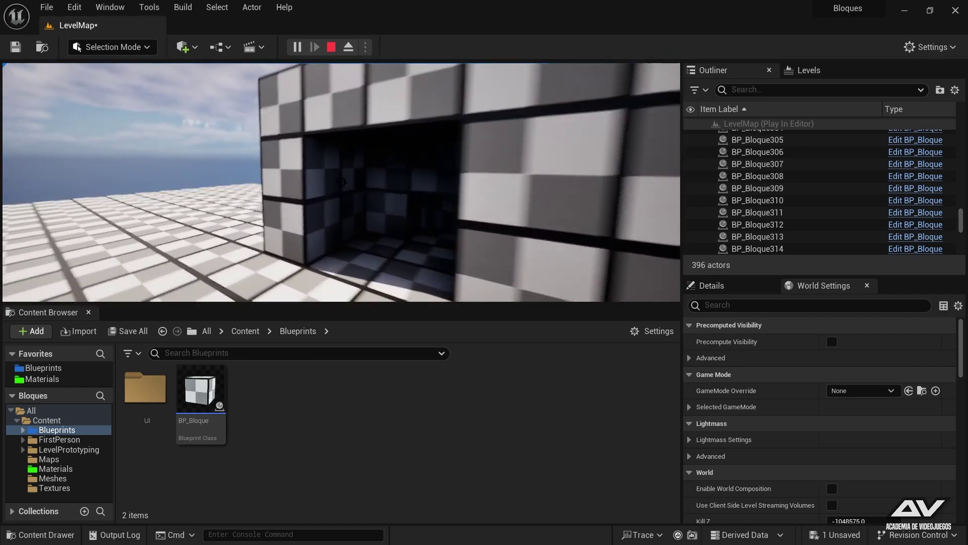
pyautogui.press('Escape')
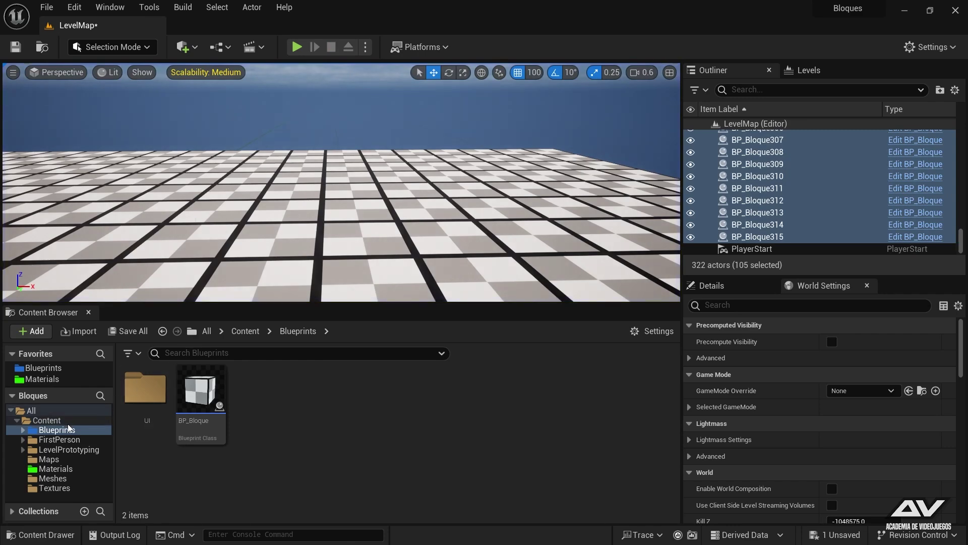
# Step: Open BP_FirstPersonCharacter from Content/FirstPerson/Blueprints and show its 3D preview
pyautogui.click(59, 439)
pyautogui.doubleClick(137, 393)
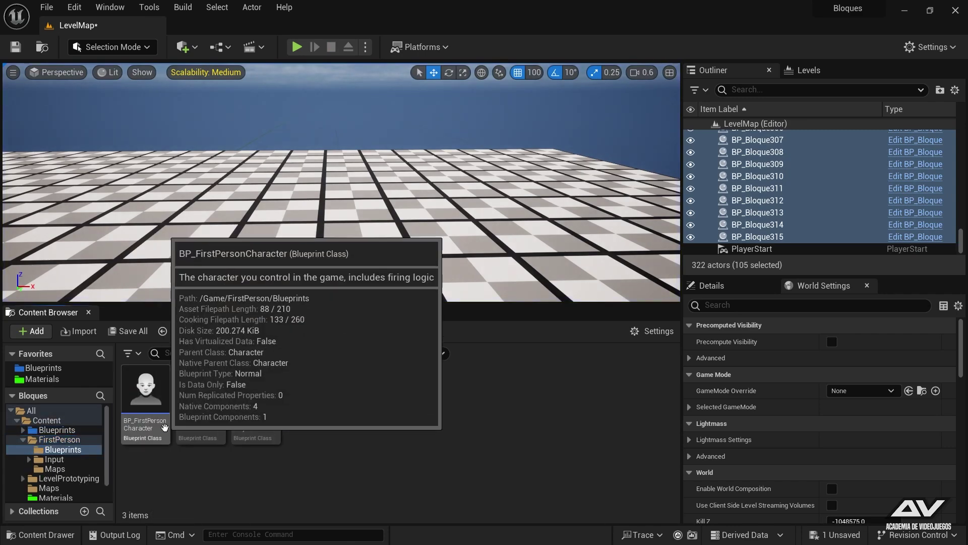
pyautogui.click(145, 394)
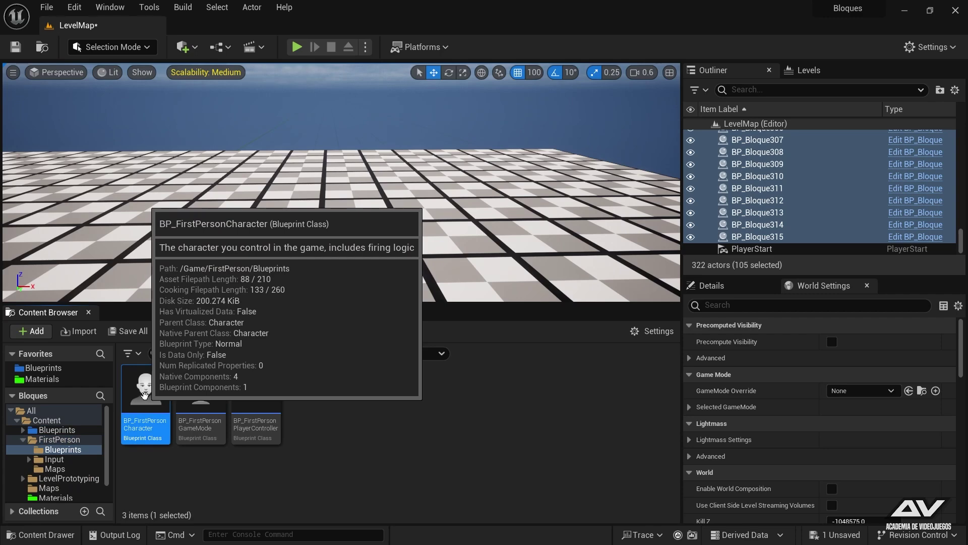
pyautogui.doubleClick(144, 394)
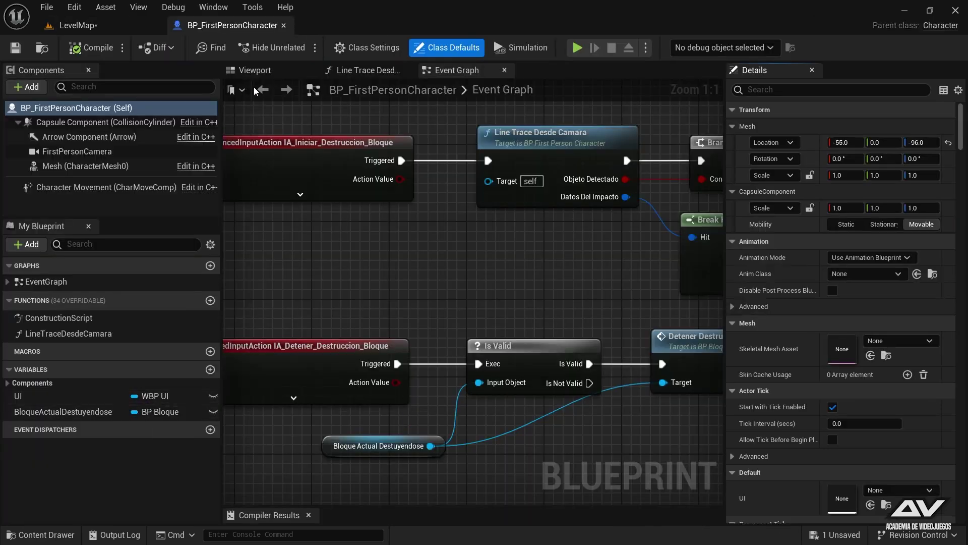
pyautogui.click(255, 70)
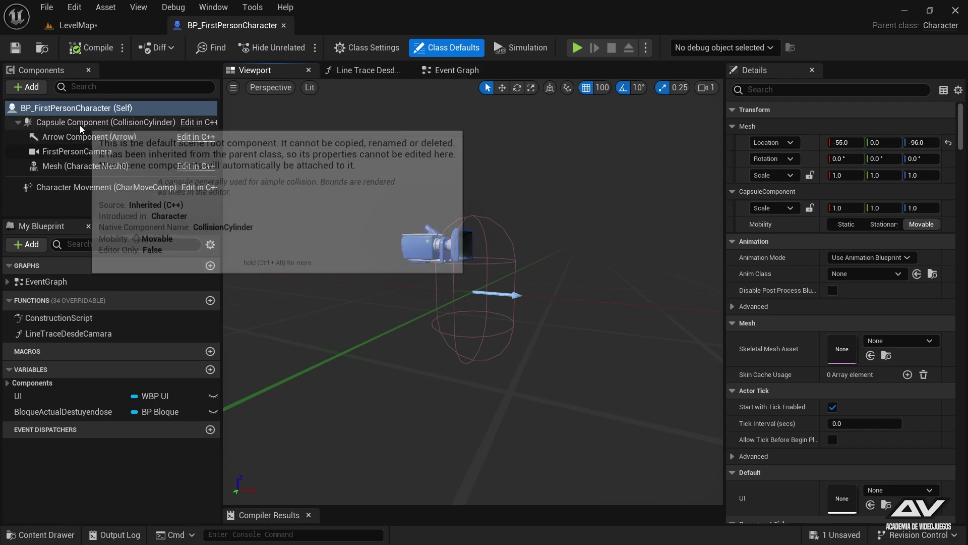
# Step: Set the Capsule Component's radius to 45, then return to the LevelMap tab
pyautogui.click(101, 122)
pyautogui.moveTo(508, 285); pyautogui.dragTo(495, 290)
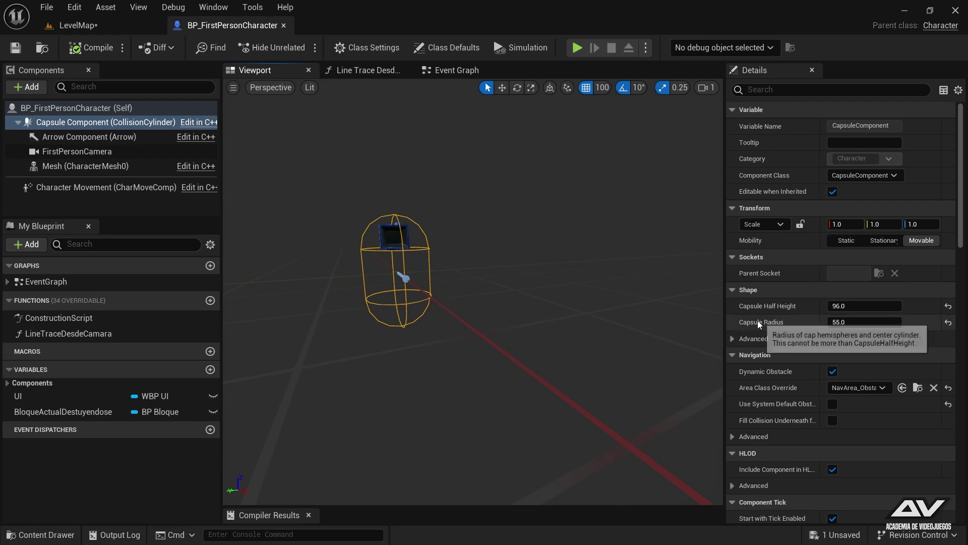
pyautogui.moveTo(857, 322); pyautogui.dragTo(817, 322)
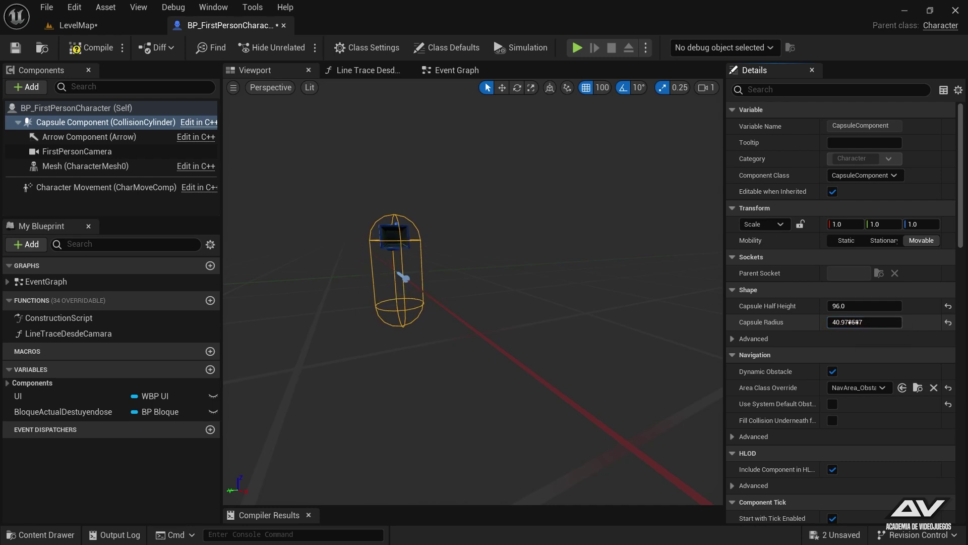
pyautogui.write('45')
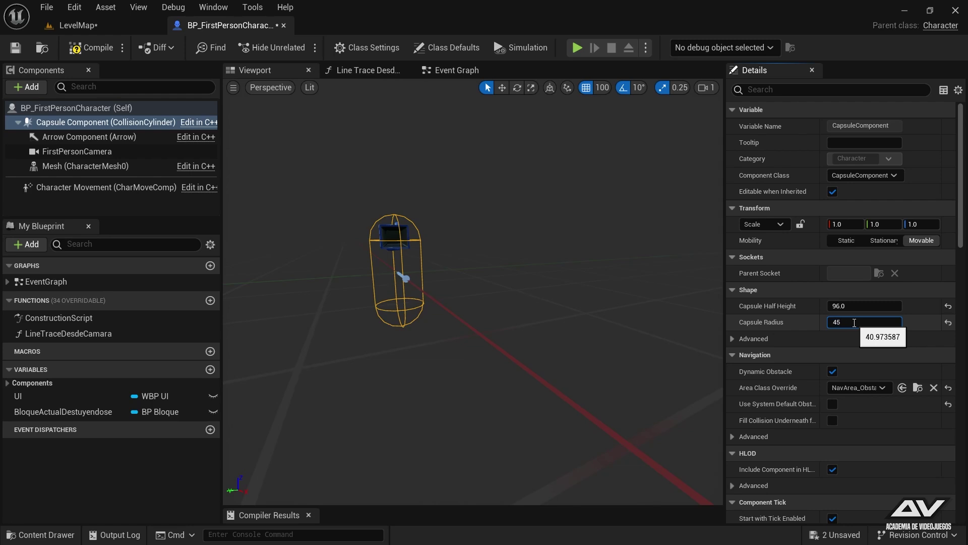
pyautogui.press('Return')
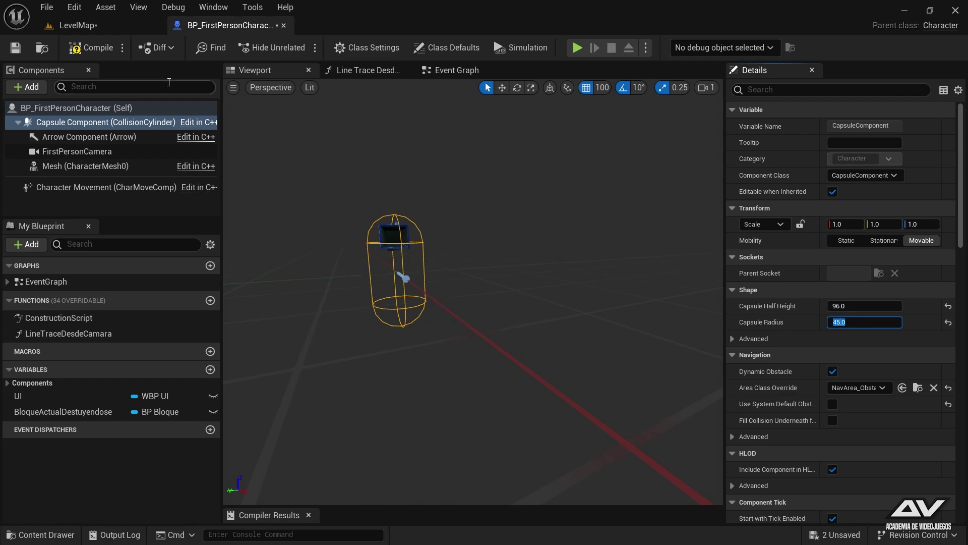
pyautogui.click(79, 25)
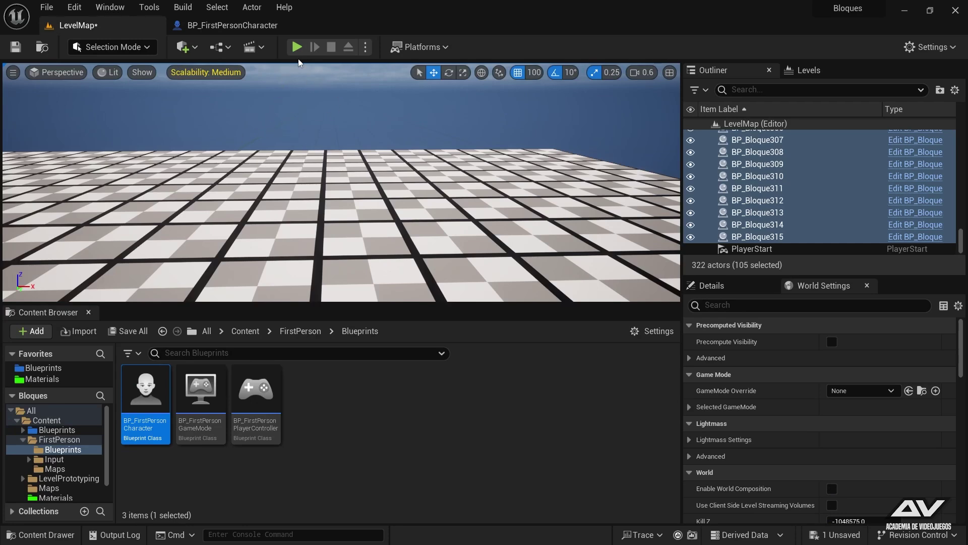
# Step: Start a play session and spawn seven cubes into two columns bridged as an arch
pyautogui.click(297, 46)
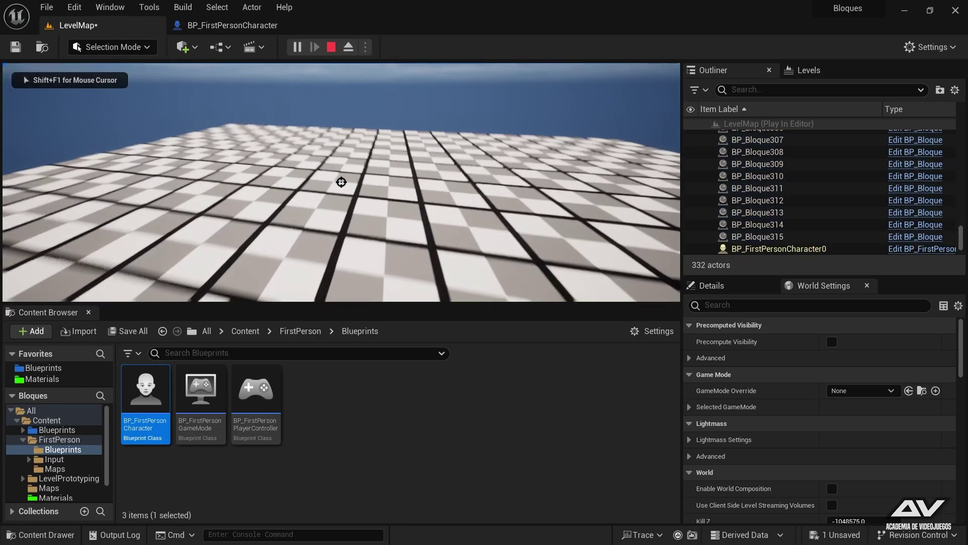
pyautogui.click(341, 182)
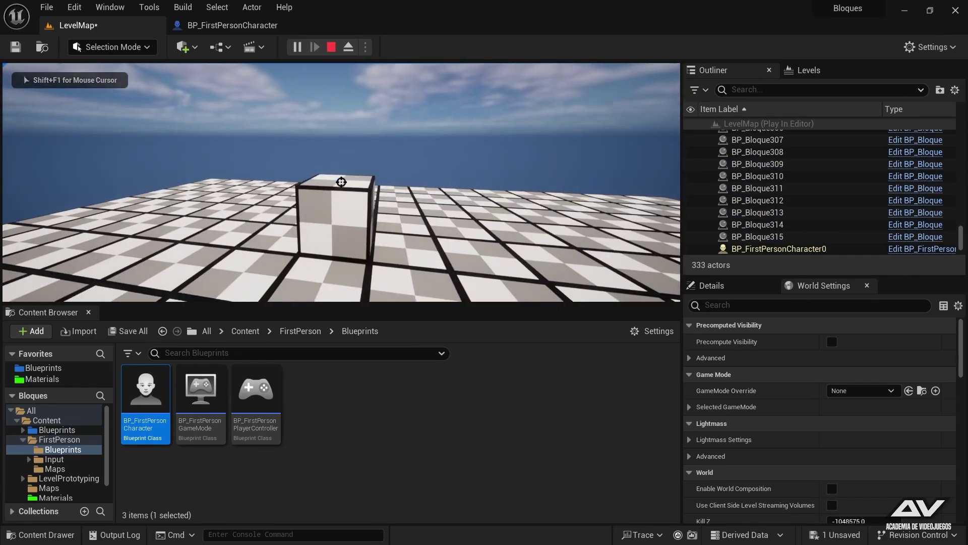
pyautogui.click(341, 182)
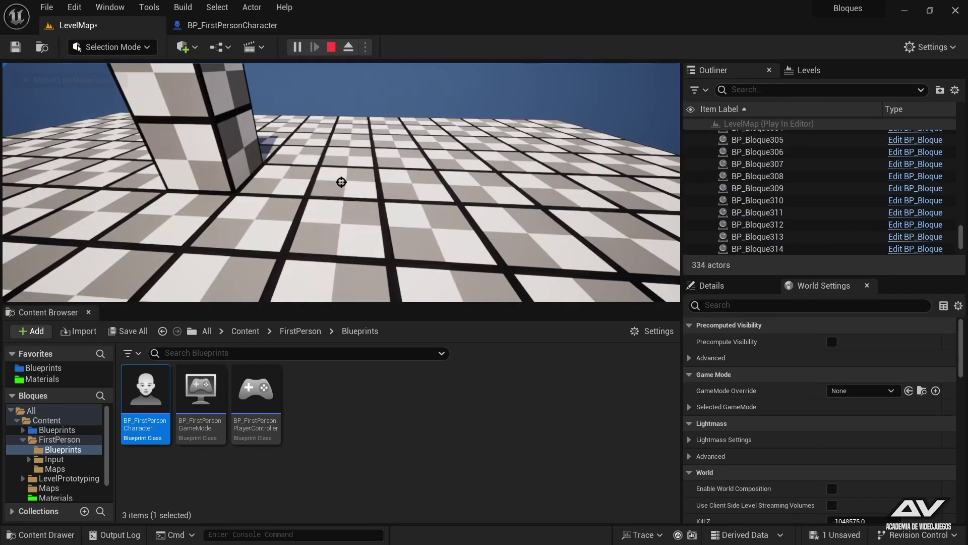
pyautogui.click(341, 182)
pyautogui.click(341, 182)
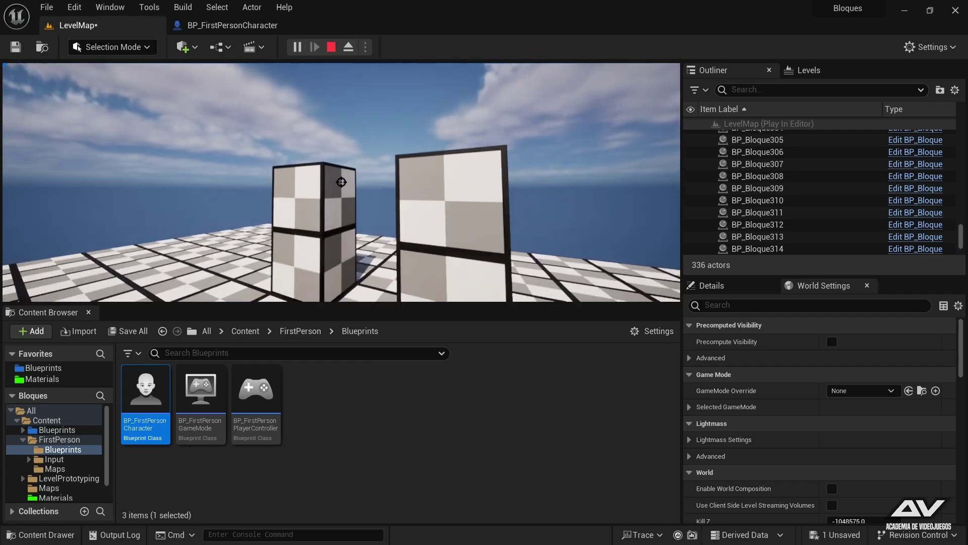
pyautogui.click(341, 182)
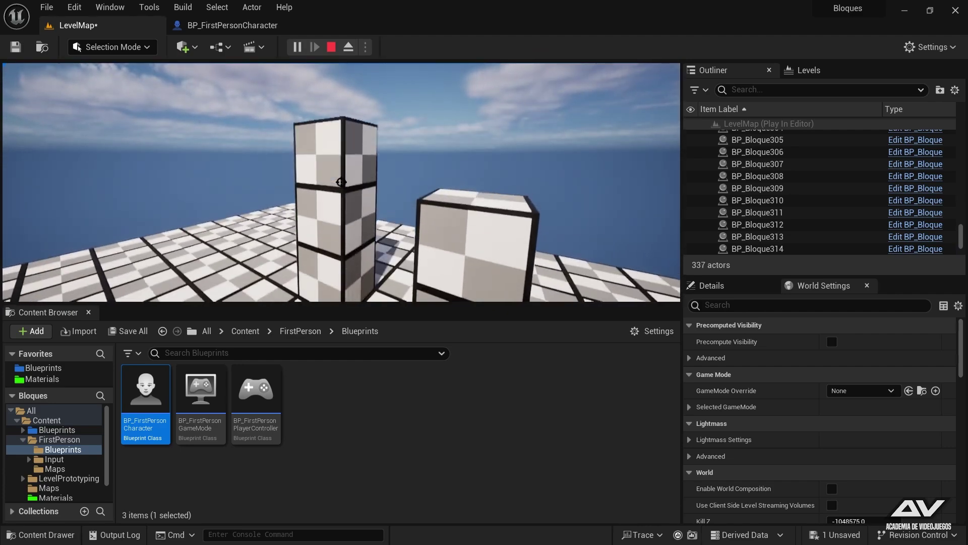
pyautogui.click(341, 182)
pyautogui.click(341, 182)
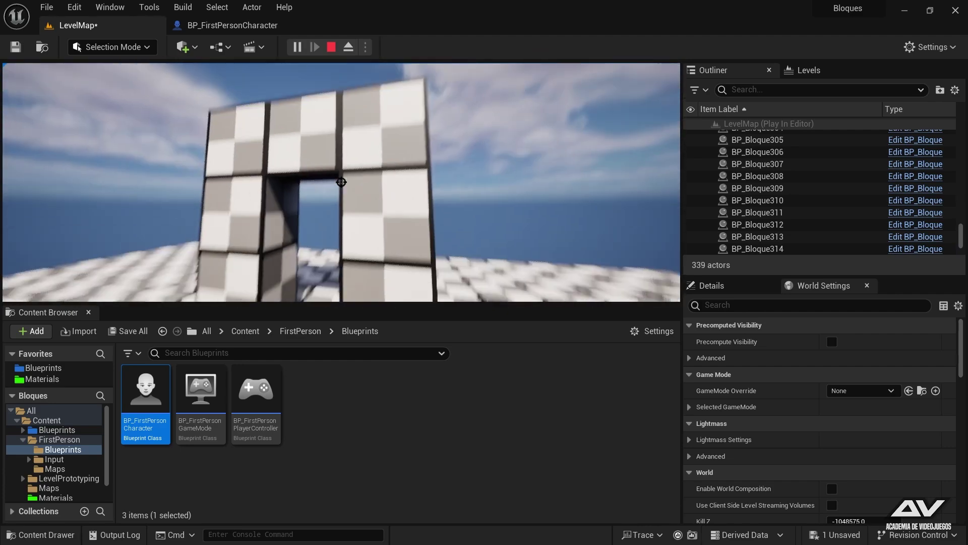
# Step: Walk the character through the cube arch and back, then stop playing
pyautogui.press('w')
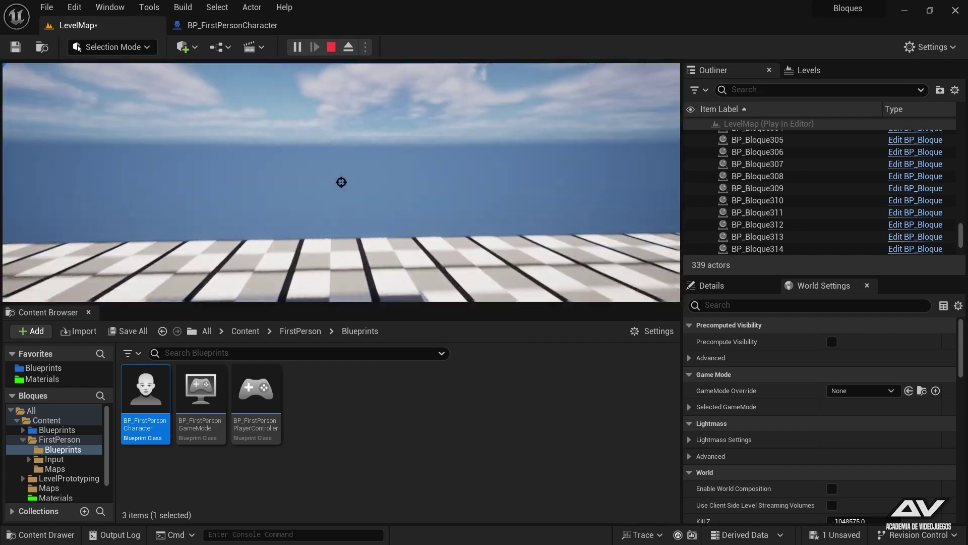
pyautogui.press('w')
pyautogui.press('w')
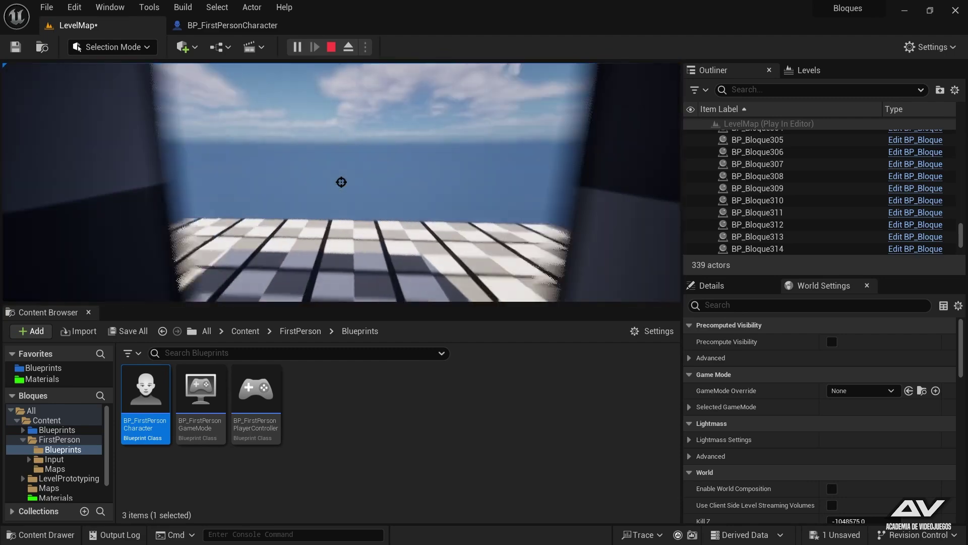
pyautogui.press('w')
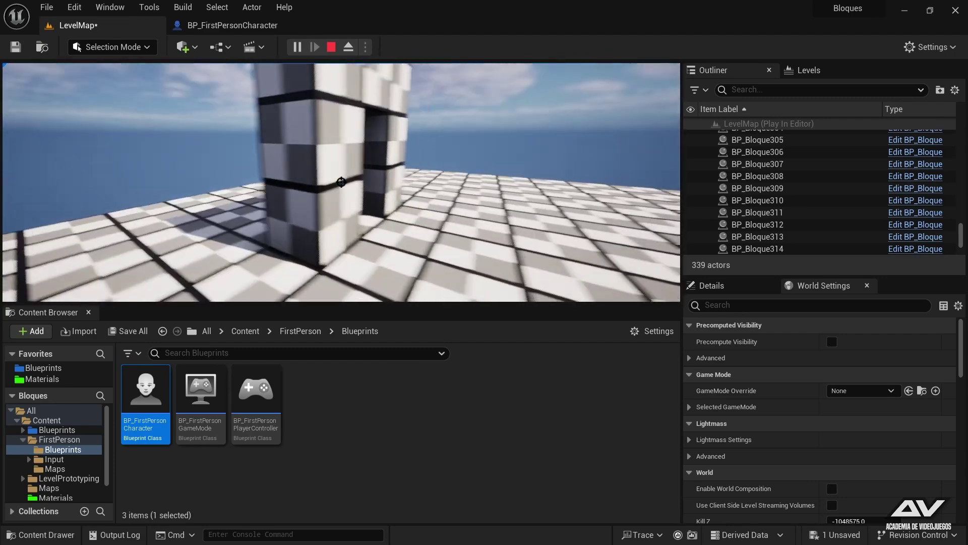
pyautogui.press('Escape')
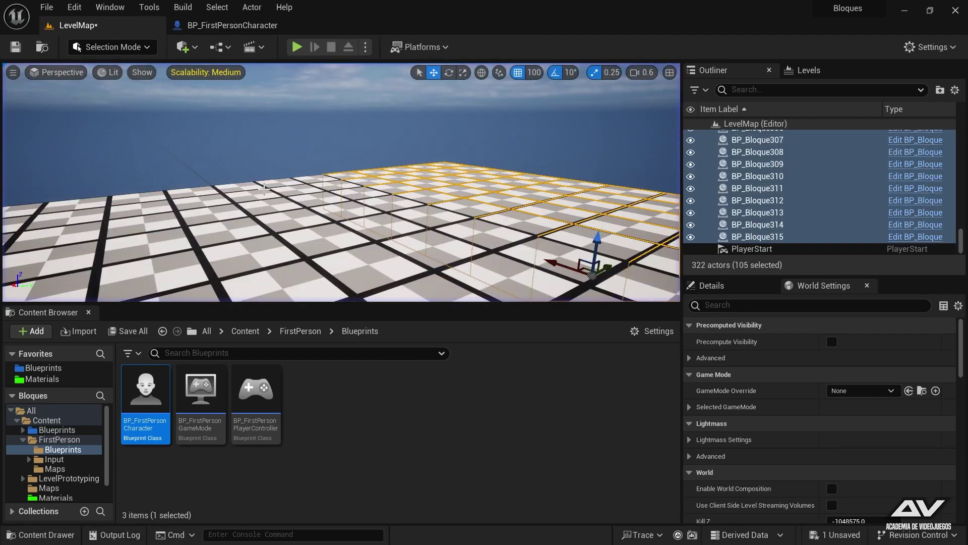
# Step: Duplicate a floor BP_Bloque upward and then sideways to form a hooked column
pyautogui.moveTo(395, 212)
pyautogui.mouseDown(button='right')
pyautogui.moveTo(354, 221)
pyautogui.moveTo(328, 212)
pyautogui.moveTo(311, 222)
pyautogui.mouseUp(button='right')
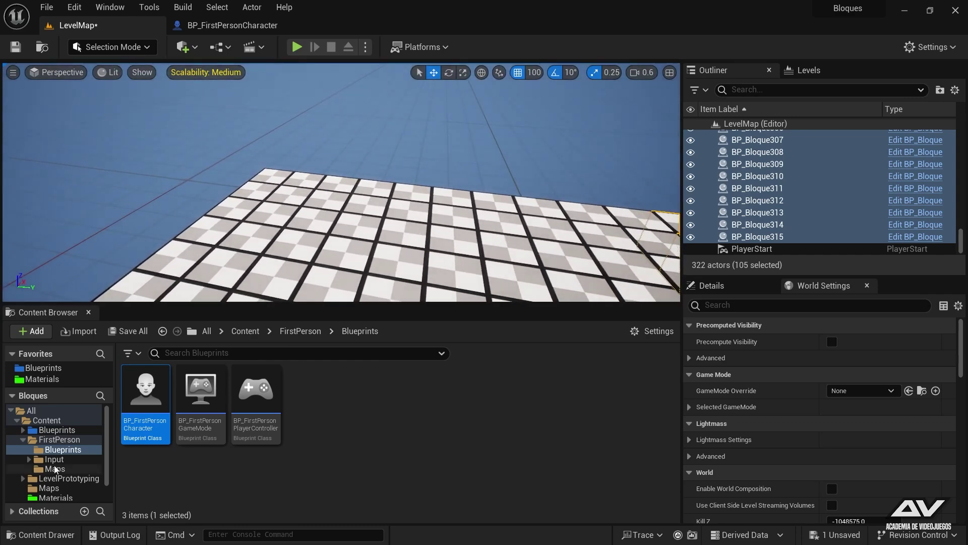
pyautogui.click(53, 430)
pyautogui.moveTo(200, 393); pyautogui.dragTo(281, 215)
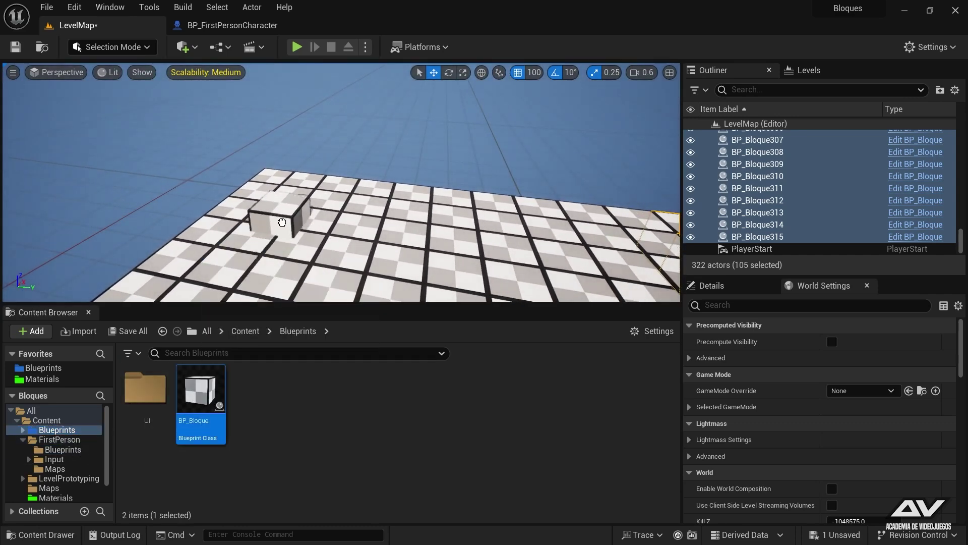
pyautogui.press('Escape')
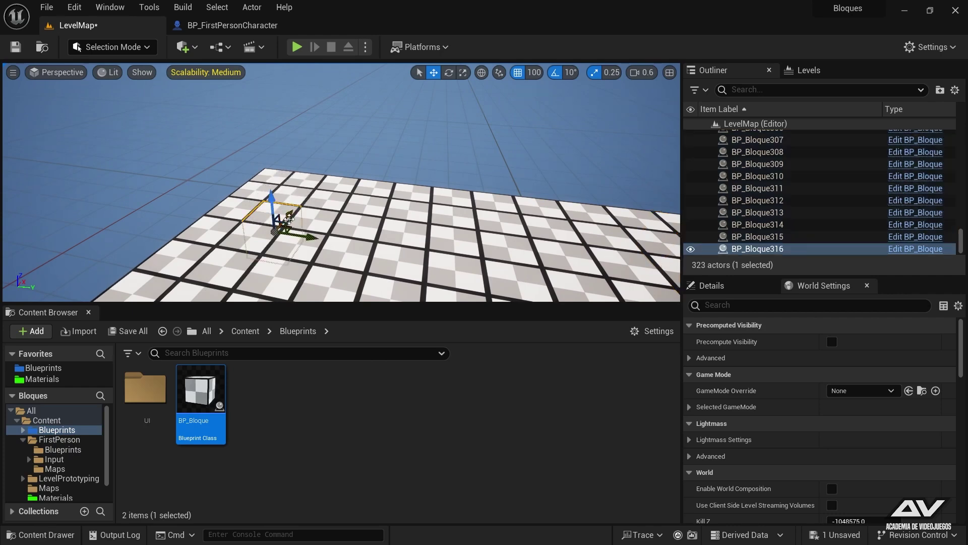
pyautogui.click(289, 197)
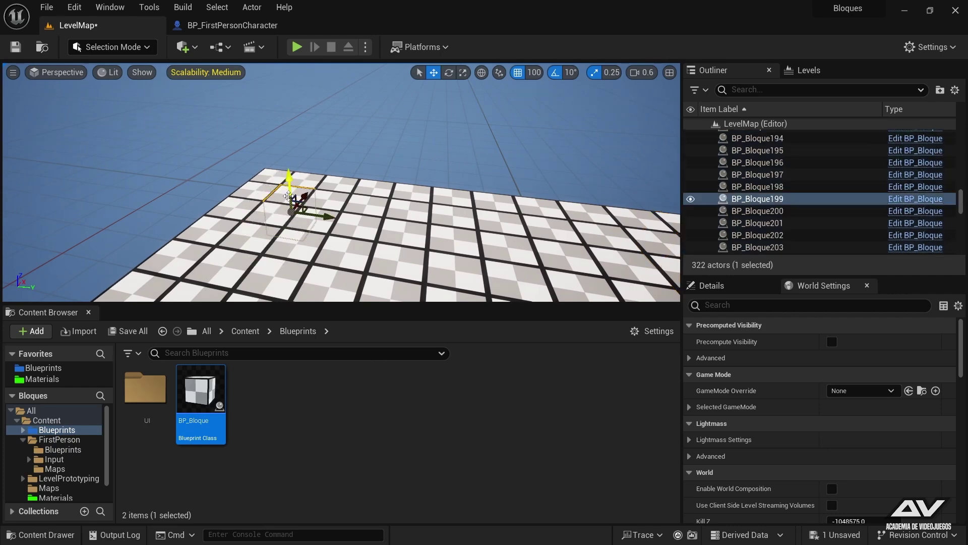
pyautogui.keyDown('alt'); pyautogui.moveTo(289, 180); pyautogui.dragTo(282, 67); pyautogui.keyUp('alt')
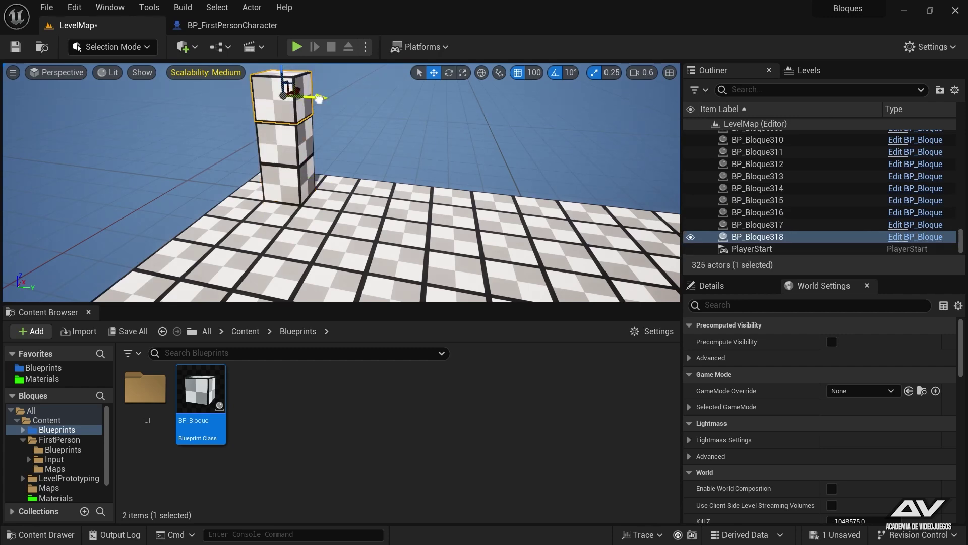
pyautogui.keyDown('alt'); pyautogui.moveTo(319, 99); pyautogui.dragTo(353, 104); pyautogui.keyUp('alt')
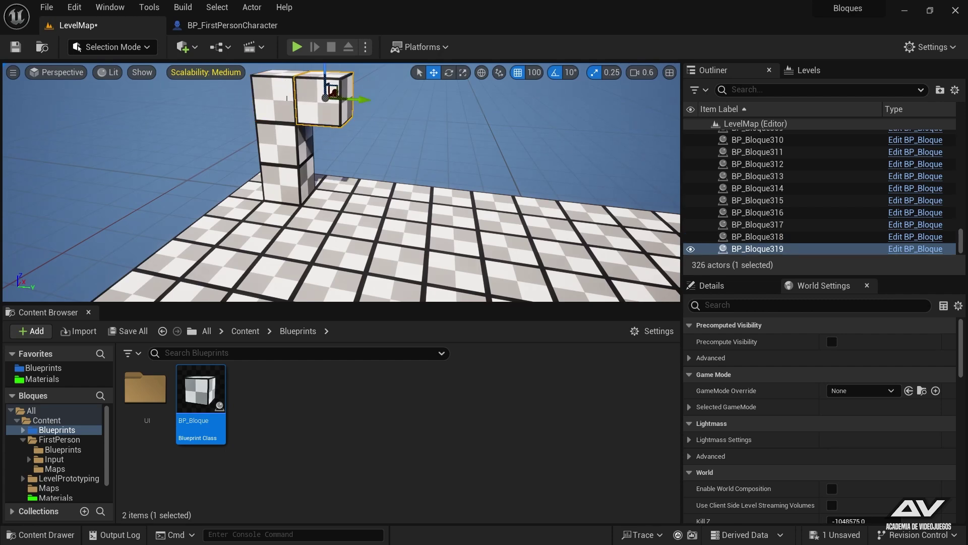
# Step: Select the four column blocks and move them toward the front of the floor
pyautogui.keyDown('ctrl'); pyautogui.click(275, 99); pyautogui.keyUp('ctrl')
pyautogui.keyDown('ctrl'); pyautogui.click(283, 146); pyautogui.keyUp('ctrl')
pyautogui.keyDown('ctrl'); pyautogui.click(297, 179); pyautogui.keyUp('ctrl')
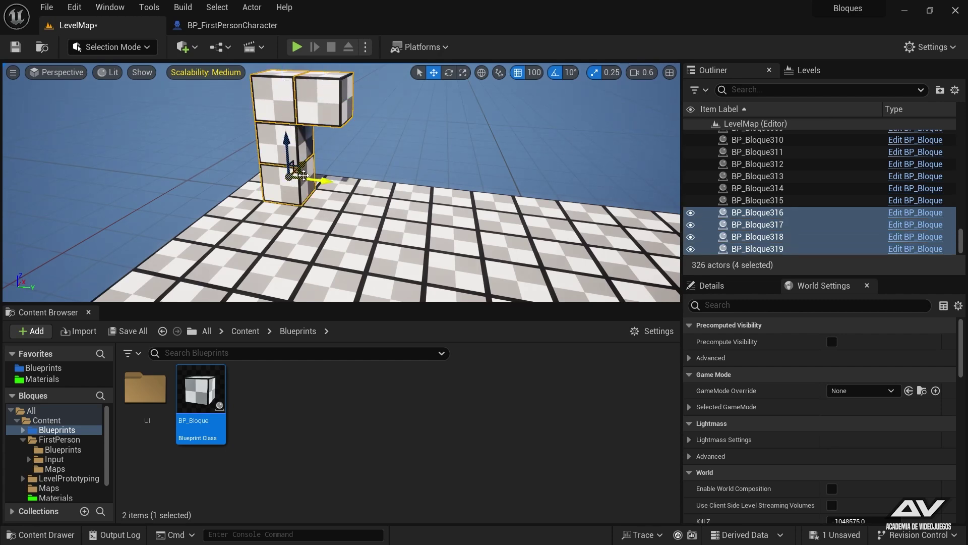
pyautogui.moveTo(306, 178); pyautogui.dragTo(314, 195)
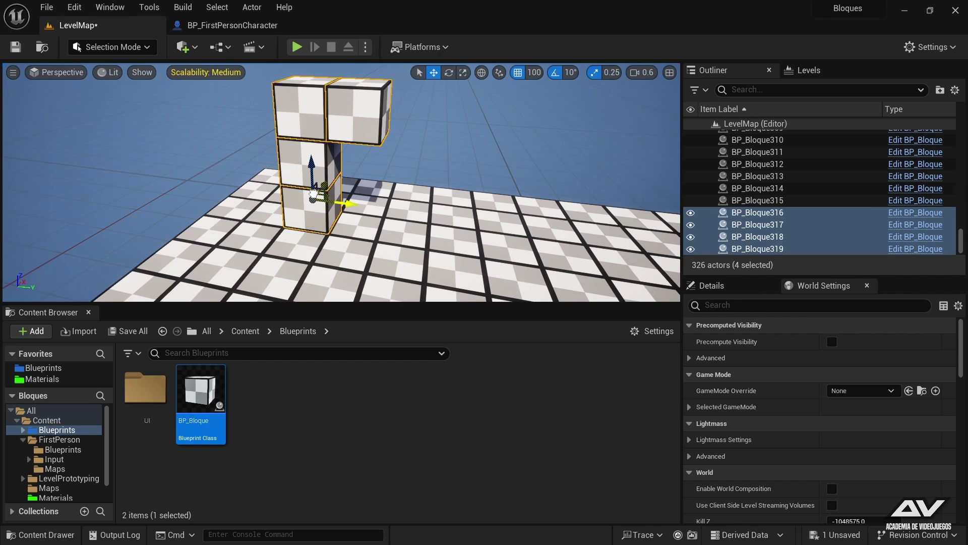
pyautogui.moveTo(314, 194)
pyautogui.mouseDown()
pyautogui.moveTo(322, 211)
pyautogui.moveTo(357, 218)
pyautogui.mouseUp()
# Step: Stack two copies on a nearby floor block to make a short column
pyautogui.moveTo(357, 219)
pyautogui.mouseDown(button='right')
pyautogui.moveTo(383, 217)
pyautogui.moveTo(307, 244)
pyautogui.mouseUp(button='right')
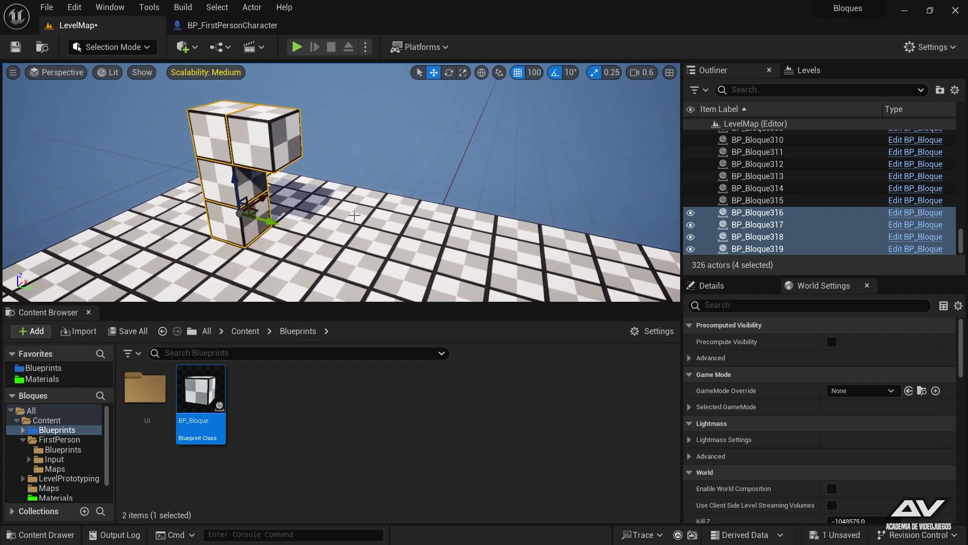
pyautogui.click(313, 238)
pyautogui.keyDown('alt'); pyautogui.moveTo(313, 240); pyautogui.dragTo(312, 196); pyautogui.keyUp('alt')
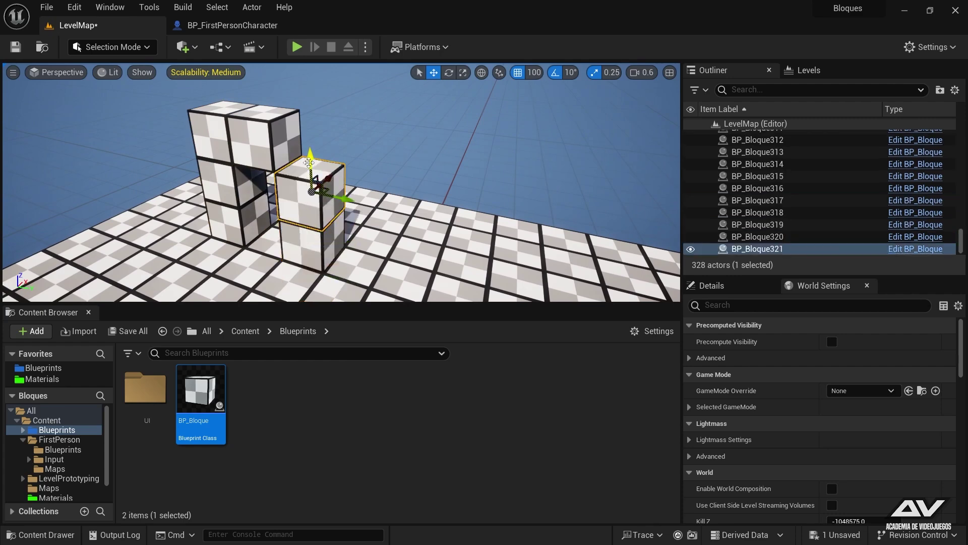
pyautogui.keyDown('alt'); pyautogui.moveTo(309, 162); pyautogui.dragTo(308, 138); pyautogui.keyUp('alt')
pyautogui.moveTo(295, 175); pyautogui.dragTo(617, 202, button='right')
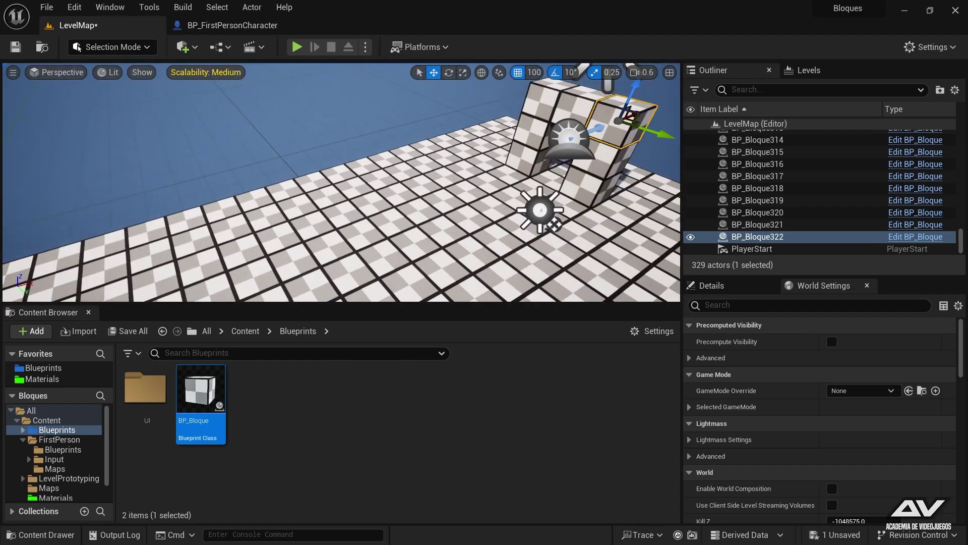
pyautogui.moveTo(295, 175); pyautogui.dragTo(262, 175, button='right')
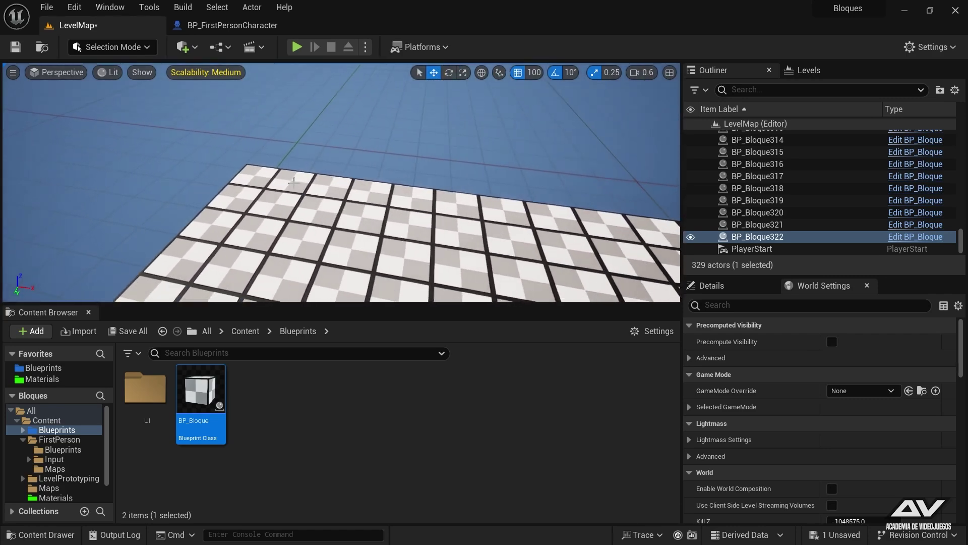
# Step: Duplicate a row of five floor blocks upward into a three-layer wall
pyautogui.click(254, 176)
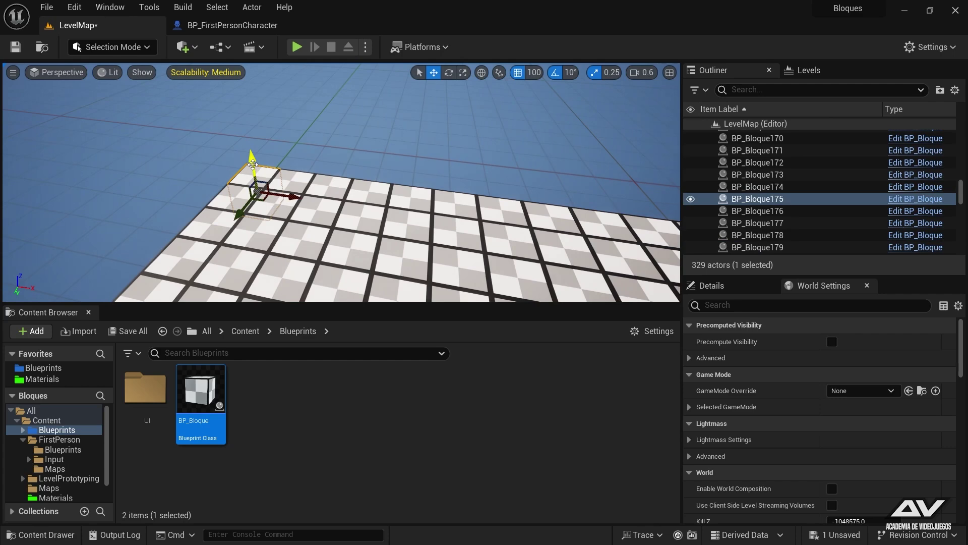
pyautogui.keyDown('ctrl'); pyautogui.click(293, 178); pyautogui.keyUp('ctrl')
pyautogui.keyDown('ctrl'); pyautogui.click(329, 182); pyautogui.keyUp('ctrl')
pyautogui.keyDown('ctrl'); pyautogui.click(358, 186); pyautogui.keyUp('ctrl')
pyautogui.keyDown('ctrl'); pyautogui.click(383, 181); pyautogui.keyUp('ctrl')
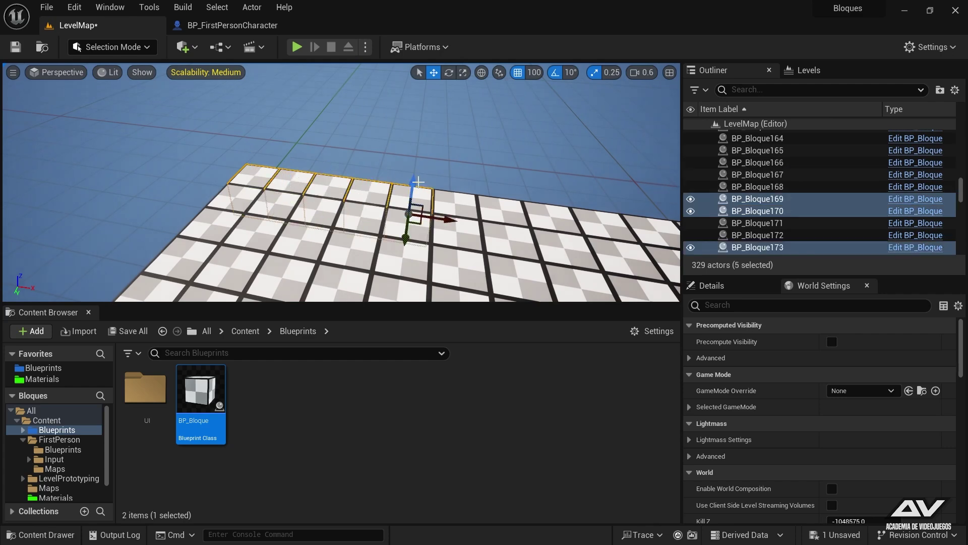
pyautogui.keyDown('alt'); pyautogui.moveTo(415, 166); pyautogui.dragTo(416, 152); pyautogui.keyUp('alt')
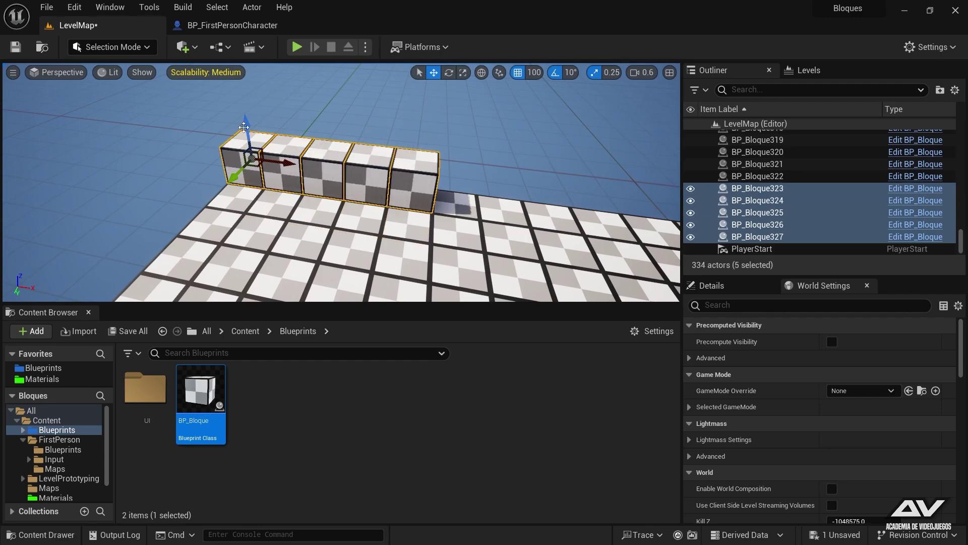
pyautogui.keyDown('alt'); pyautogui.moveTo(247, 111); pyautogui.dragTo(247, 78); pyautogui.keyUp('alt')
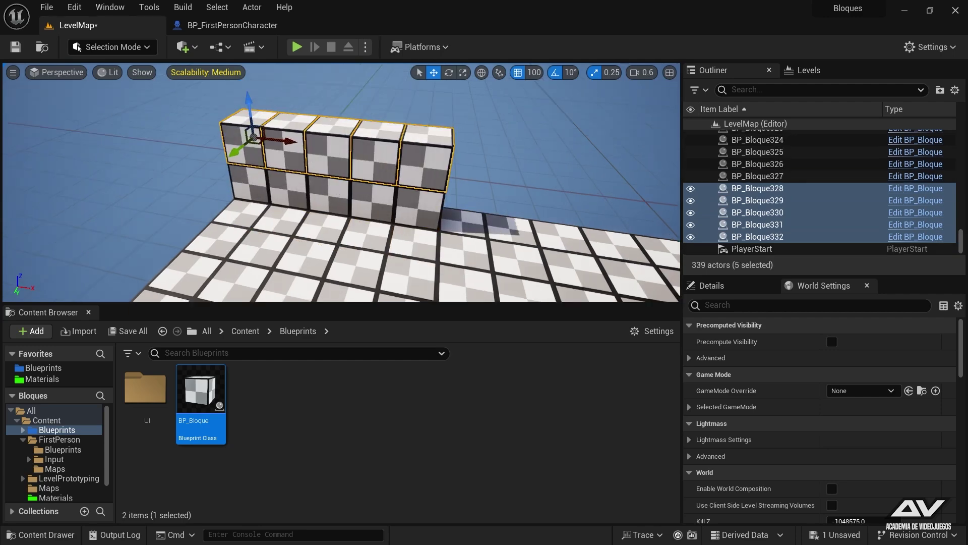
pyautogui.moveTo(303, 146); pyautogui.dragTo(313, 159, button='right')
pyautogui.keyDown('alt'); pyautogui.moveTo(285, 146); pyautogui.dragTo(285, 144); pyautogui.keyUp('alt')
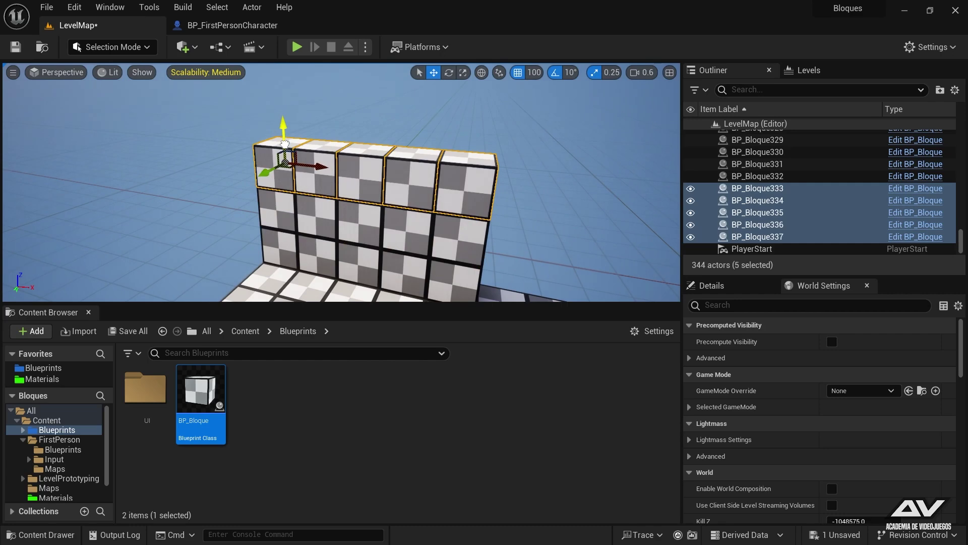
pyautogui.moveTo(307, 185)
pyautogui.mouseDown(button='right')
pyautogui.moveTo(323, 192)
pyautogui.moveTo(323, 168)
pyautogui.mouseUp(button='right')
# Step: Copy the top row sideways into a roof and down into the far wall
pyautogui.keyDown('alt'); pyautogui.moveTo(292, 140); pyautogui.dragTo(127, 151); pyautogui.keyUp('alt')
pyautogui.moveTo(126, 152); pyautogui.dragTo(201, 142, button='right')
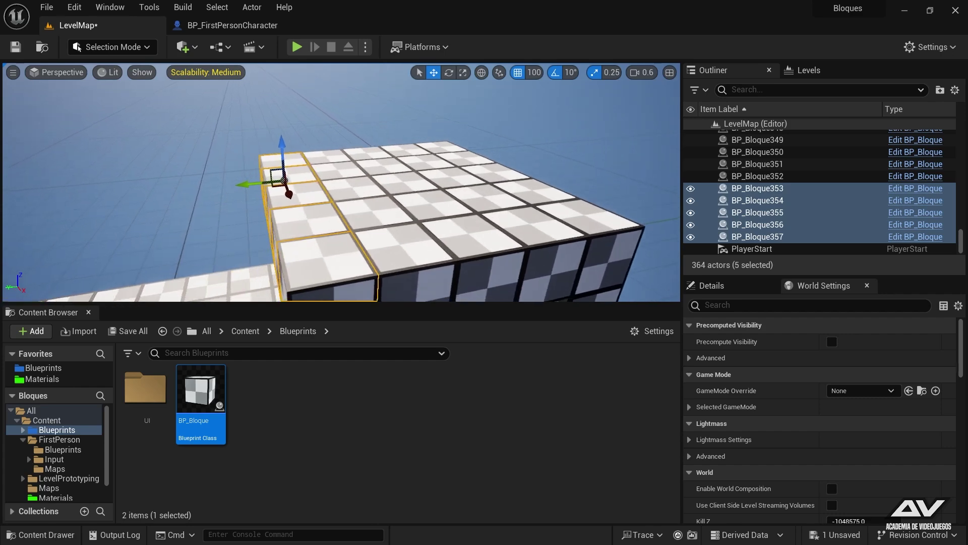
pyautogui.moveTo(286, 90); pyautogui.dragTo(286, 90, button='right')
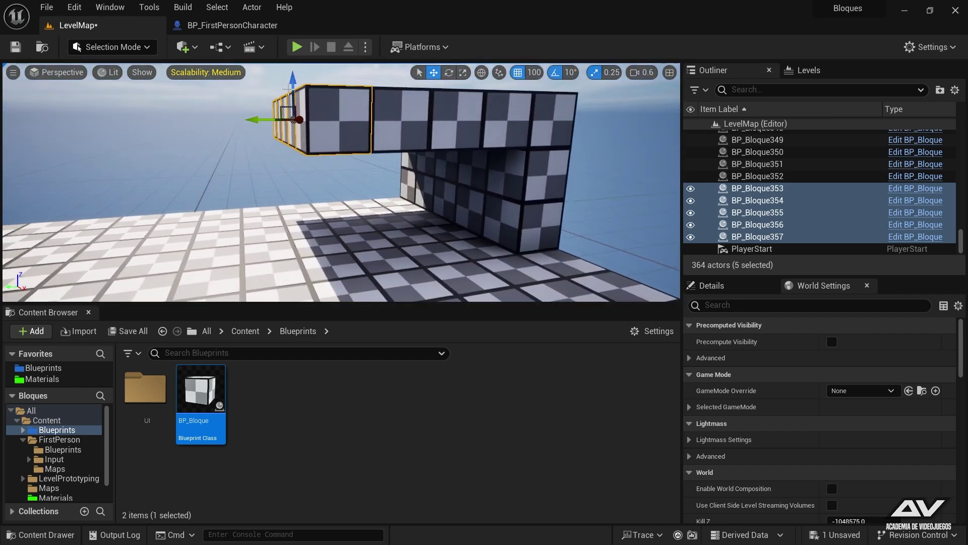
pyautogui.keyDown('alt'); pyautogui.moveTo(291, 105); pyautogui.dragTo(293, 142); pyautogui.keyUp('alt')
pyautogui.moveTo(292, 142); pyautogui.dragTo(295, 243, button='right')
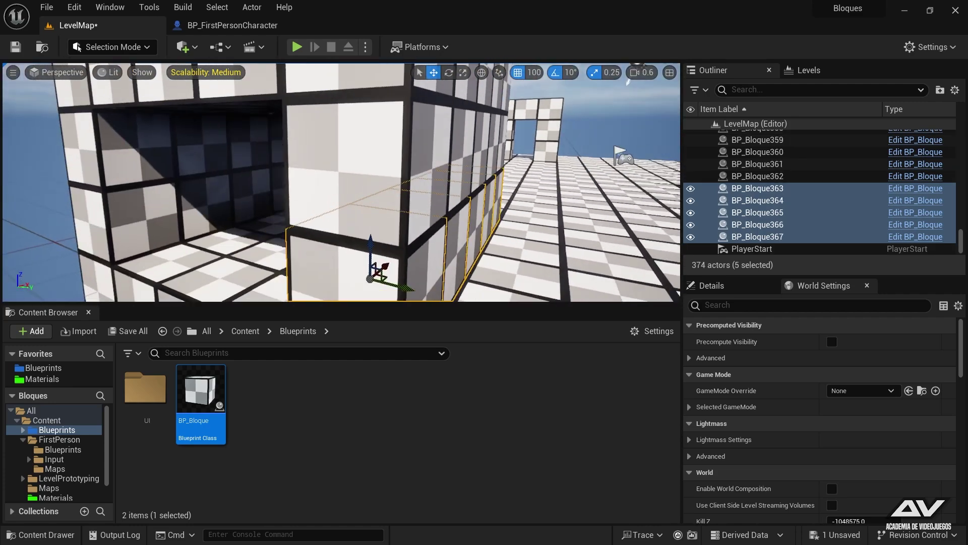
# Step: Raise three floor blocks at the open end two levels to close the end wall
pyautogui.click(295, 243)
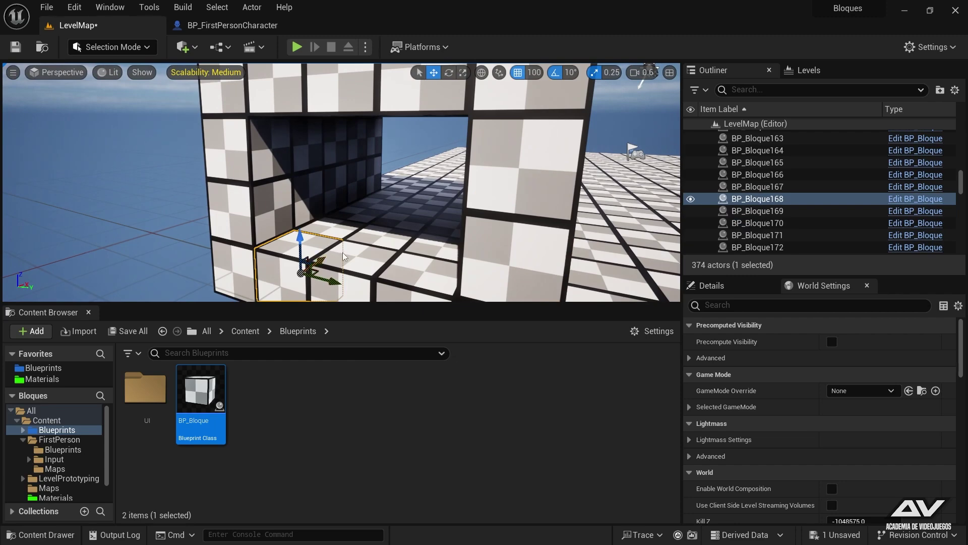
pyautogui.keyDown('ctrl'); pyautogui.click(343, 256); pyautogui.keyUp('ctrl')
pyautogui.keyDown('ctrl'); pyautogui.click(404, 262); pyautogui.keyUp('ctrl')
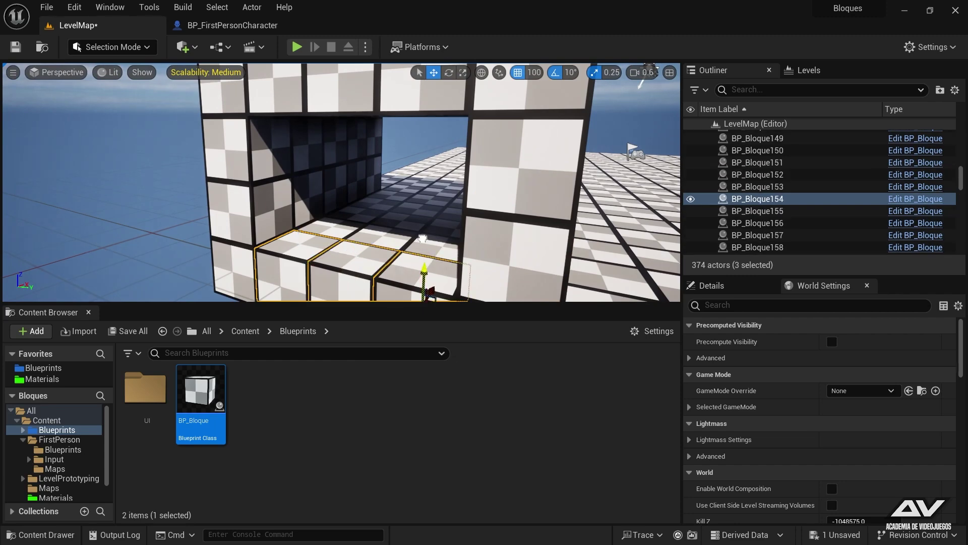
pyautogui.keyDown('alt'); pyautogui.moveTo(423, 242); pyautogui.dragTo(422, 224); pyautogui.keyUp('alt')
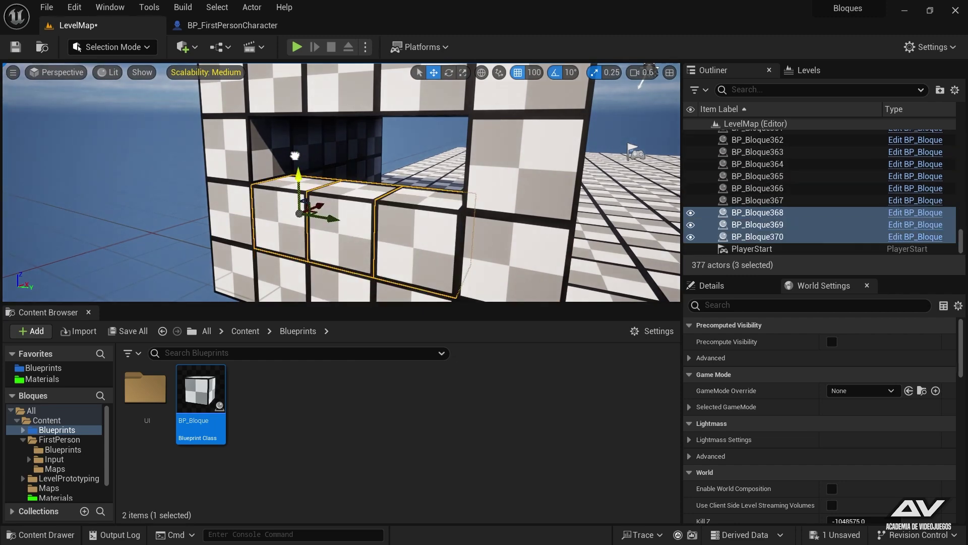
pyautogui.keyDown('alt'); pyautogui.moveTo(295, 156); pyautogui.dragTo(297, 142); pyautogui.keyUp('alt')
# Step: Delete two wall blocks to leave window holes
pyautogui.click(278, 166)
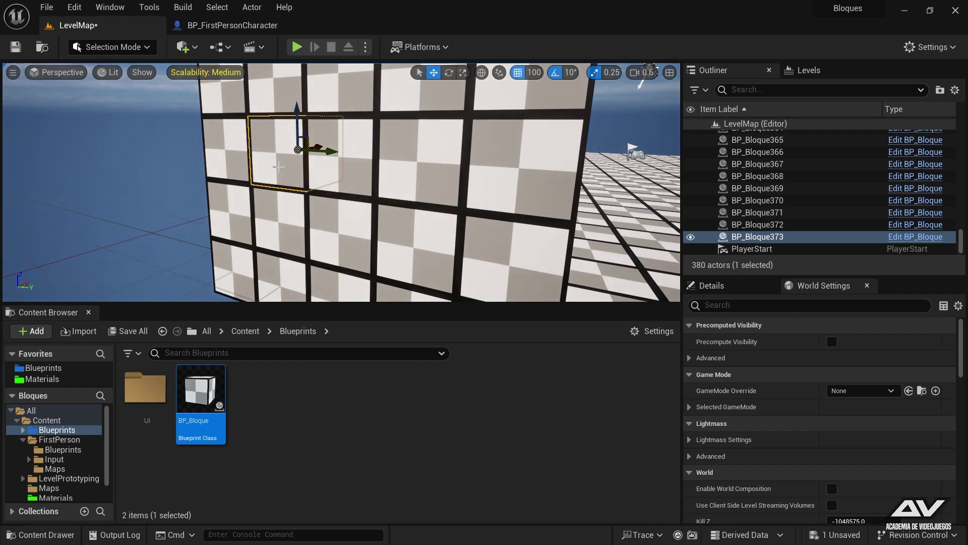
pyautogui.press('Delete')
pyautogui.moveTo(279, 166); pyautogui.dragTo(357, 168, button='right')
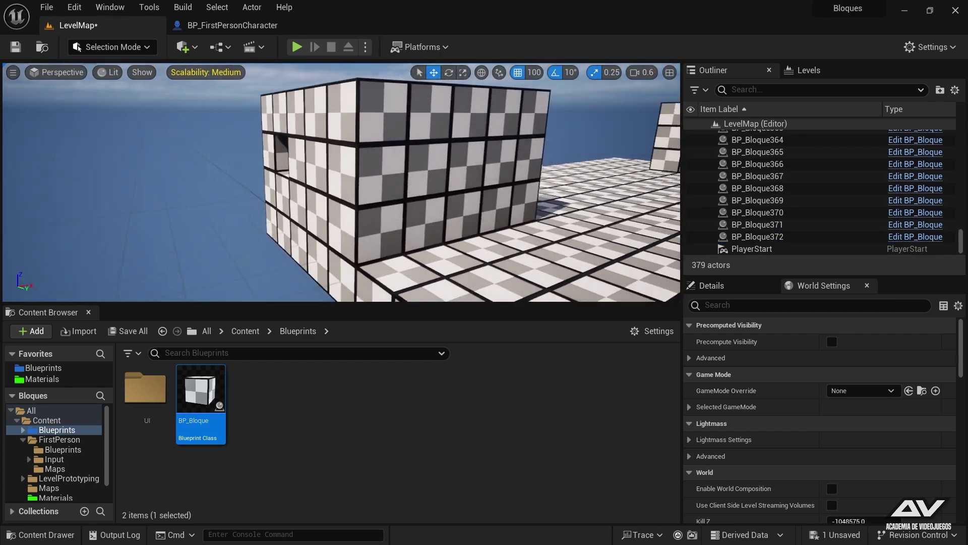
pyautogui.click(357, 167)
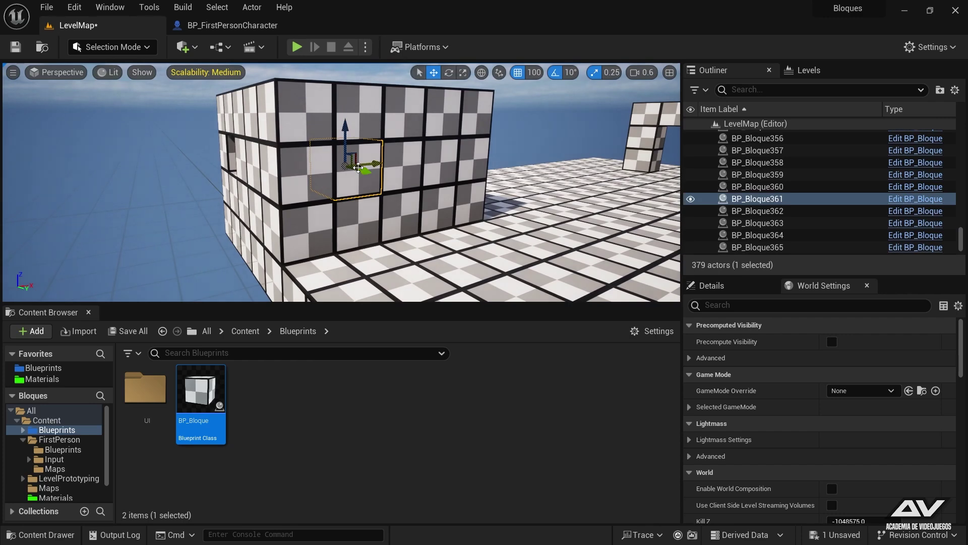
pyautogui.press('Delete')
pyautogui.moveTo(359, 167); pyautogui.dragTo(371, 169, button='right')
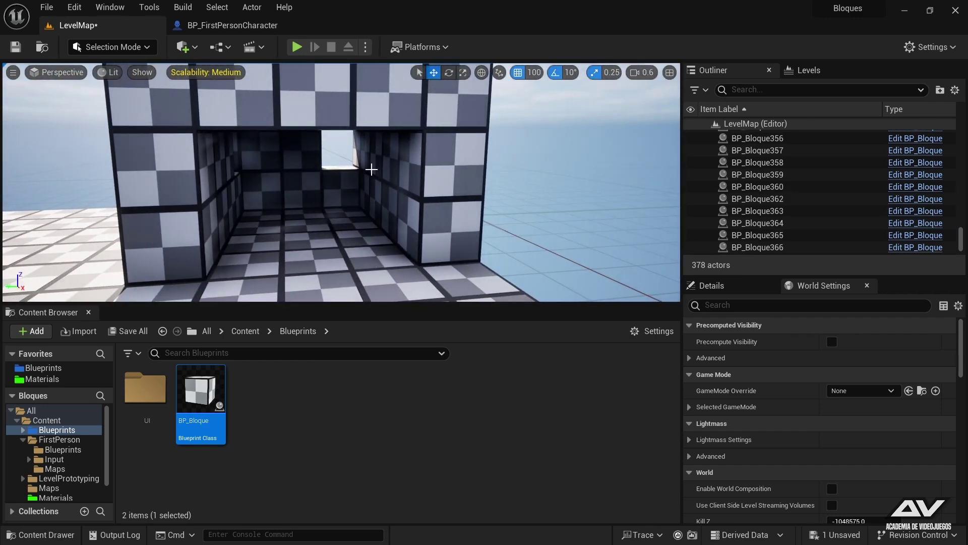
# Step: Stack two copies above two floor blocks at the room's end
pyautogui.click(322, 261)
pyautogui.keyDown('ctrl'); pyautogui.click(346, 253); pyautogui.keyUp('ctrl')
pyautogui.keyDown('alt'); pyautogui.moveTo(376, 223); pyautogui.dragTo(376, 143); pyautogui.keyUp('alt')
pyautogui.moveTo(378, 147); pyautogui.dragTo(378, 146, button='right')
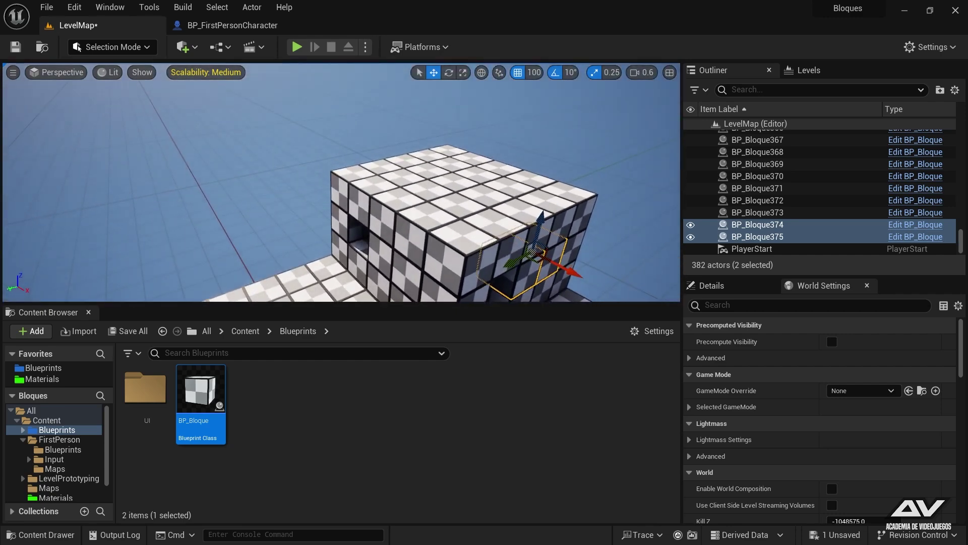
# Step: Duplicate nine top blocks with Ctrl+D and raise them as a 3×3 tier on the roof
pyautogui.keyDown('ctrl'); pyautogui.click(450, 167); pyautogui.keyUp('ctrl')
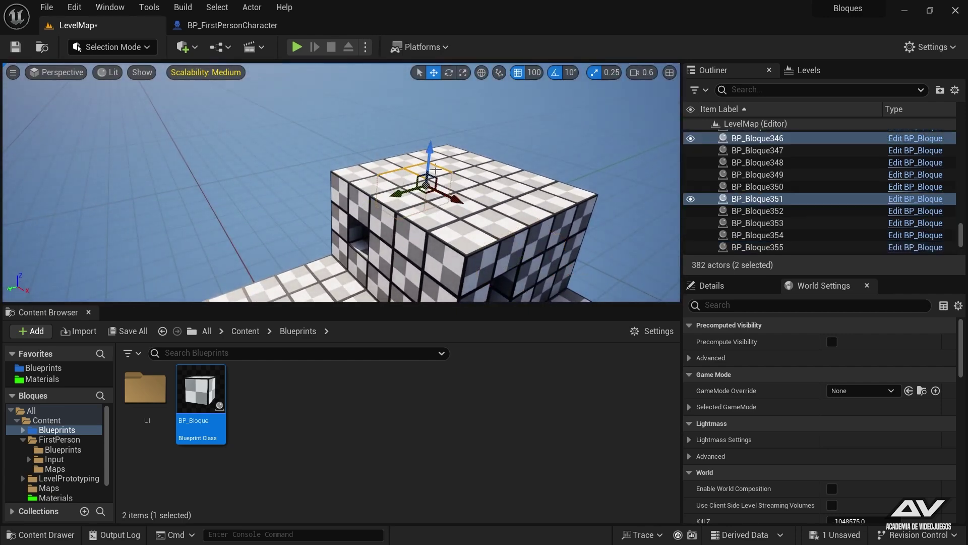
pyautogui.keyDown('ctrl'); pyautogui.click(482, 184); pyautogui.keyUp('ctrl')
pyautogui.keyDown('ctrl'); pyautogui.click(504, 169); pyautogui.keyUp('ctrl')
pyautogui.keyDown('ctrl'); pyautogui.click(485, 187); pyautogui.keyUp('ctrl')
pyautogui.keyDown('ctrl'); pyautogui.click(456, 200); pyautogui.keyUp('ctrl')
pyautogui.keyDown('ctrl'); pyautogui.click(447, 202); pyautogui.keyUp('ctrl')
pyautogui.keyDown('ctrl'); pyautogui.click(452, 199); pyautogui.keyUp('ctrl')
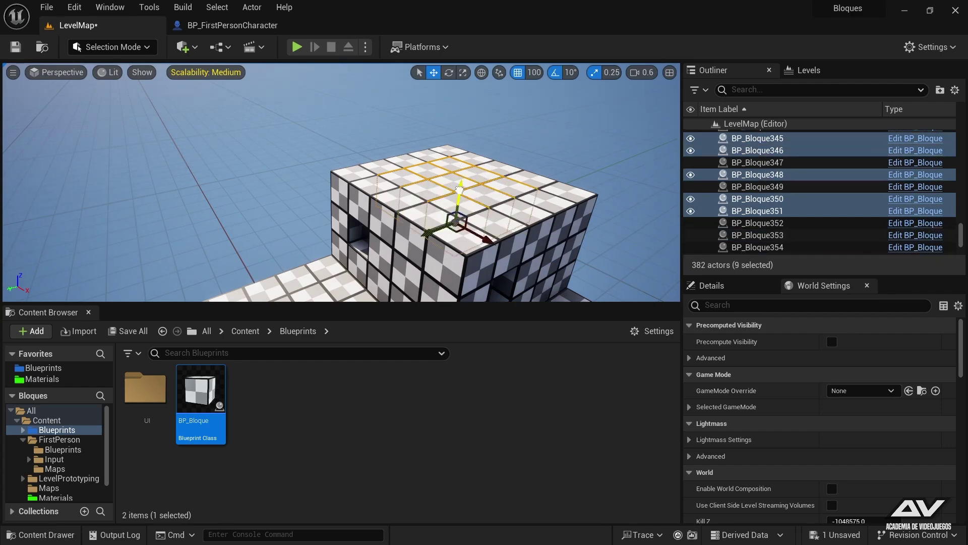
pyautogui.hotkey('ctrl', 'd')
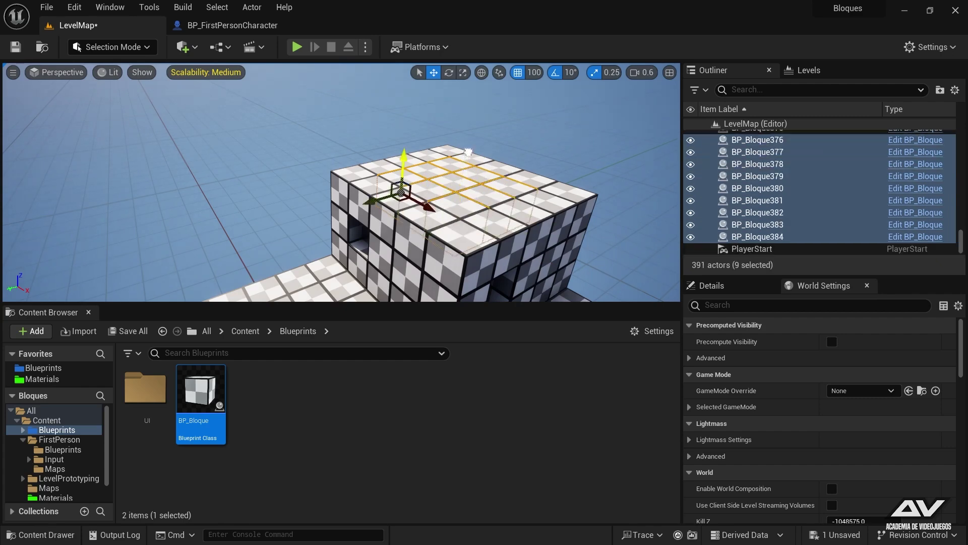
pyautogui.moveTo(406, 150); pyautogui.dragTo(414, 108)
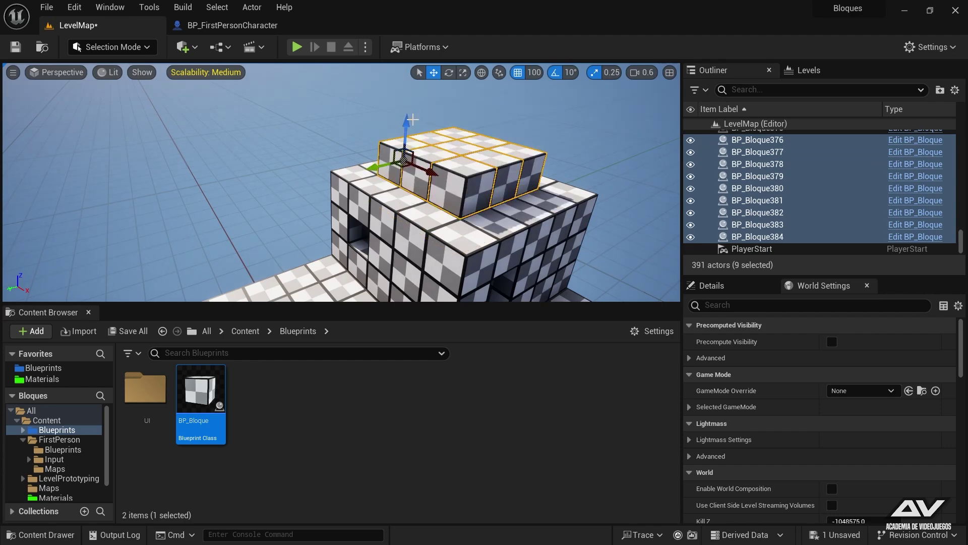
# Step: Copy one top-layer block upward as a single capping cube
pyautogui.click(451, 141)
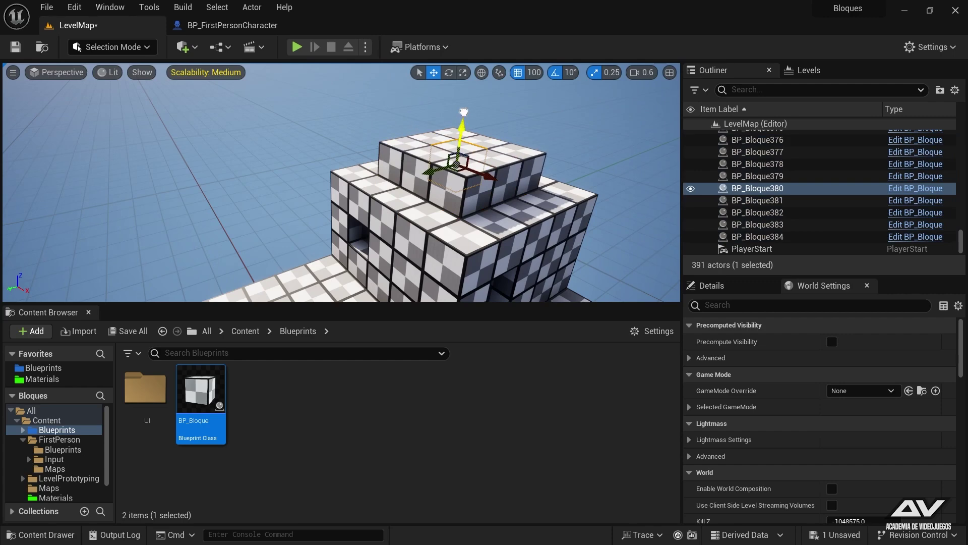
pyautogui.keyDown('alt'); pyautogui.moveTo(464, 112); pyautogui.dragTo(463, 76); pyautogui.keyUp('alt')
pyautogui.moveTo(464, 75)
pyautogui.mouseDown(button='right')
pyautogui.moveTo(453, 81)
pyautogui.moveTo(504, 126)
pyautogui.mouseUp(button='right')
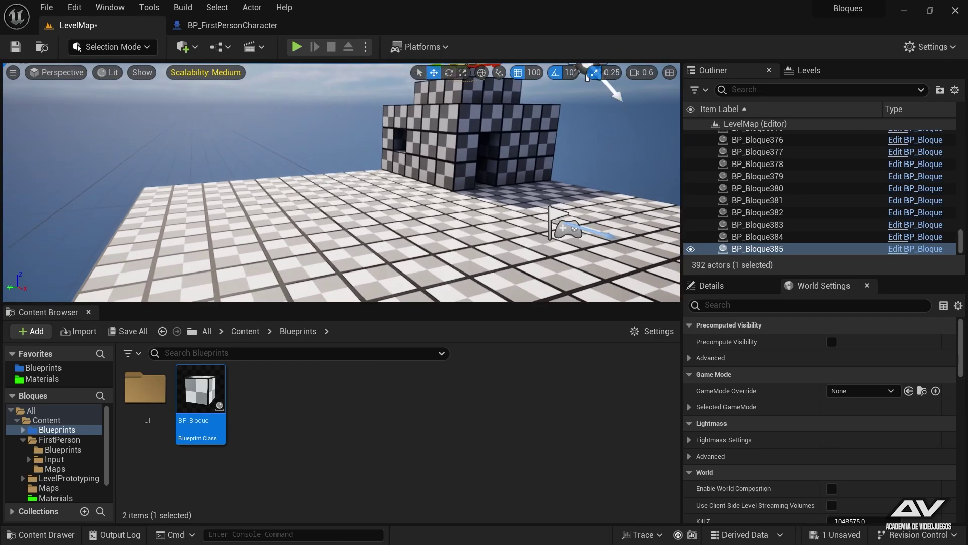
pyautogui.moveTo(505, 126); pyautogui.dragTo(444, 180, button='right')
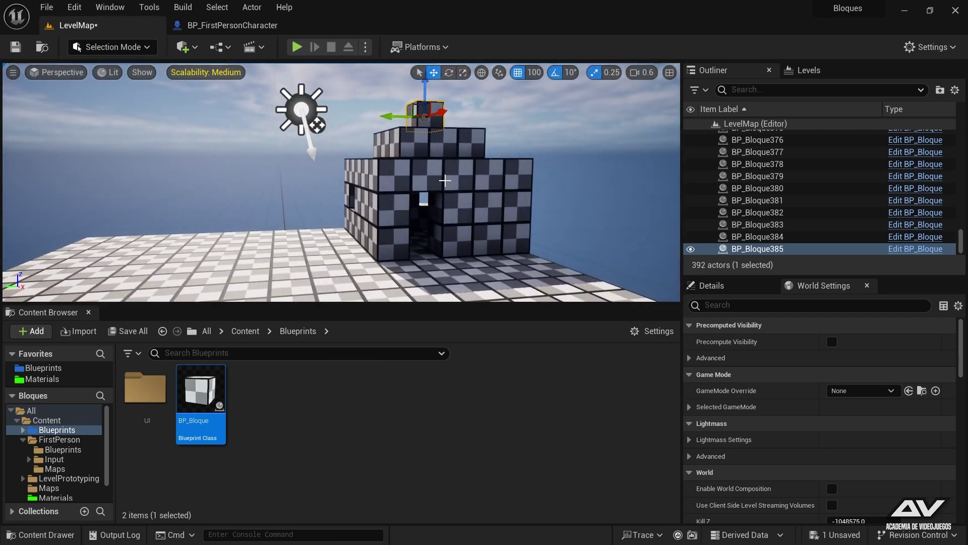
# Step: Undo the stacked top blocks with four Ctrl+Z presses and one Ctrl+Y
pyautogui.hotkey('ctrl', 'z')
pyautogui.hotkey('ctrl', 'z')
pyautogui.hotkey('ctrl', 'z')
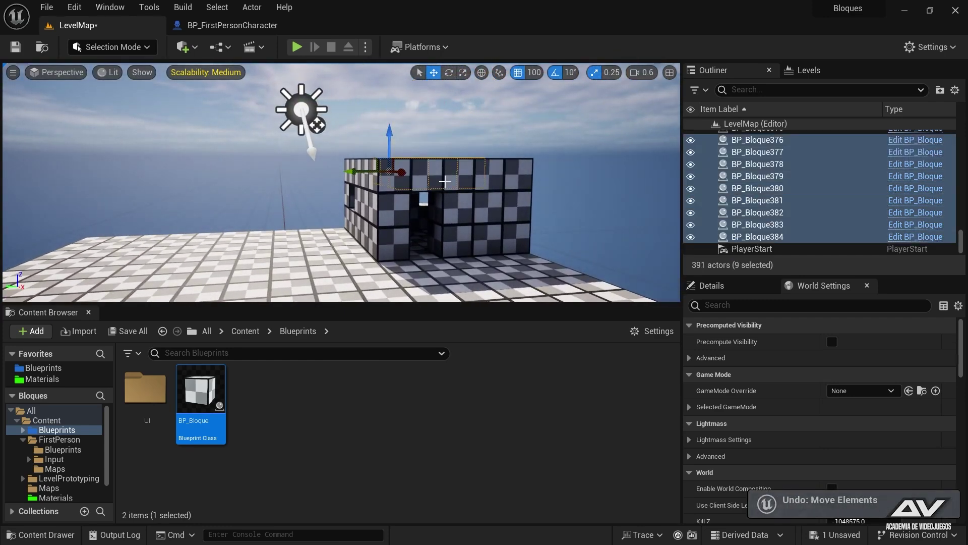
pyautogui.hotkey('ctrl', 'z')
pyautogui.moveTo(442, 190); pyautogui.dragTo(442, 190, button='right')
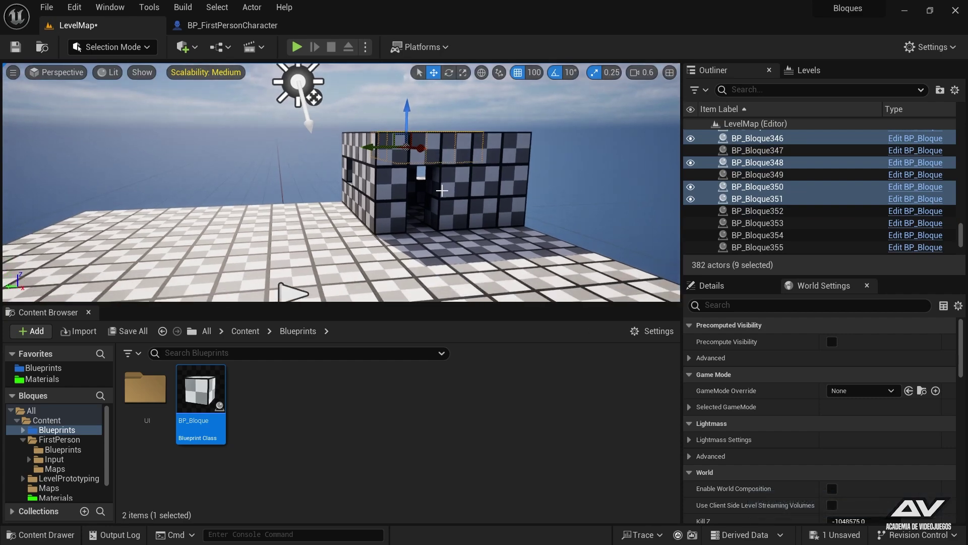
pyautogui.hotkey('ctrl', 'z')
pyautogui.hotkey('ctrl', 'z')
pyautogui.hotkey('ctrl', 'z')
pyautogui.hotkey('ctrl', 'z')
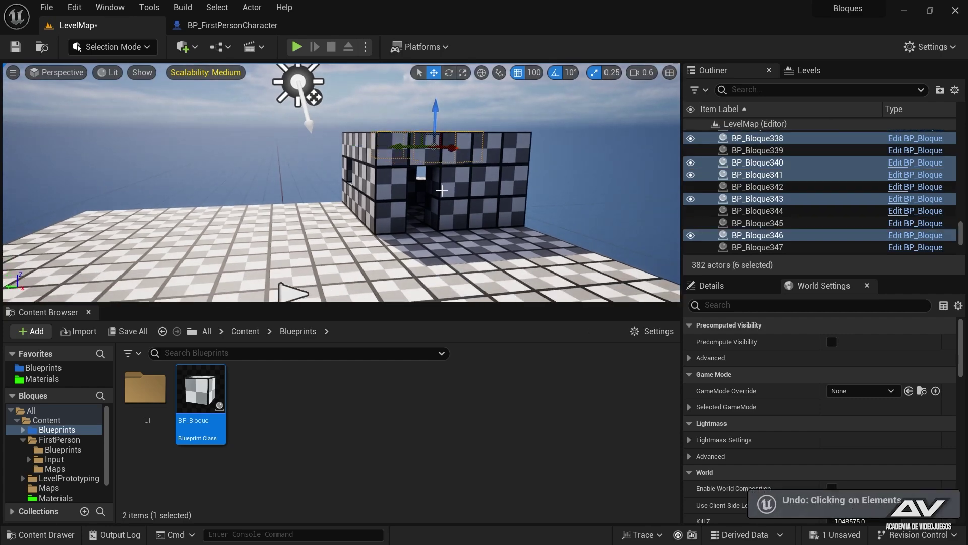
pyautogui.hotkey('ctrl', 'z')
pyautogui.hotkey('ctrl', 'z')
pyautogui.hotkey('ctrl', 'z')
pyautogui.hotkey('ctrl', 'z')
pyautogui.hotkey('ctrl', 'z')
pyautogui.hotkey('ctrl', 'z')
pyautogui.hotkey('ctrl', 'z')
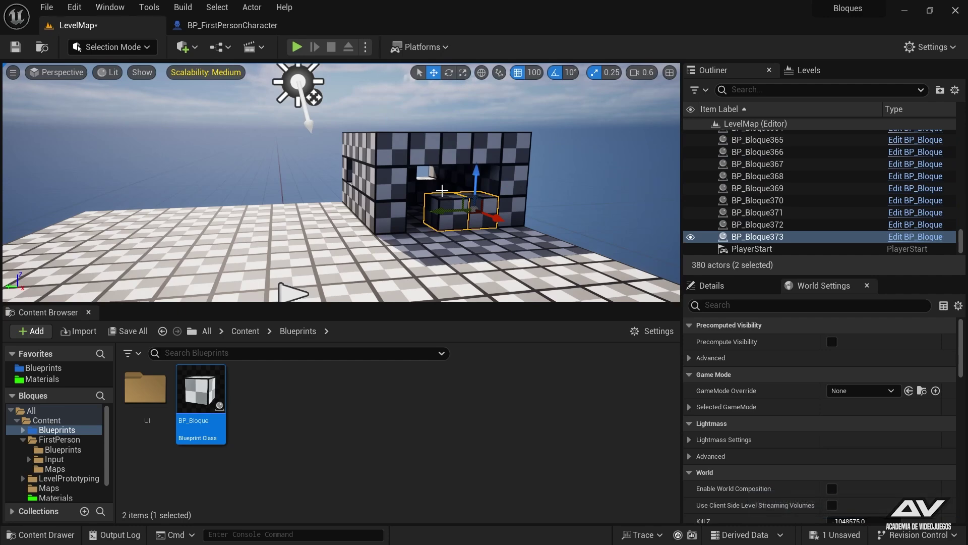
pyautogui.hotkey('ctrl', 'y')
pyautogui.moveTo(454, 193)
pyautogui.mouseDown(button='right')
pyautogui.moveTo(384, 202)
pyautogui.moveTo(434, 232)
pyautogui.moveTo(418, 212)
pyautogui.mouseUp(button='right')
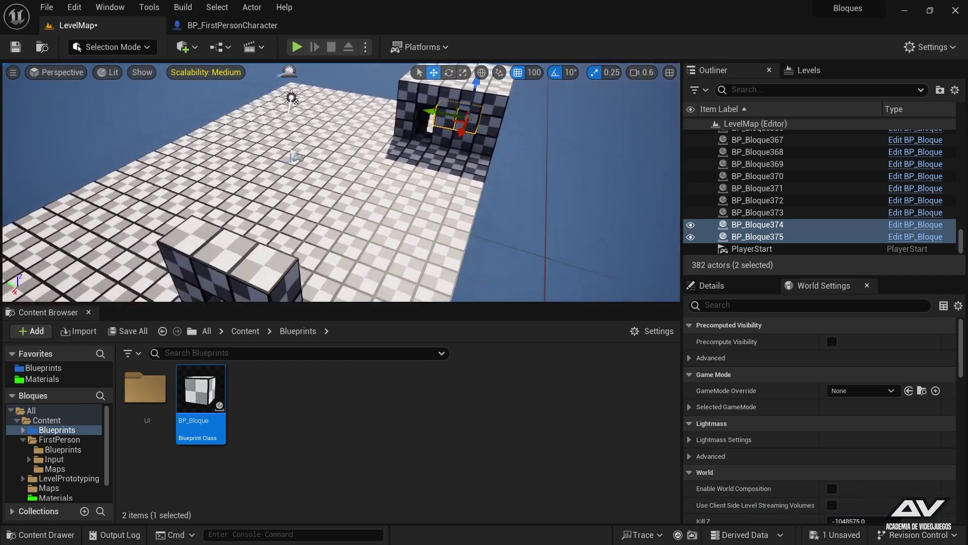
# Step: Select the seven archway wall cubes and slide them left across the floor
pyautogui.click(384, 227)
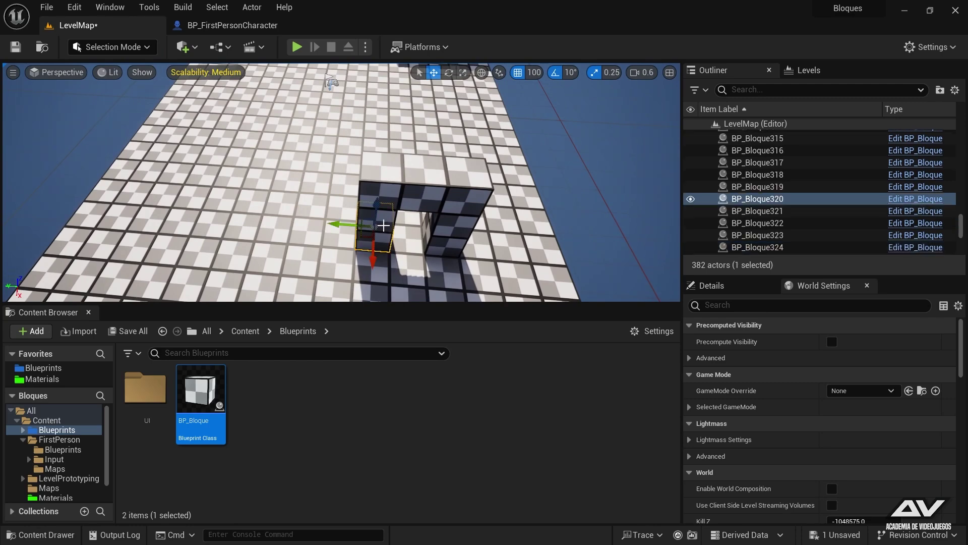
pyautogui.keyDown('ctrl'); pyautogui.click(375, 240); pyautogui.keyUp('ctrl')
pyautogui.keyDown('ctrl'); pyautogui.click(381, 190); pyautogui.keyUp('ctrl')
pyautogui.keyDown('ctrl'); pyautogui.click(423, 191); pyautogui.keyUp('ctrl')
pyautogui.keyDown('ctrl'); pyautogui.click(468, 190); pyautogui.keyUp('ctrl')
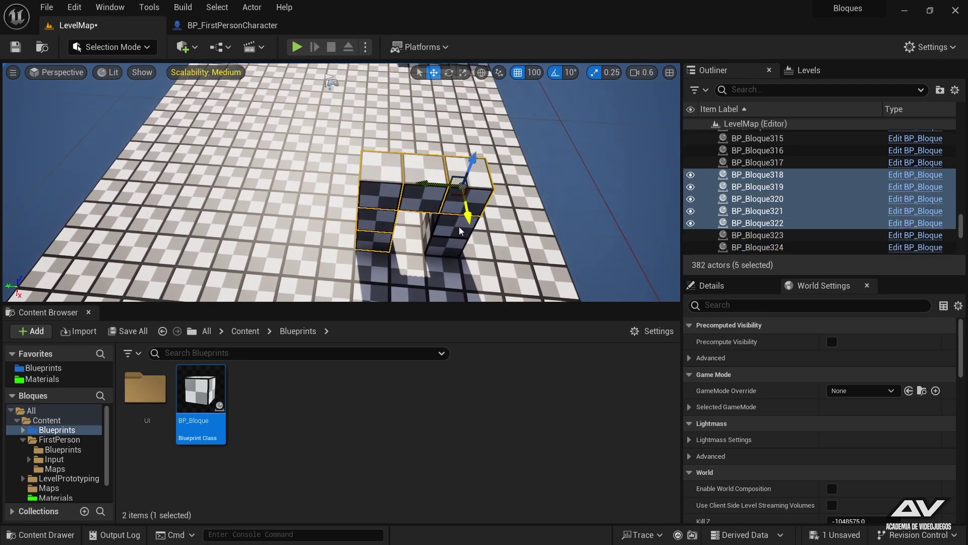
pyautogui.keyDown('ctrl'); pyautogui.click(454, 224); pyautogui.keyUp('ctrl')
pyautogui.keyDown('ctrl'); pyautogui.click(452, 242); pyautogui.keyUp('ctrl')
pyautogui.moveTo(452, 243)
pyautogui.mouseDown()
pyautogui.moveTo(205, 212)
pyautogui.moveTo(192, 225)
pyautogui.moveTo(188, 293)
pyautogui.moveTo(101, 102)
pyautogui.mouseUp()
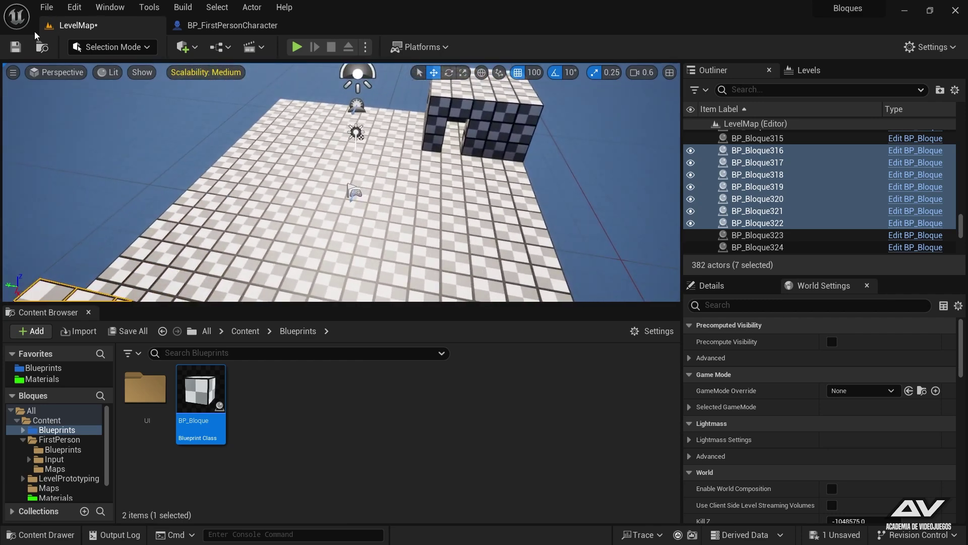
# Step: Save LevelMap, play-test walking into the block corridor, and stop the session
pyautogui.click(11, 49)
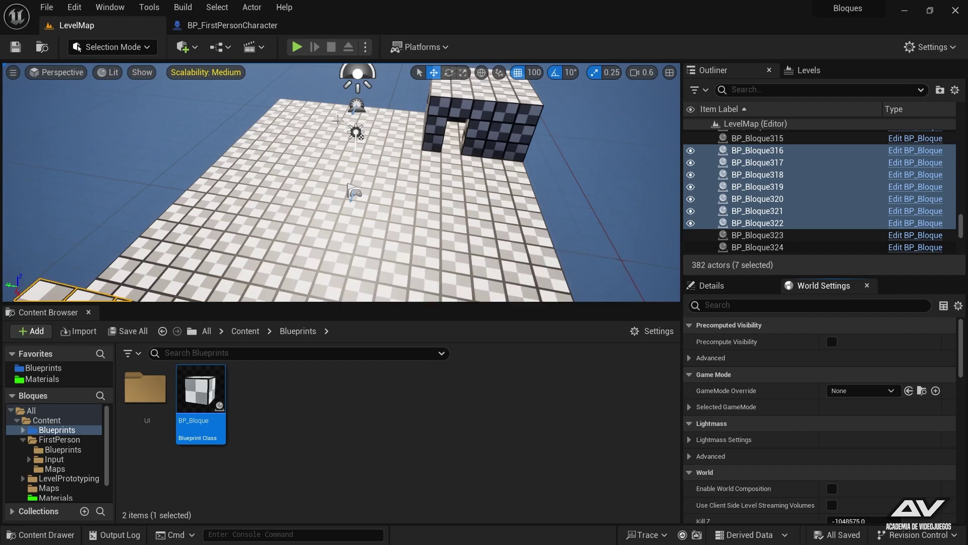
pyautogui.click(298, 47)
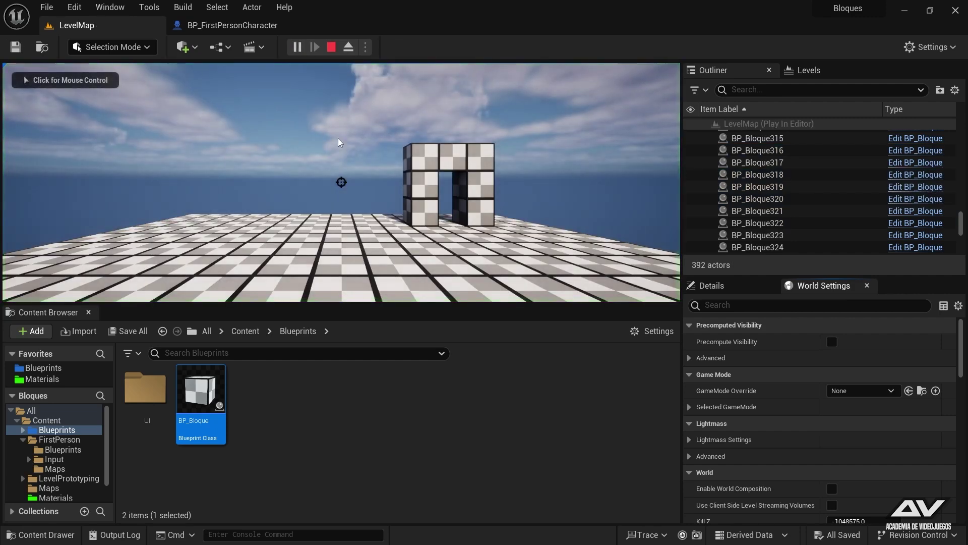
pyautogui.press('w')
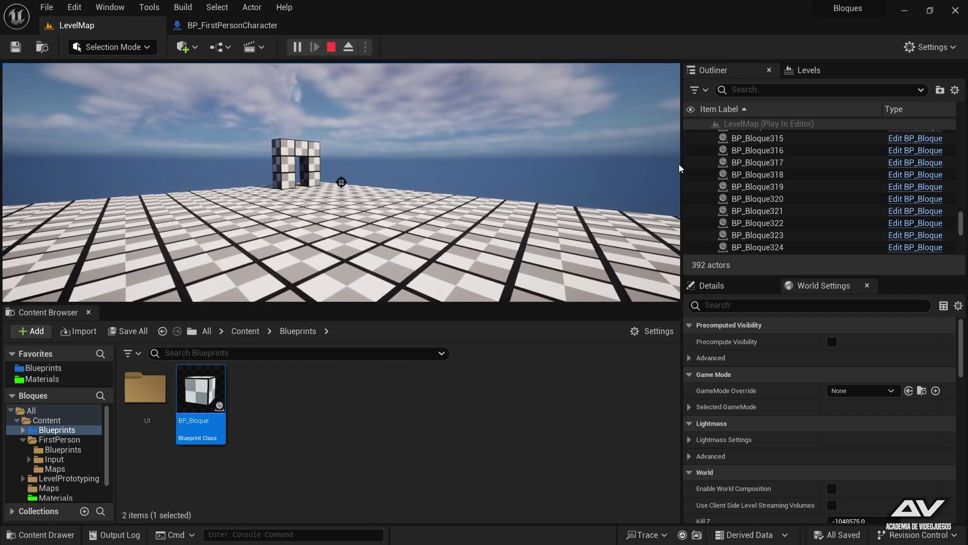
pyautogui.press('Escape')
pyautogui.moveTo(321, 67); pyautogui.dragTo(353, 182, button='right')
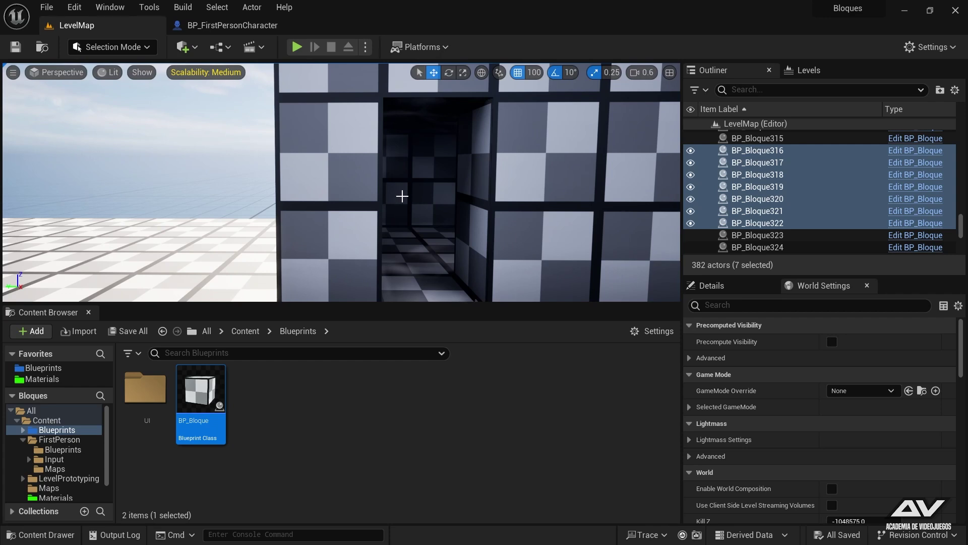
# Step: Browse the Outliner and try searching 'pos' and 'vol', then clear the search
pyautogui.scroll(-5, 821, 192)
pyautogui.scroll(-5, 822, 193)
pyautogui.scroll(-4, 822, 194)
pyautogui.scroll(-5, 822, 193)
pyautogui.scroll(6, 834, 204)
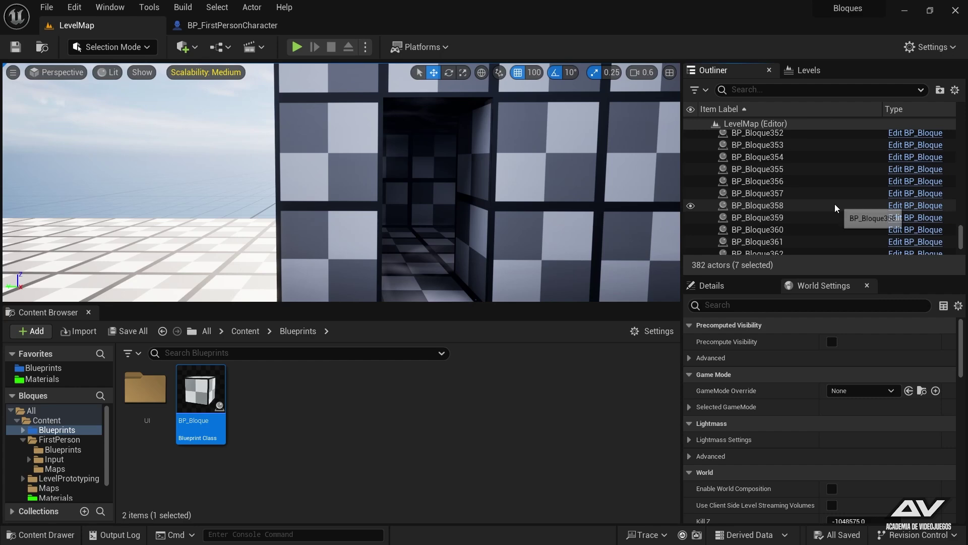
pyautogui.rightClick(835, 204)
pyautogui.click(793, 90)
pyautogui.write('pos')
pyautogui.press('BackSpace')
pyautogui.press('BackSpace')
pyautogui.press('BackSpace')
pyautogui.write('vol')
pyautogui.press('BackSpace')
pyautogui.press('BackSpace')
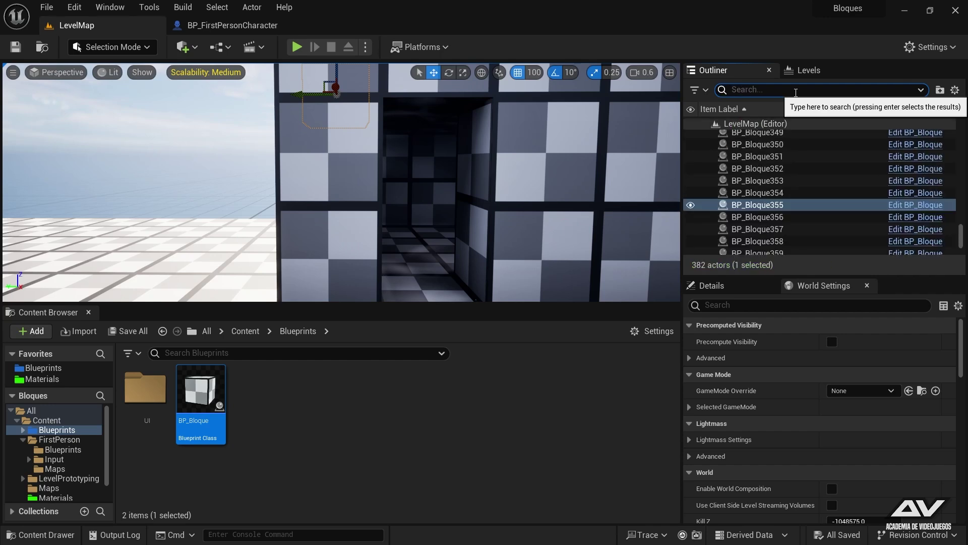
# Step: Collapse the Lighting folder in the Outliner and open the Quick Add menu
pyautogui.moveTo(962, 232); pyautogui.dragTo(964, 124)
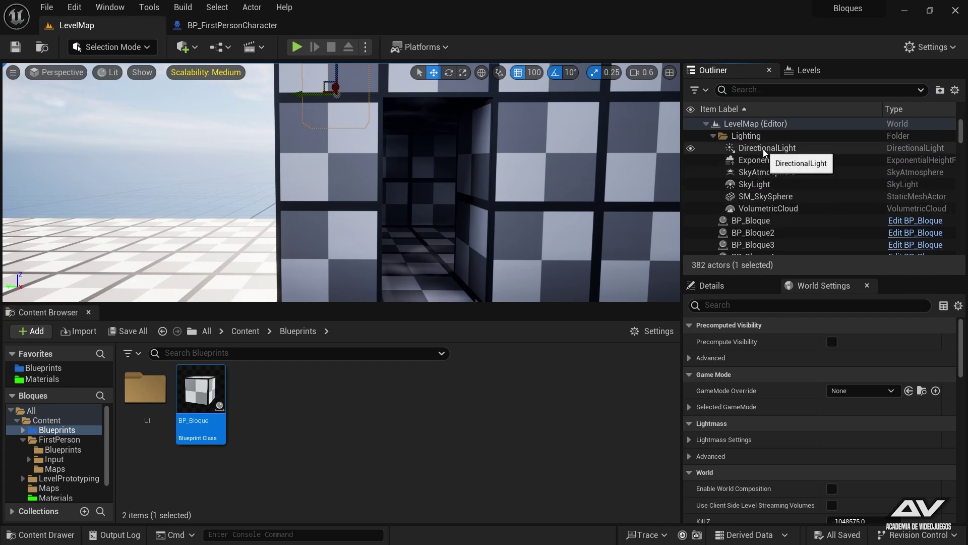
pyautogui.click(713, 135)
pyautogui.click(734, 126)
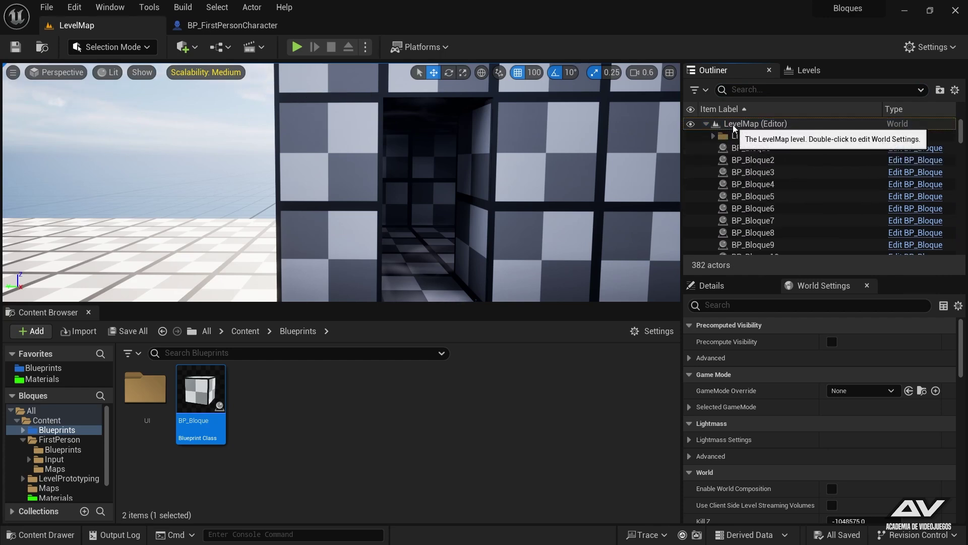
pyautogui.click(192, 49)
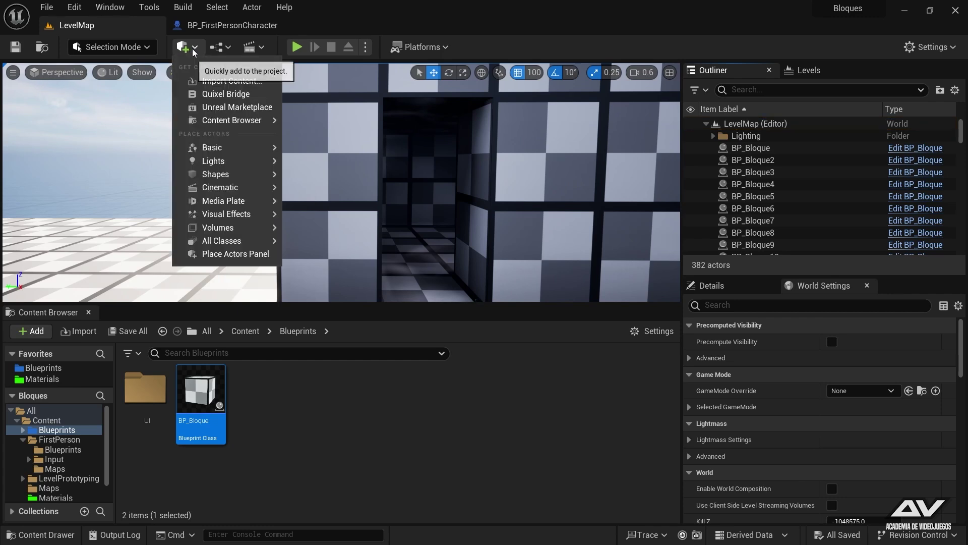
# Step: Place a Post Process Volume from Quick Add's Visual Effects list and show its details
pyautogui.write('p')
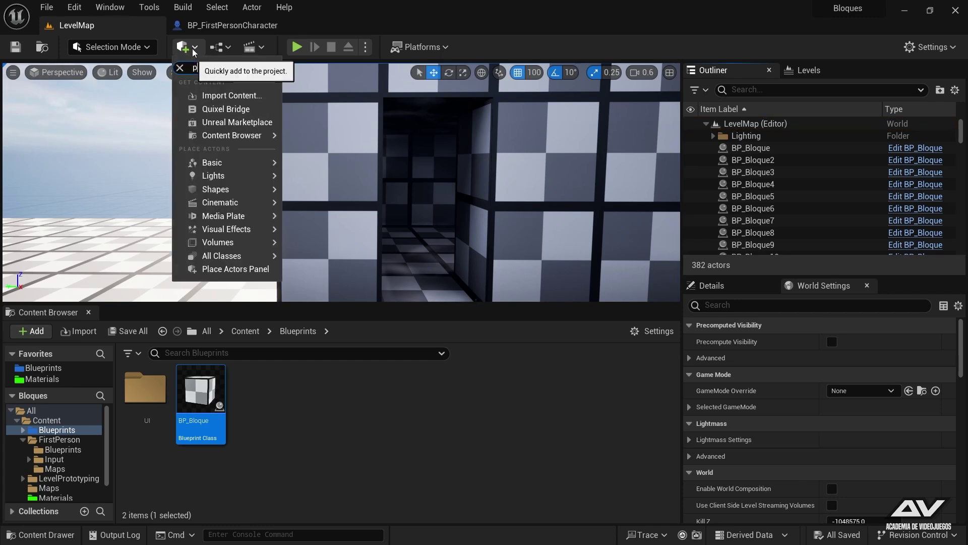
pyautogui.write('ost pro')
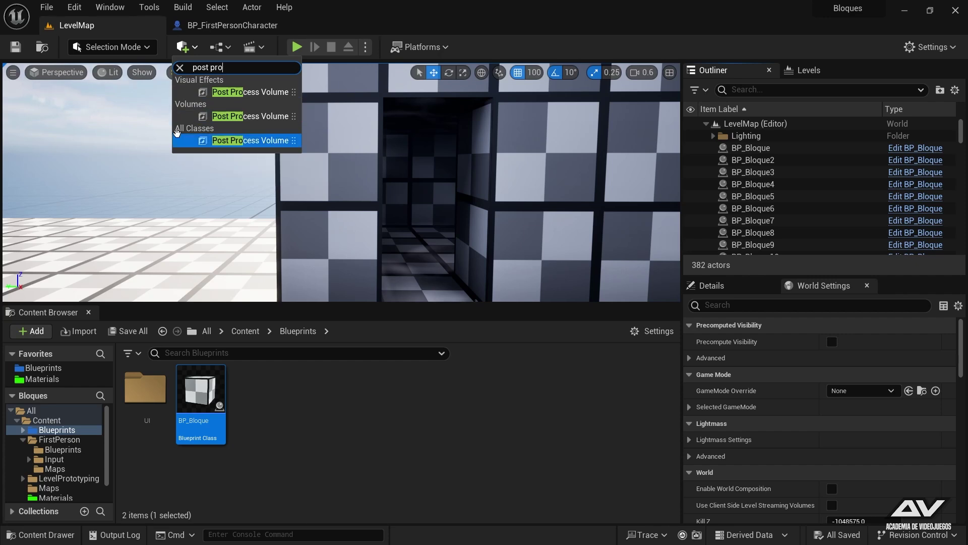
pyautogui.click(184, 47)
pyautogui.click(185, 48)
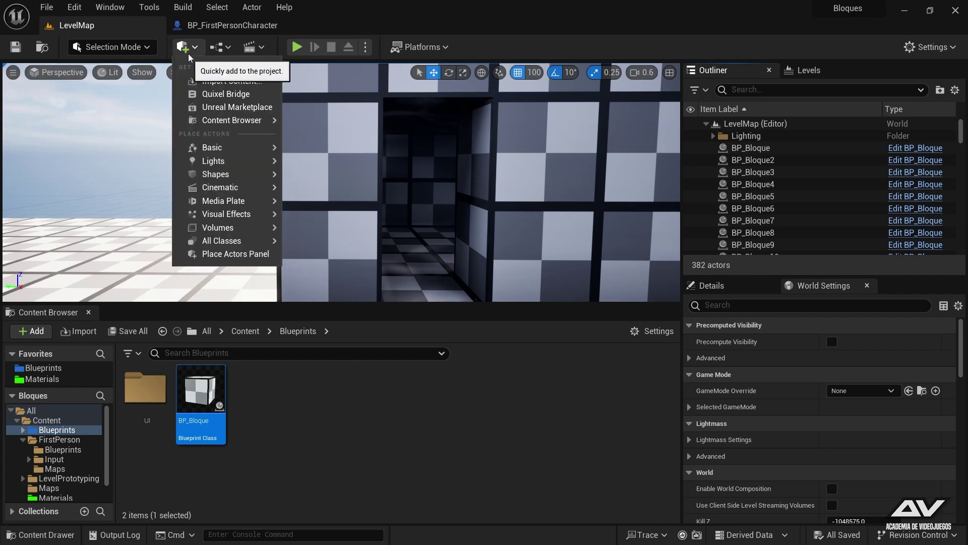
pyautogui.moveTo(243, 220)
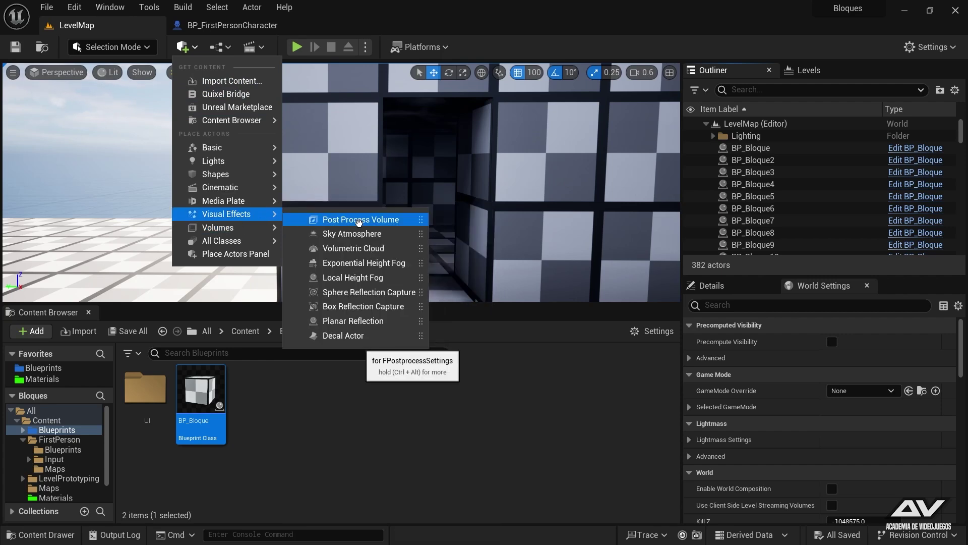
pyautogui.click(359, 221)
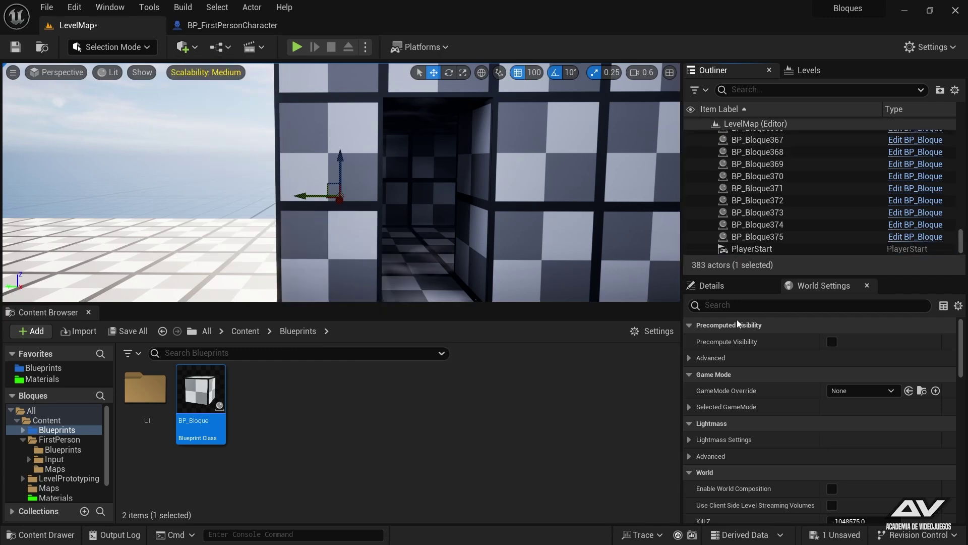
pyautogui.click(724, 286)
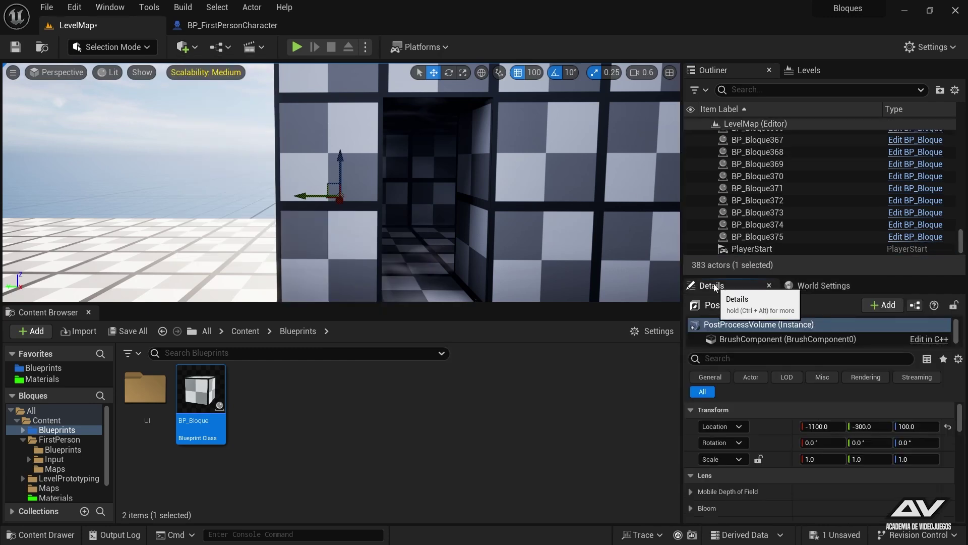
# Step: Reset the PostProcessVolume to the origin, lift it to Z 700, and enlarge the Details panel
pyautogui.click(948, 426)
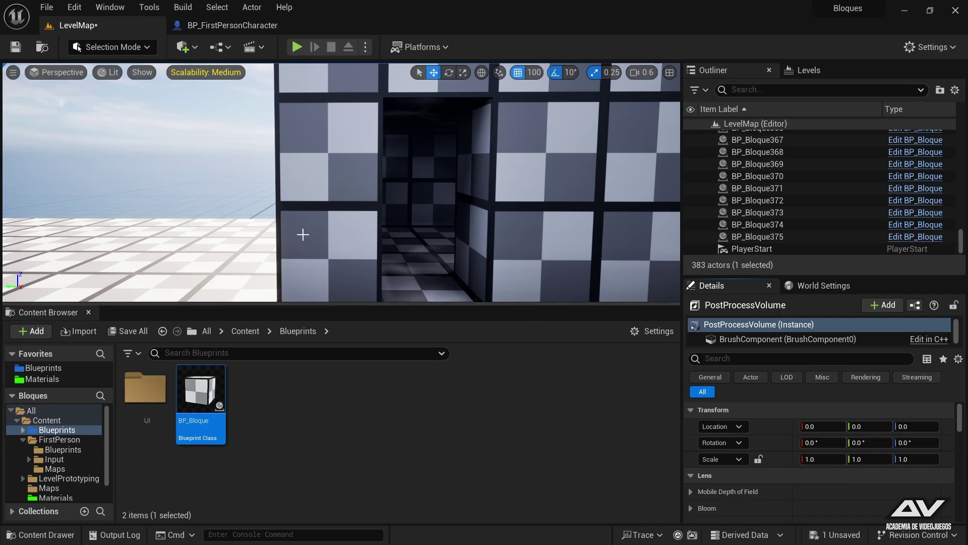
pyautogui.moveTo(404, 272); pyautogui.dragTo(405, 282, button='right')
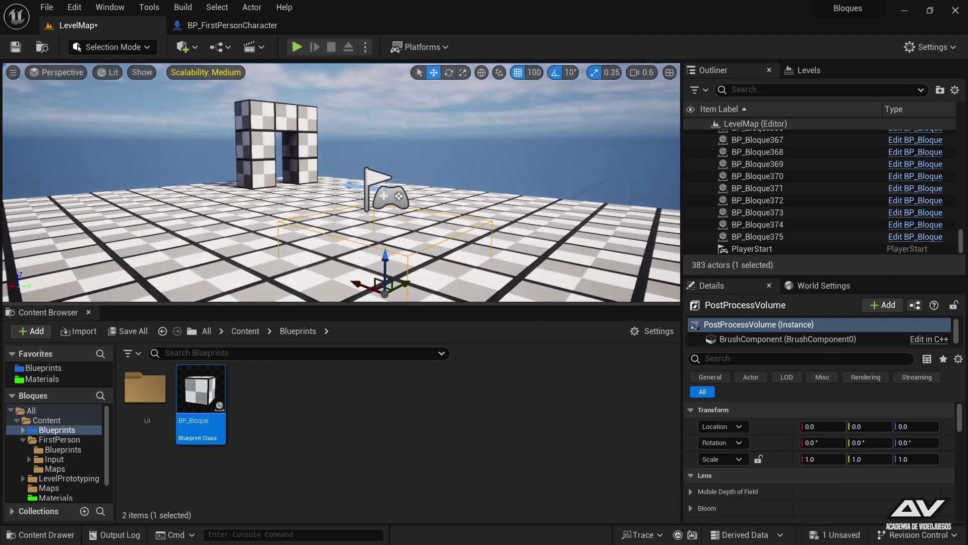
pyautogui.press('f')
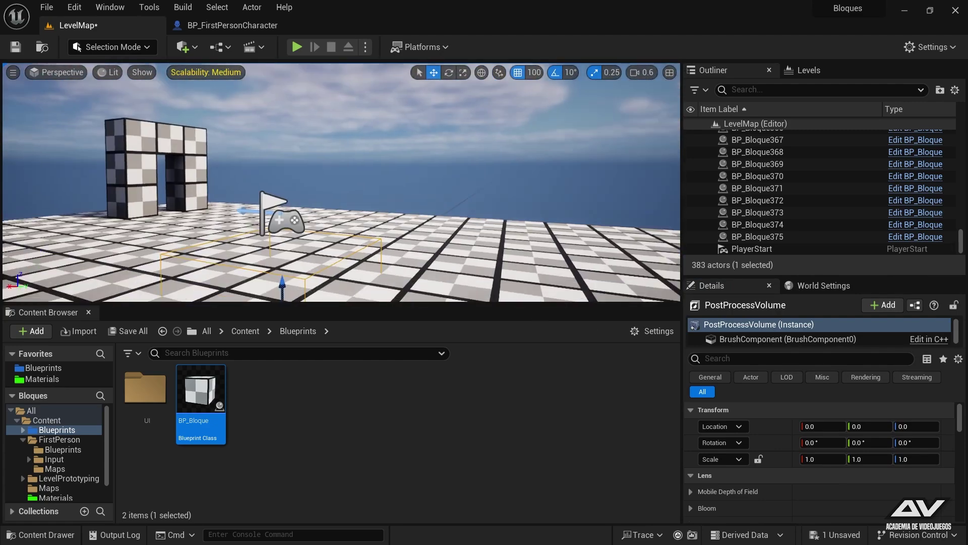
pyautogui.keyDown('alt'); pyautogui.moveTo(360, 242); pyautogui.dragTo(359, 201); pyautogui.keyUp('alt')
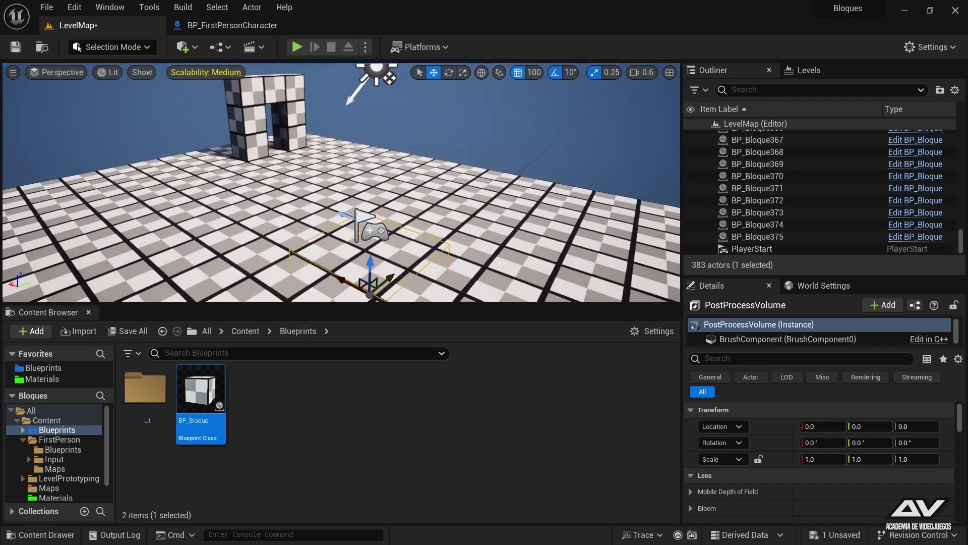
pyautogui.keyDown('alt'); pyautogui.moveTo(387, 252); pyautogui.dragTo(368, 90); pyautogui.keyUp('alt')
pyautogui.press('f')
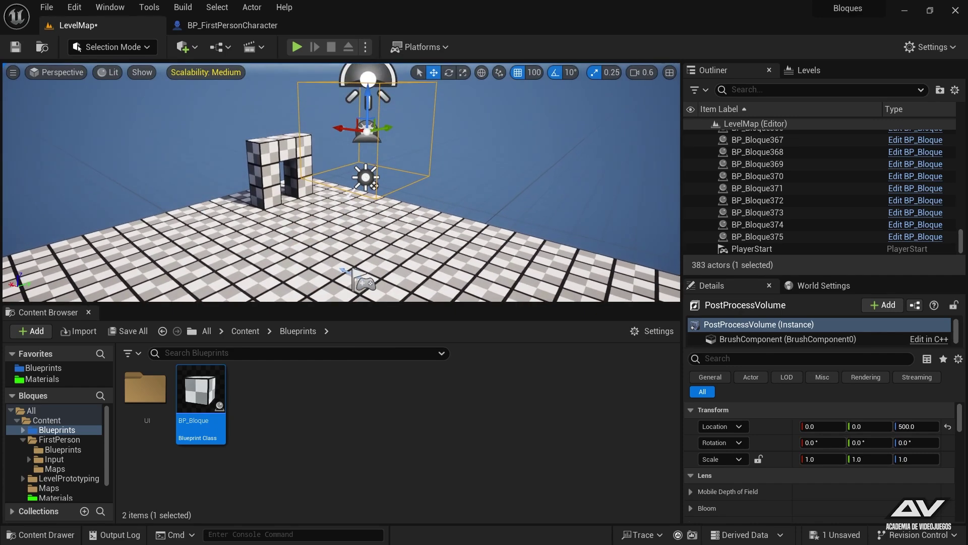
pyautogui.moveTo(369, 193); pyautogui.dragTo(326, 126)
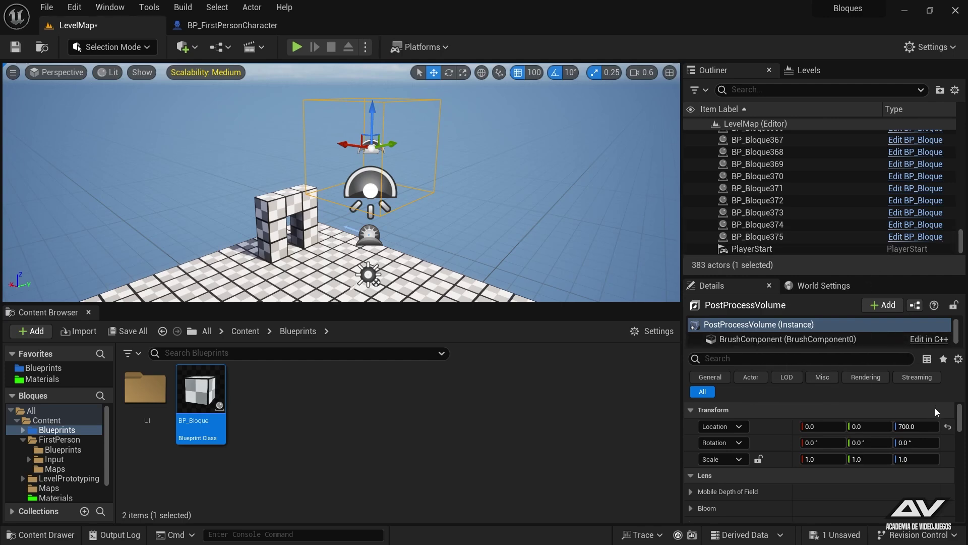
pyautogui.moveTo(845, 276); pyautogui.dragTo(841, 196)
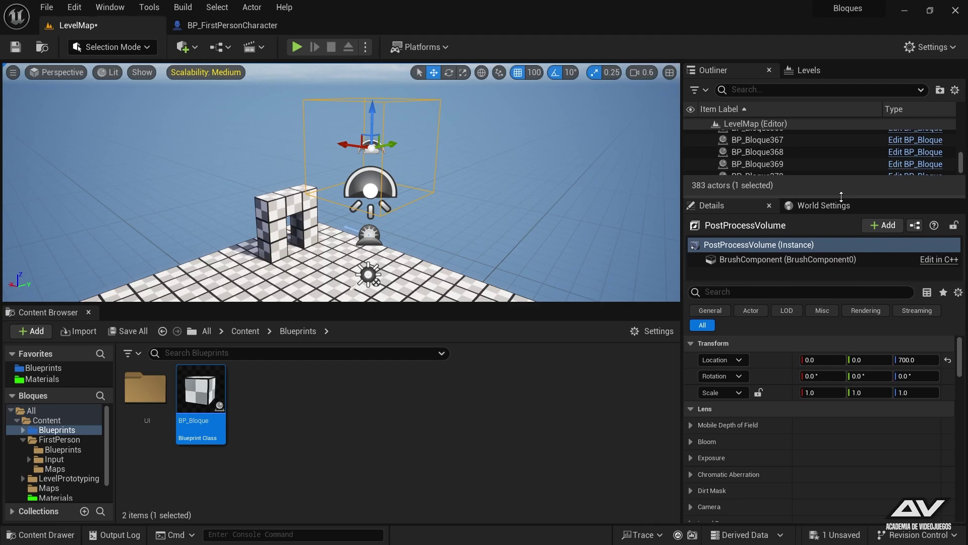
pyautogui.moveTo(958, 361); pyautogui.dragTo(948, 463)
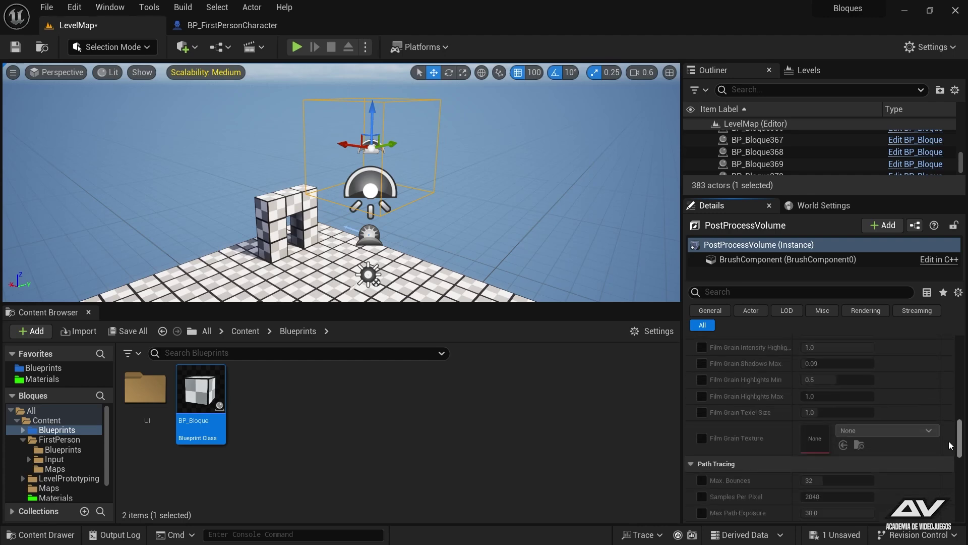
pyautogui.moveTo(948, 462); pyautogui.dragTo(947, 459)
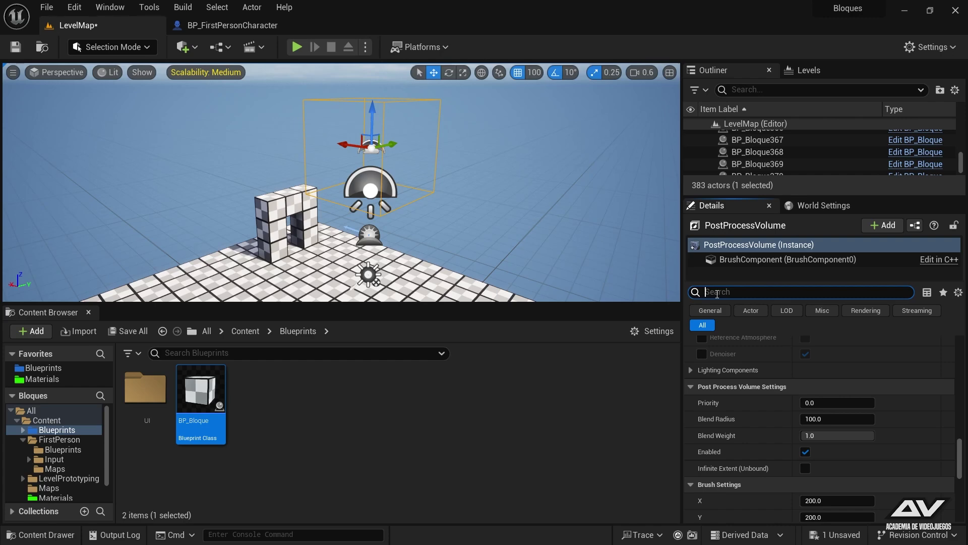
# Step: Turn on Infinite Extent (Unbound) in the PostProcessVolume's Post Process Volume Settings
pyautogui.write('extent')
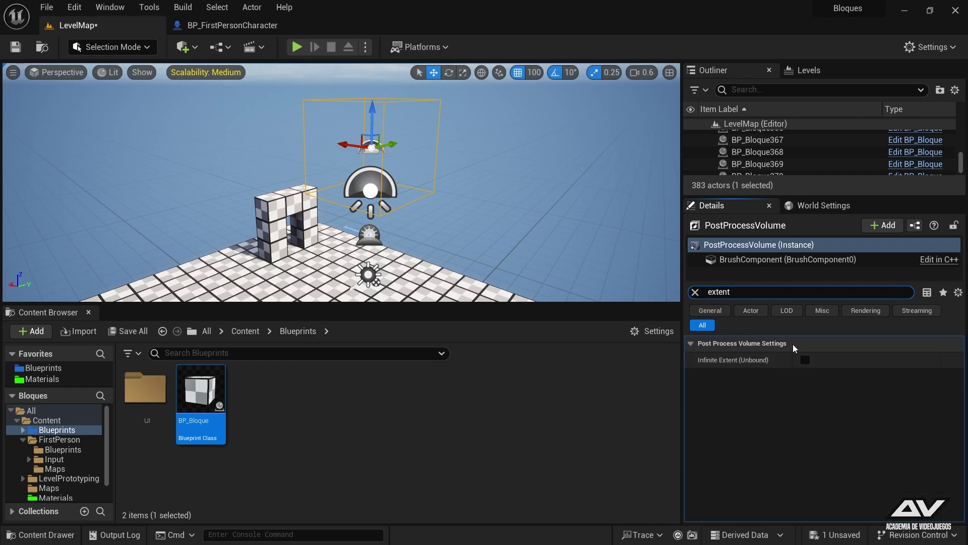
pyautogui.click(696, 292)
pyautogui.moveTo(961, 374); pyautogui.dragTo(961, 482)
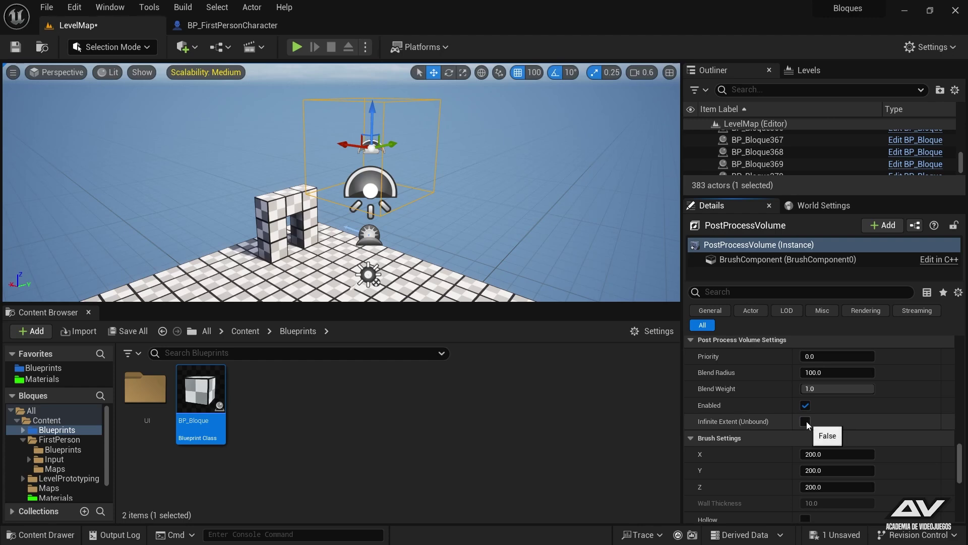
pyautogui.click(806, 421)
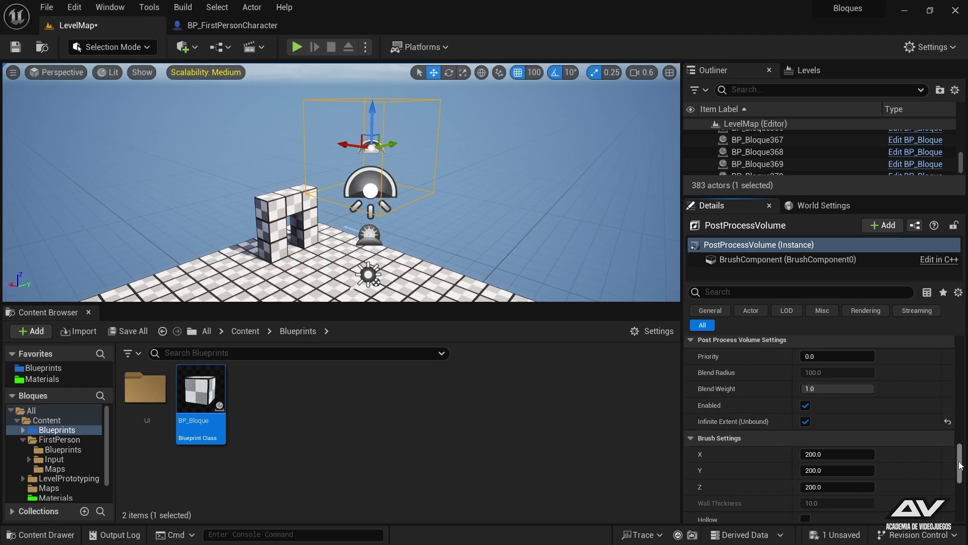
pyautogui.moveTo(960, 464); pyautogui.dragTo(948, 366)
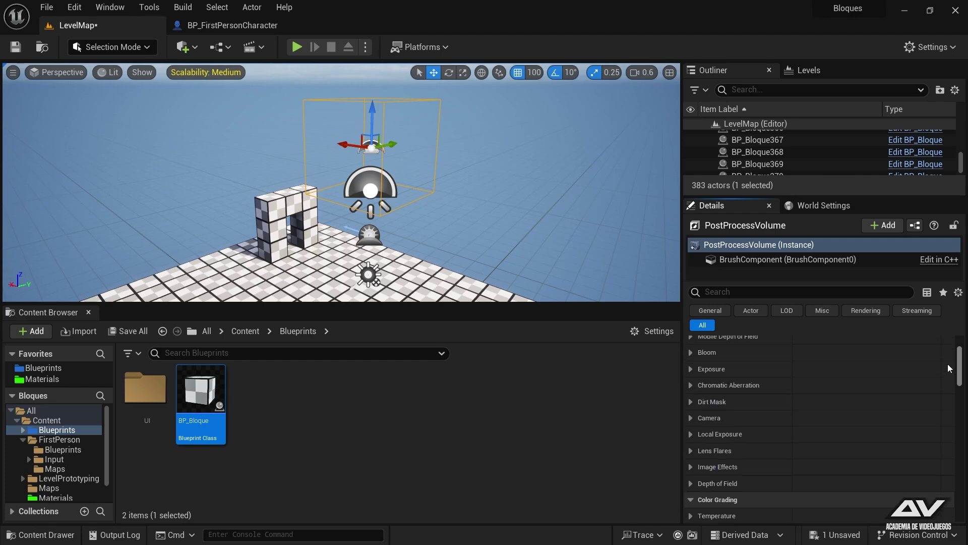
# Step: Override the volume's Exposure Metering Mode and set it to Manual
pyautogui.click(691, 389)
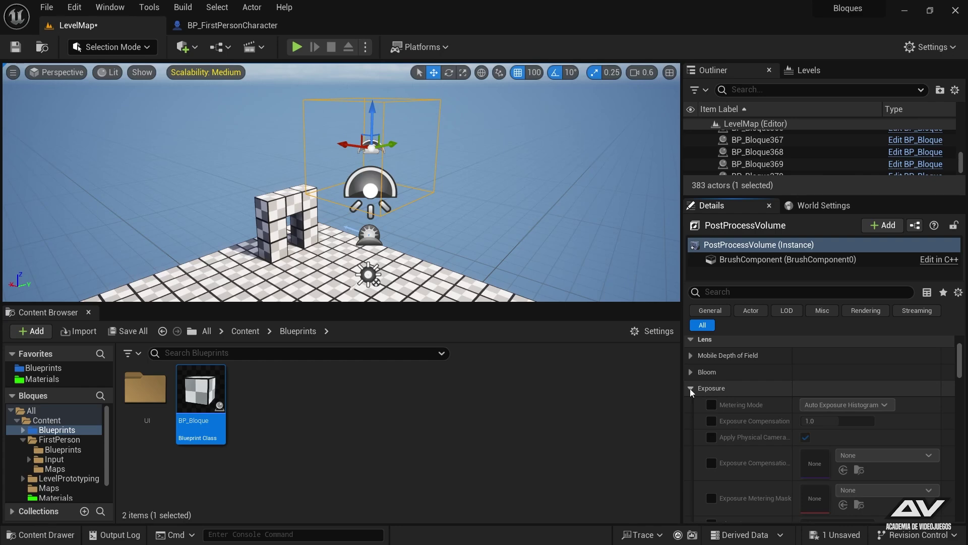
pyautogui.click(711, 404)
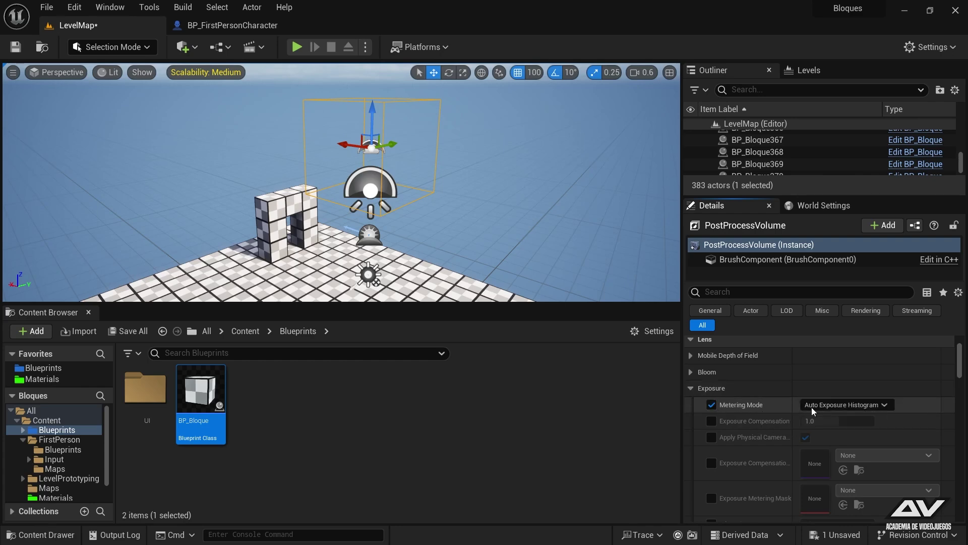
pyautogui.click(848, 404)
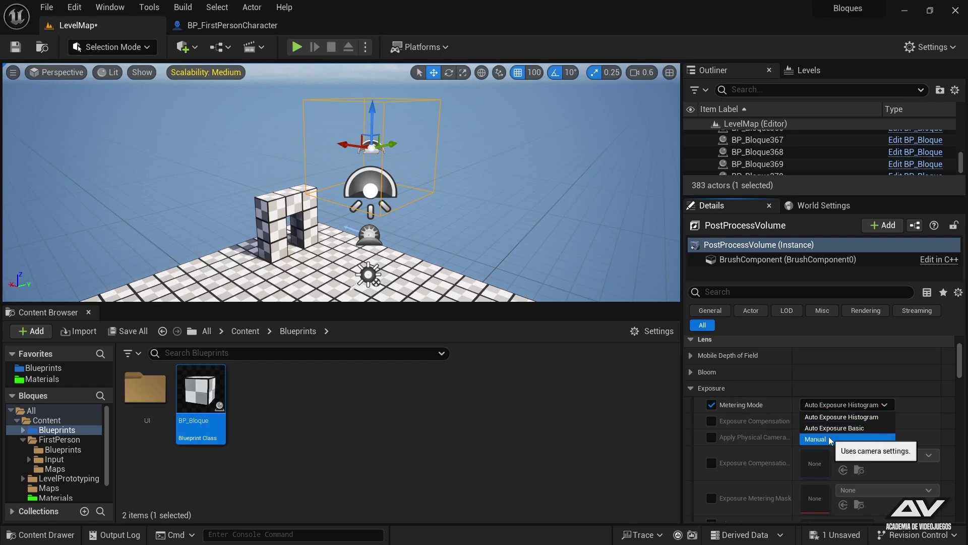
pyautogui.click(831, 440)
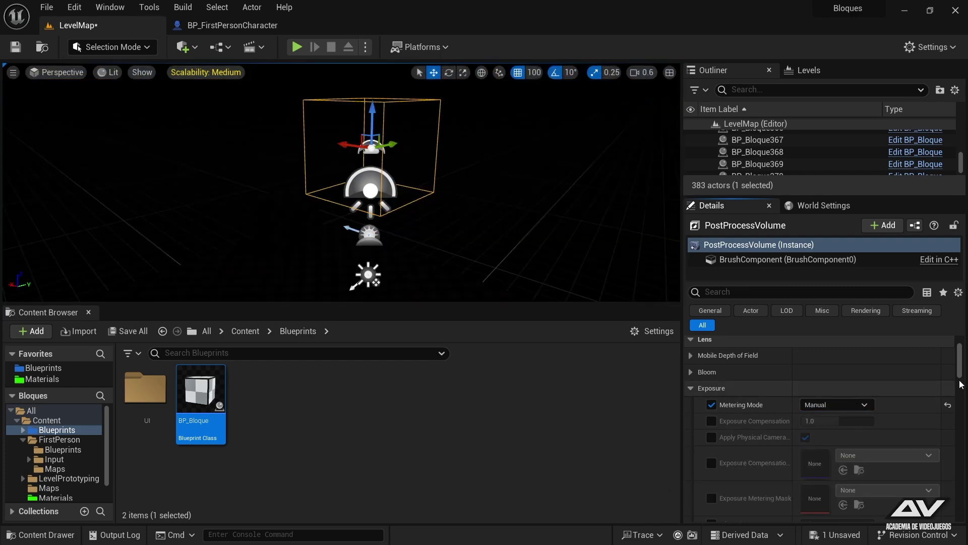
# Step: Override Exposure Compensation and raise it to about 11.8
pyautogui.moveTo(961, 367); pyautogui.dragTo(961, 382)
pyautogui.scroll(1, 710, 379)
pyautogui.scroll(1, 710, 379)
pyautogui.scroll(1, 710, 385)
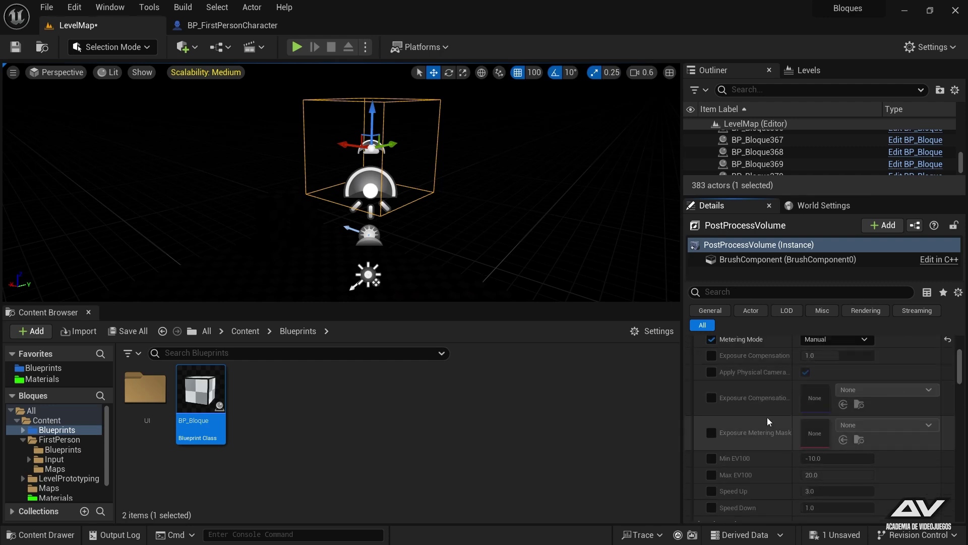
pyautogui.click(711, 355)
pyautogui.moveTo(827, 355)
pyautogui.mouseDown()
pyautogui.moveTo(866, 355)
pyautogui.moveTo(841, 355)
pyautogui.mouseUp()
pyautogui.moveTo(353, 202); pyautogui.dragTo(302, 151, button='right')
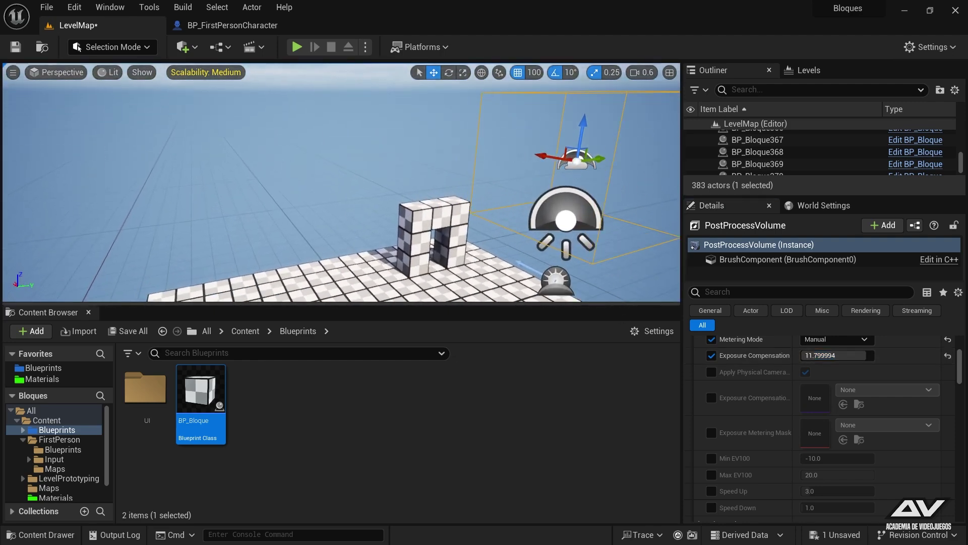
pyautogui.moveTo(341, 181)
pyautogui.mouseDown(button='right')
pyautogui.moveTo(341, 151)
pyautogui.moveTo(341, 166)
pyautogui.moveTo(303, 177)
pyautogui.moveTo(328, 179)
pyautogui.mouseUp(button='right')
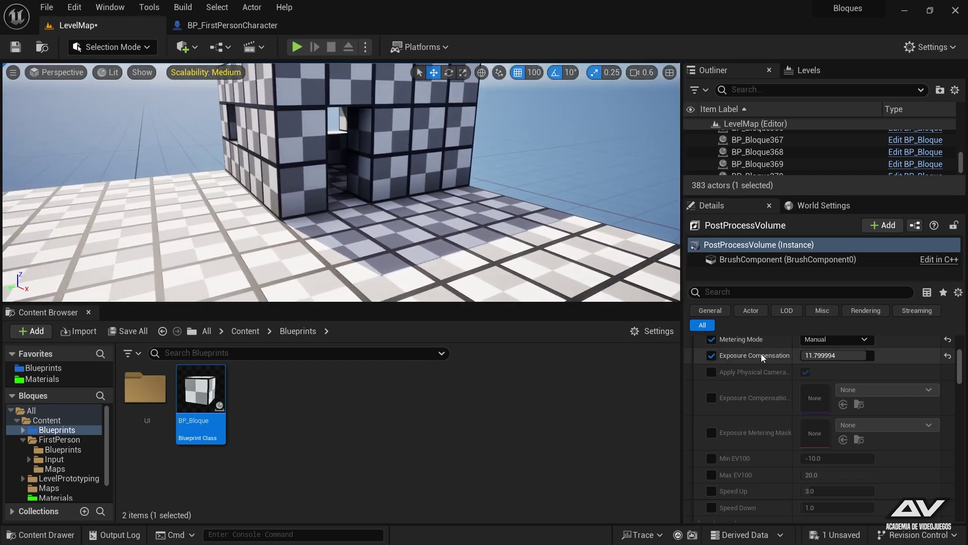
# Step: Set Exposure Compensation to exactly 12.0, then fly the camera through the checkered block building
pyautogui.click(822, 354)
pyautogui.write('12')
pyautogui.press('Return')
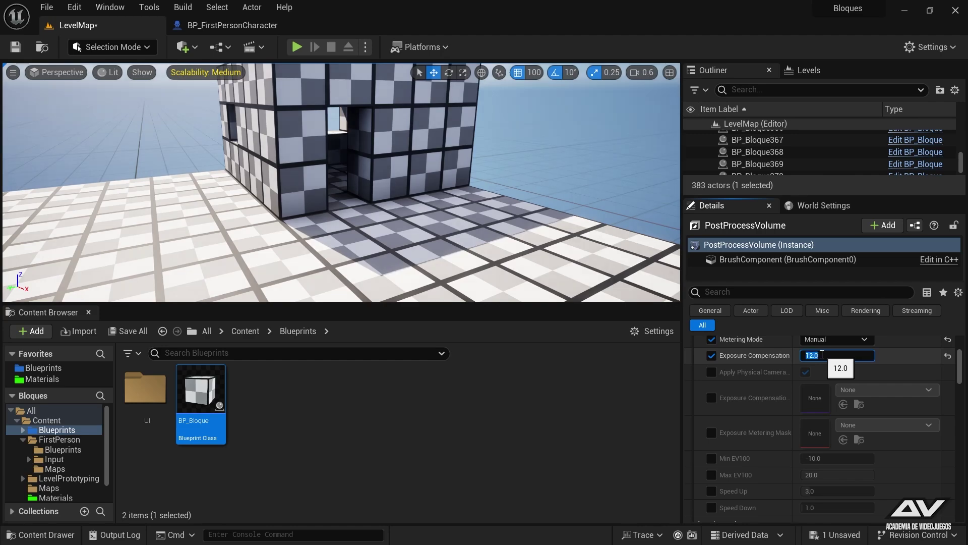
pyautogui.moveTo(341, 181); pyautogui.dragTo(282, 183, button='right')
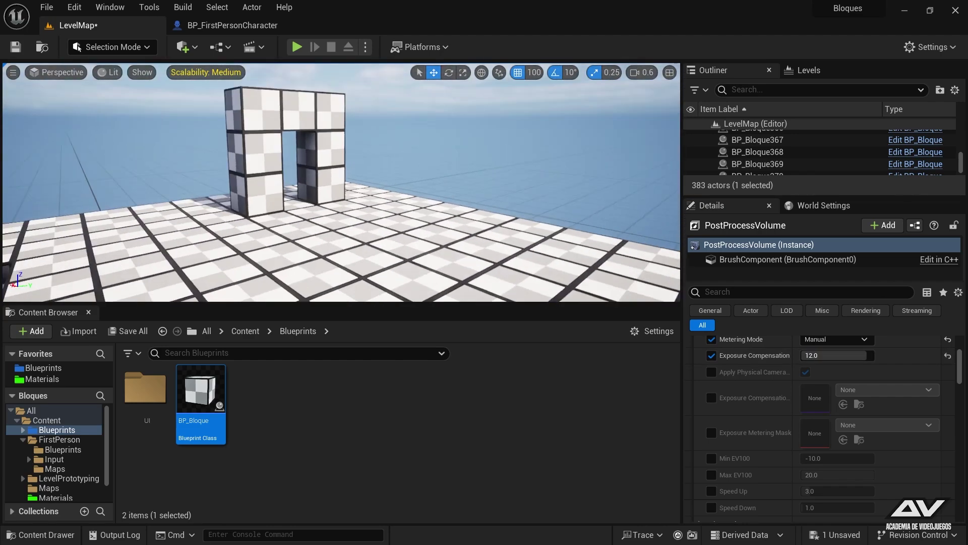
pyautogui.moveTo(341, 182); pyautogui.dragTo(282, 183, button='right')
pyautogui.moveTo(341, 182); pyautogui.dragTo(341, 183, button='right')
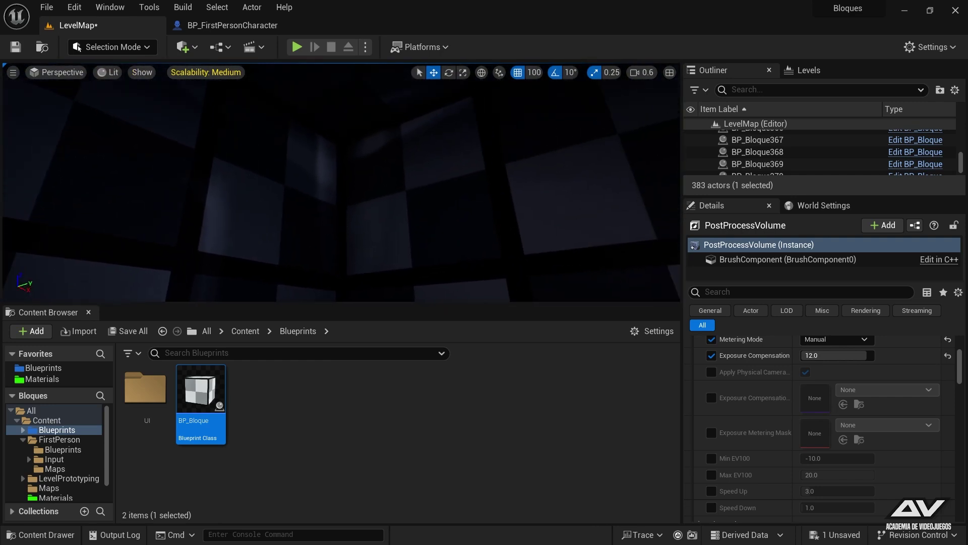
pyautogui.moveTo(341, 182); pyautogui.dragTo(341, 182, button='right')
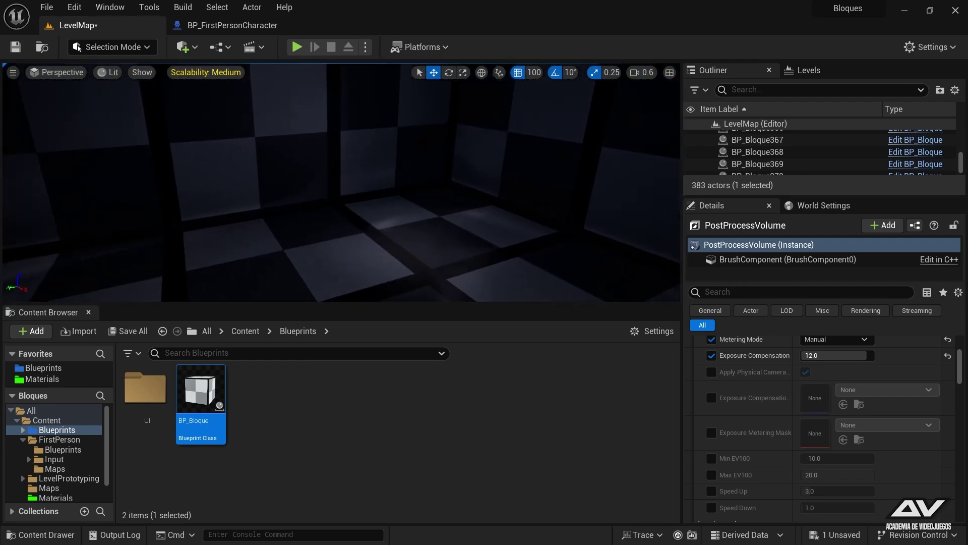
pyautogui.moveTo(341, 182); pyautogui.dragTo(370, 105, button='right')
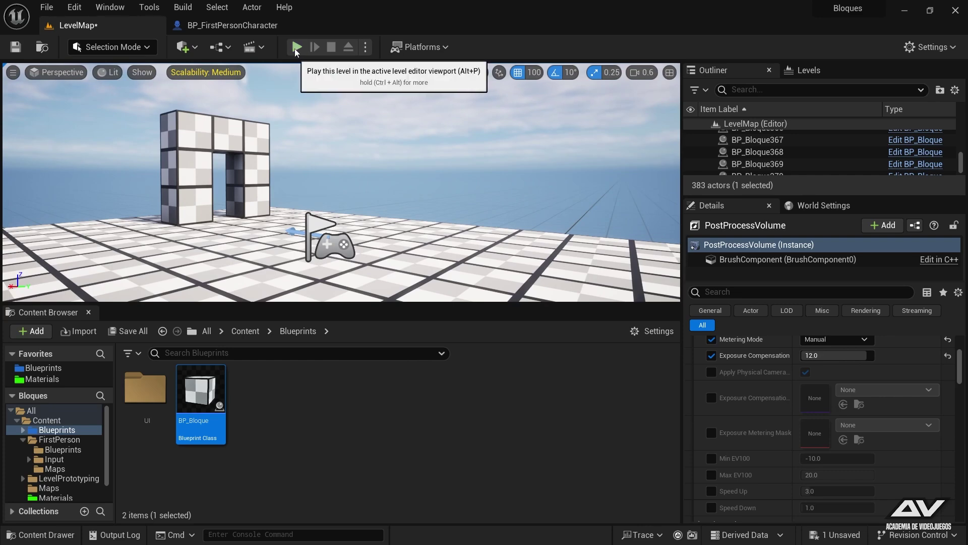
pyautogui.moveTo(341, 182); pyautogui.dragTo(384, 187, button='right')
# Step: Playtest LevelMap by walking the player through the block tunnel and back, then stop the session
pyautogui.moveTo(347, 157); pyautogui.dragTo(347, 157, button='right')
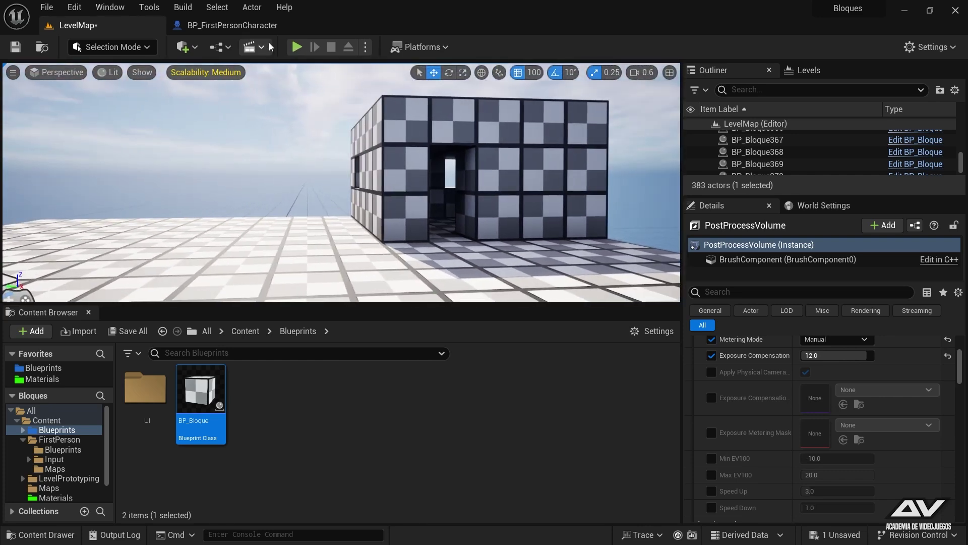
pyautogui.click(297, 47)
pyautogui.click(295, 143)
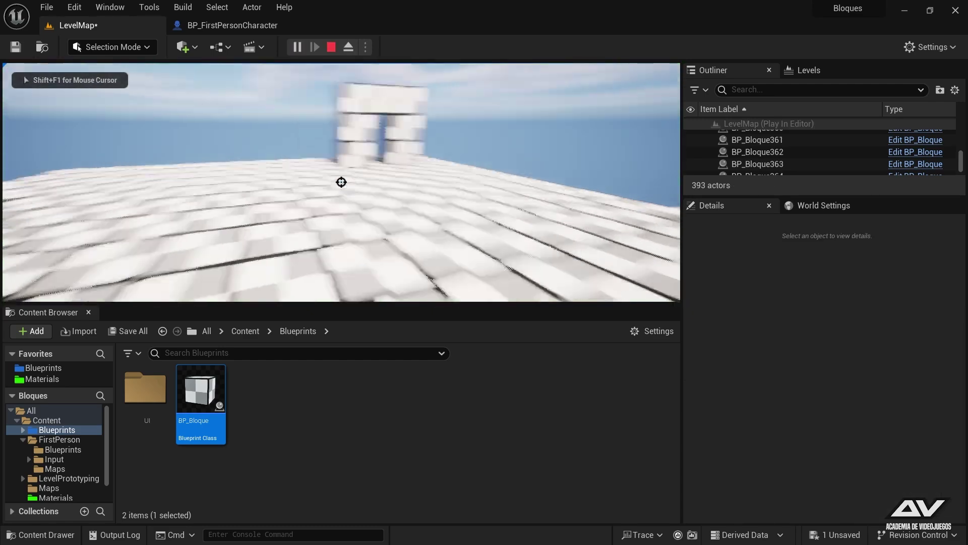
pyautogui.press('w')
pyautogui.press('w')
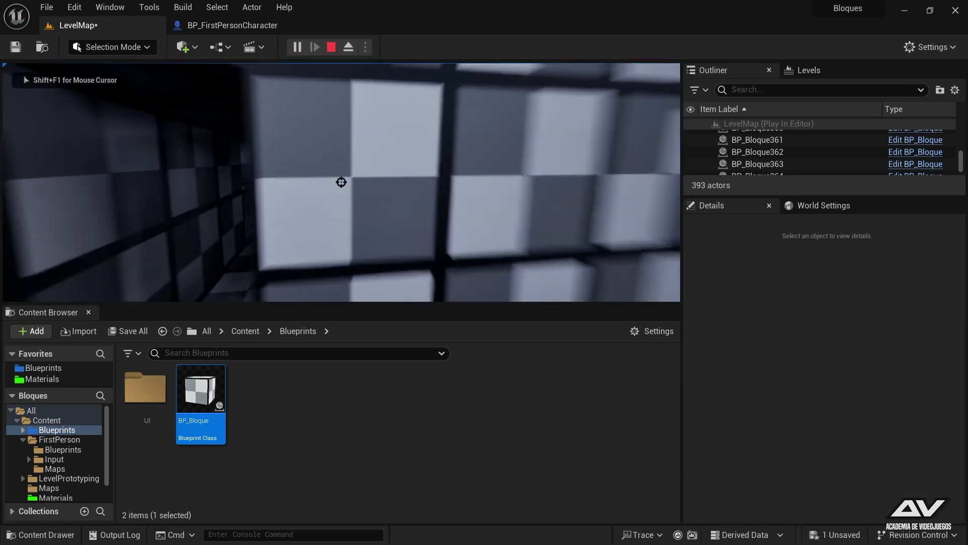
pyautogui.press('w')
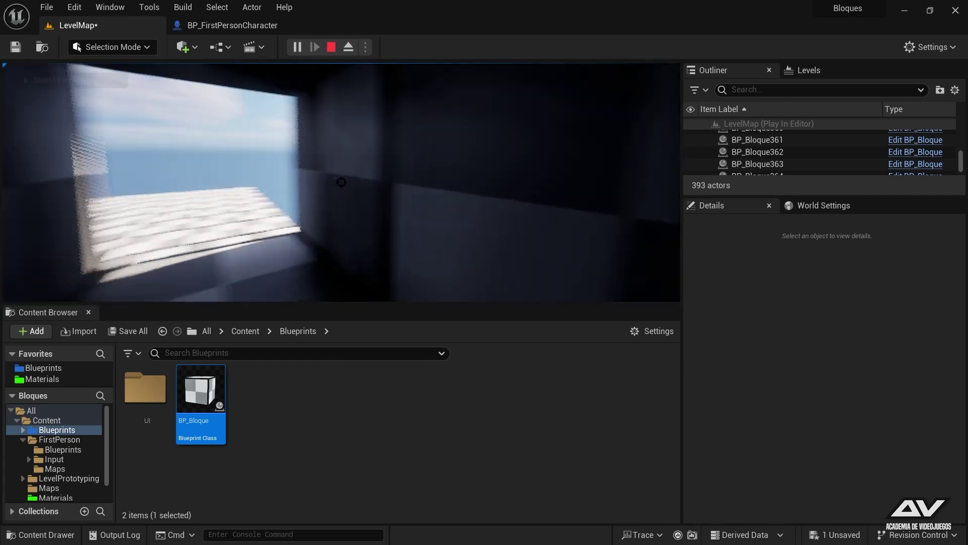
pyautogui.press('w')
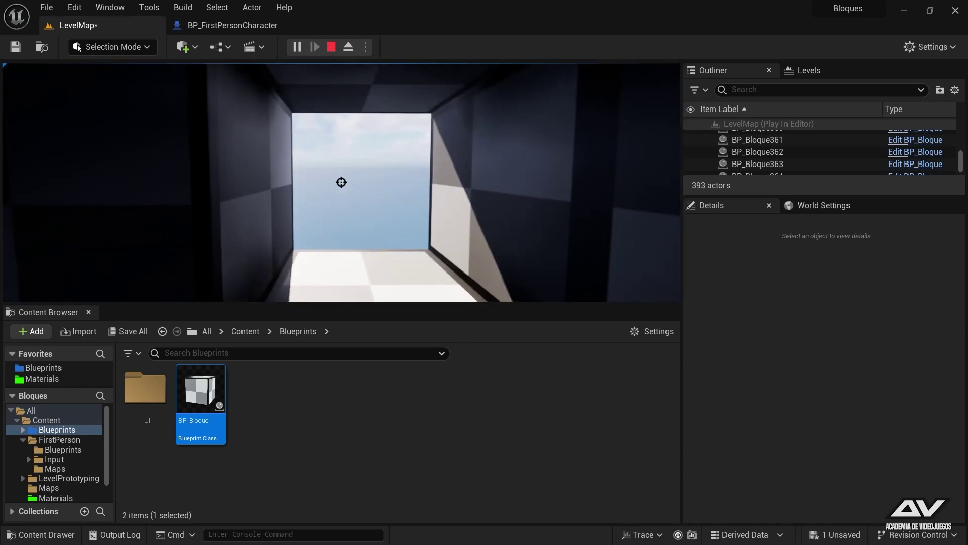
pyautogui.press('w')
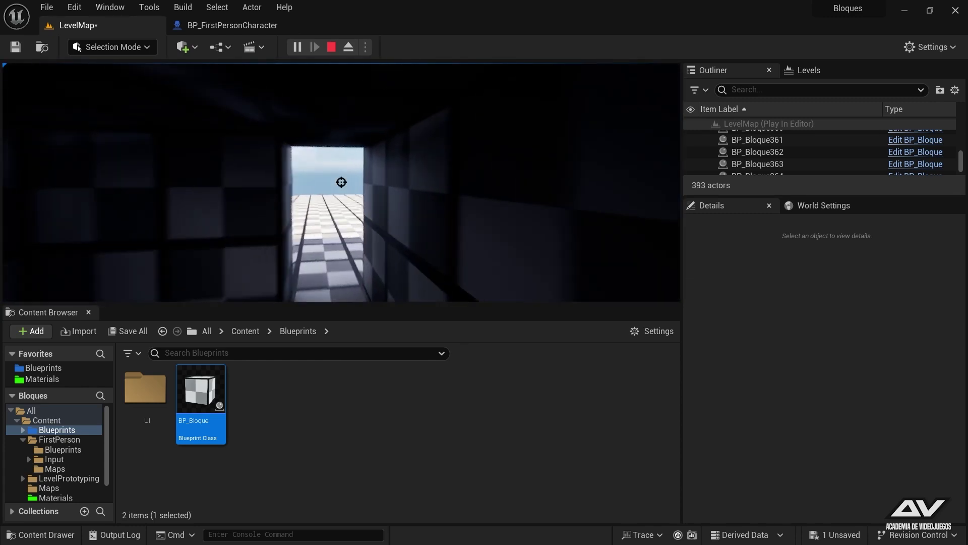
pyautogui.press('s')
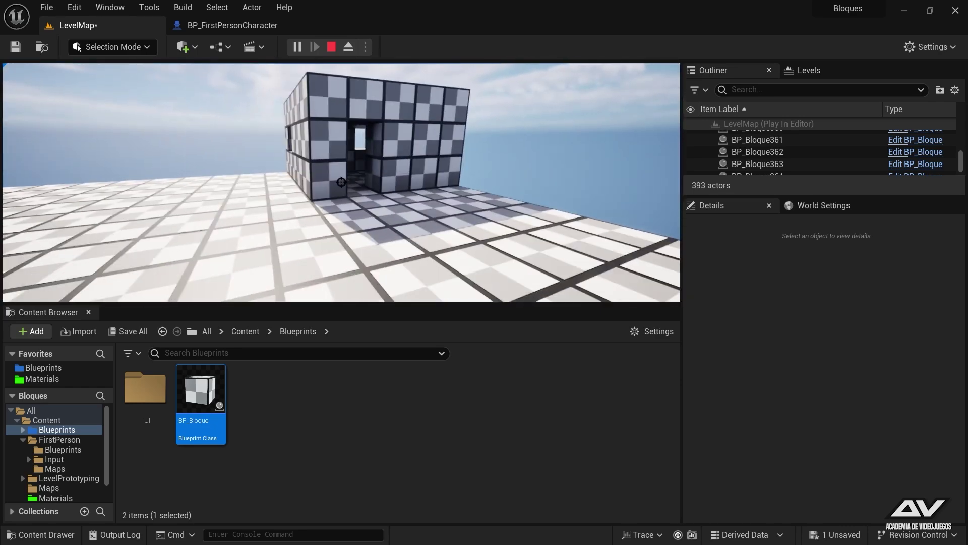
pyautogui.press('Escape')
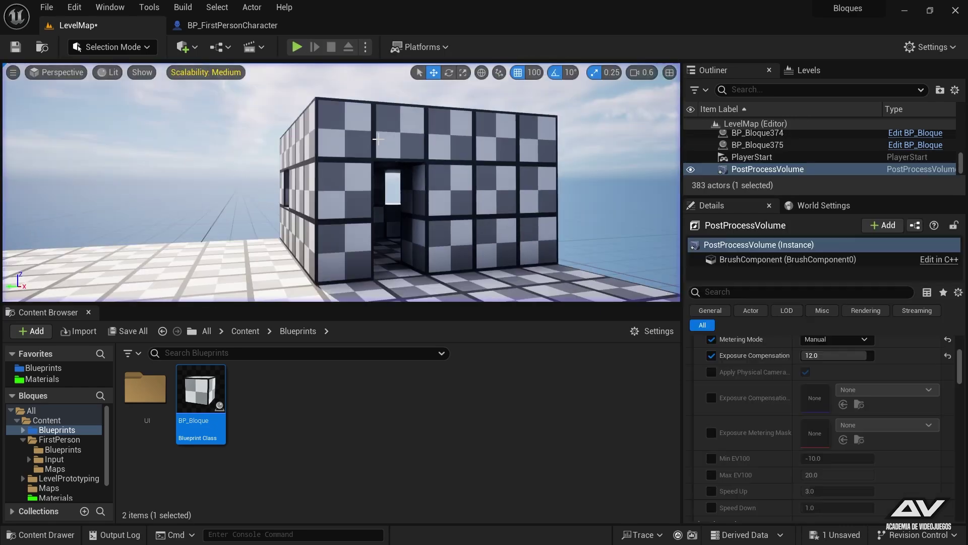
# Step: Save LevelMap from the unsaved-content list and with File > Save Current Level
pyautogui.click(835, 536)
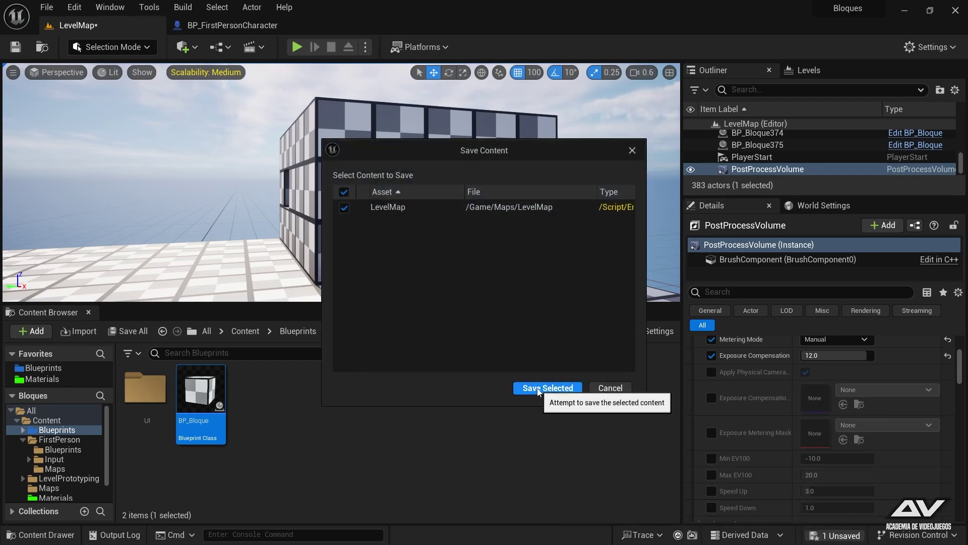
pyautogui.click(539, 390)
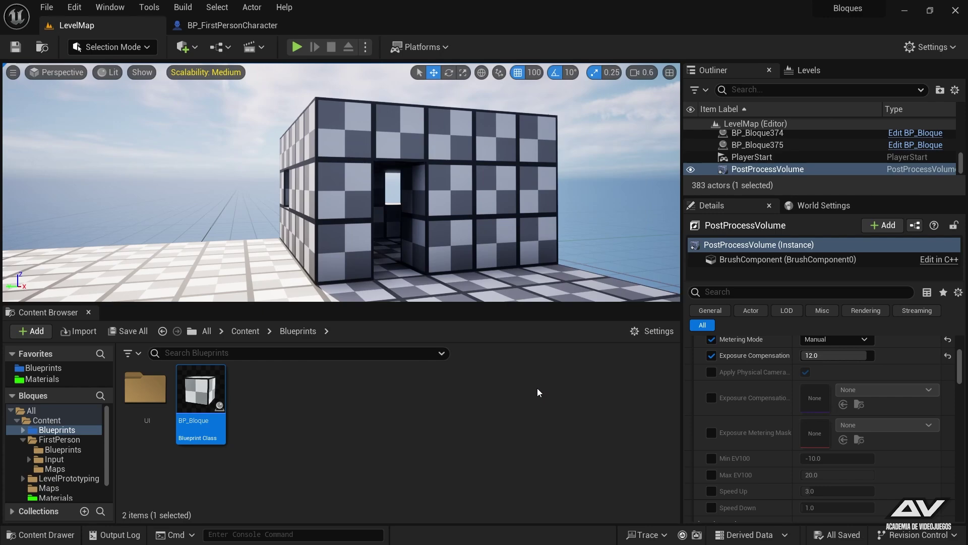
pyautogui.click(47, 8)
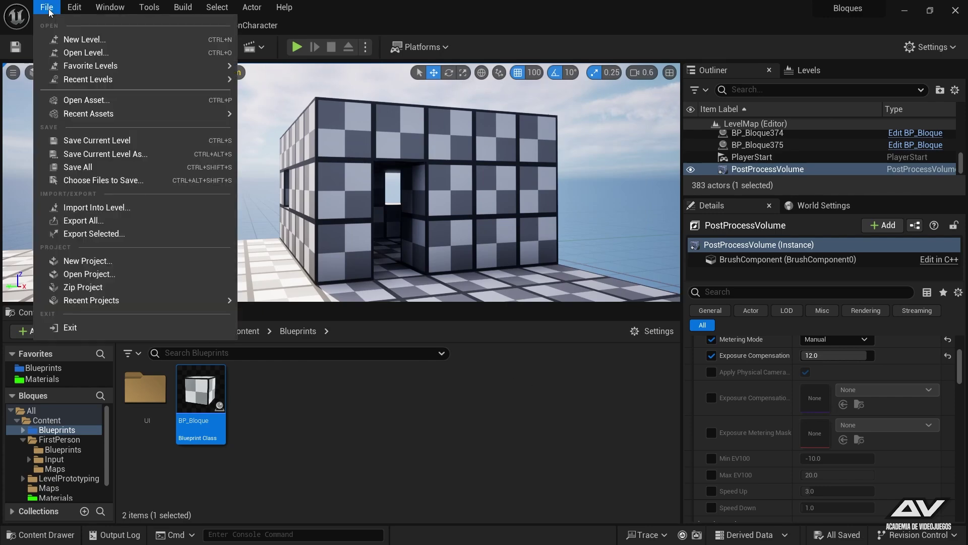
pyautogui.click(84, 142)
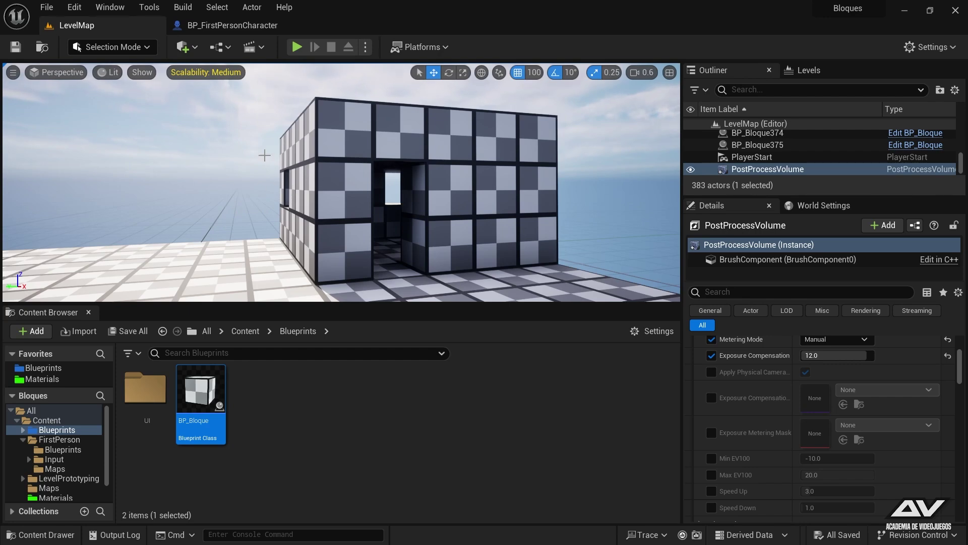
# Step: In Project Settings > Maps & Modes, set Editor Startup Map and Game Default Map to LevelMap
pyautogui.click(75, 7)
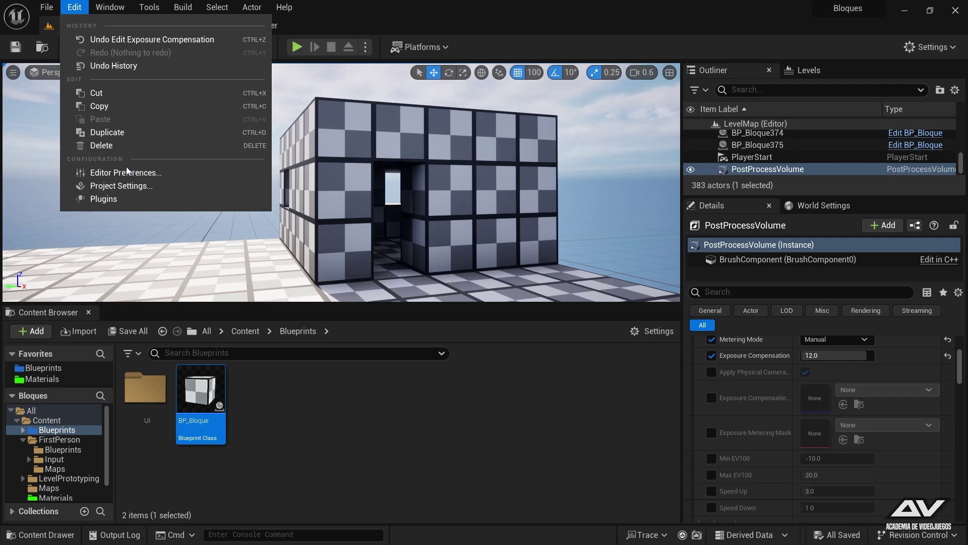
pyautogui.click(113, 188)
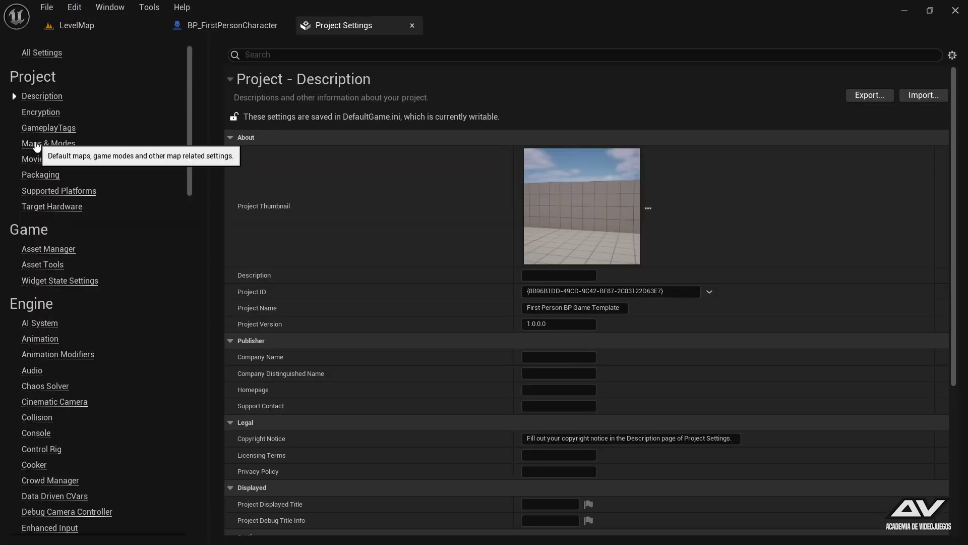
pyautogui.click(36, 144)
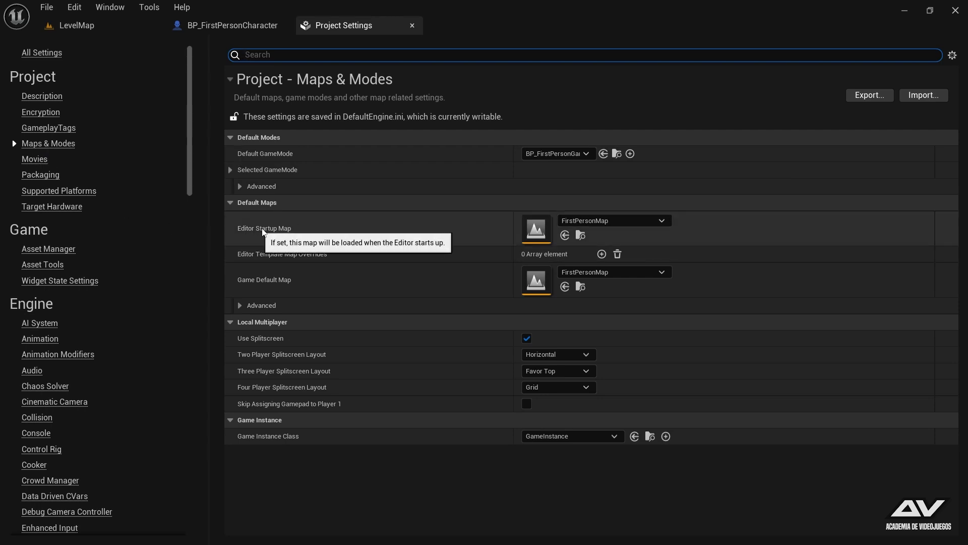
pyautogui.click(611, 223)
pyautogui.click(625, 382)
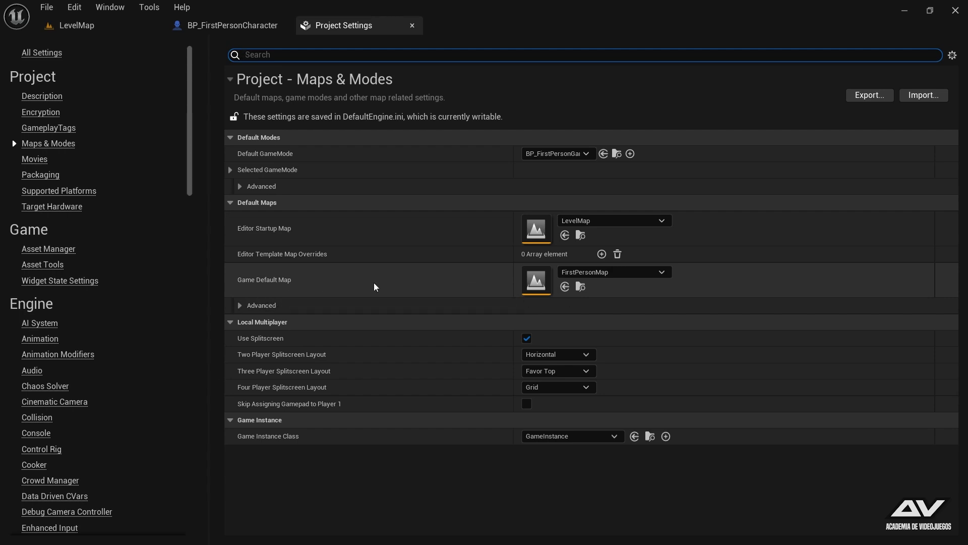
pyautogui.click(583, 273)
pyautogui.click(719, 426)
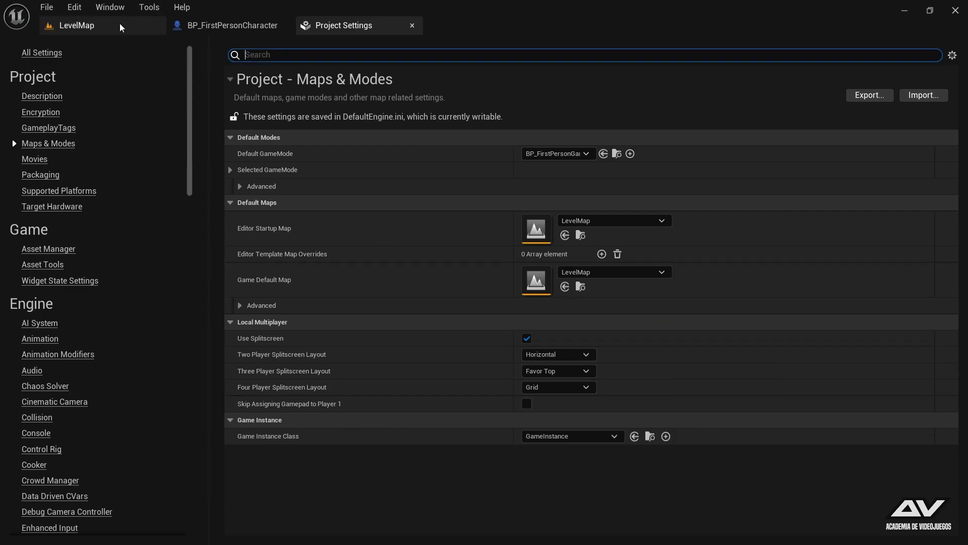
# Step: Save all levels and assets, close the BP_FirstPersonCharacter blueprint, and start playing the level
pyautogui.click(412, 25)
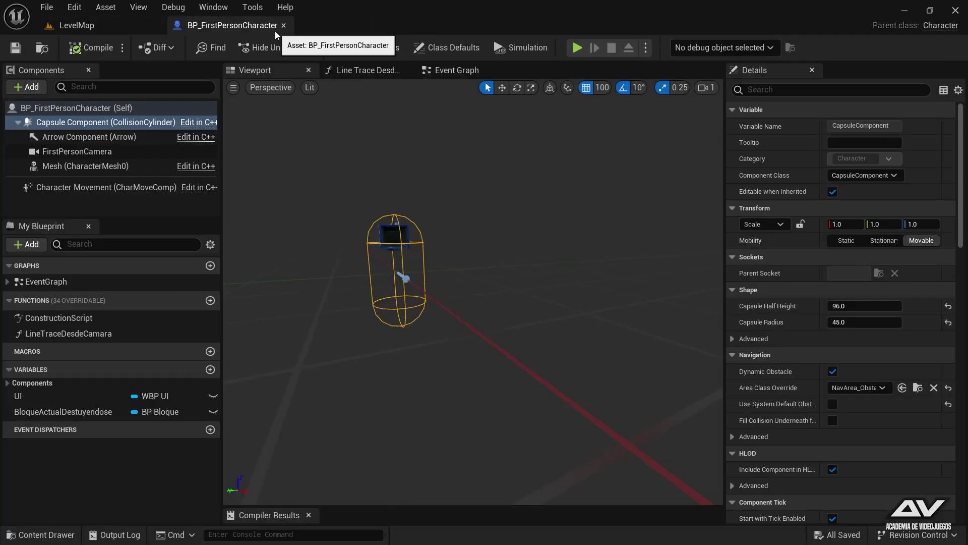
pyautogui.click(51, 9)
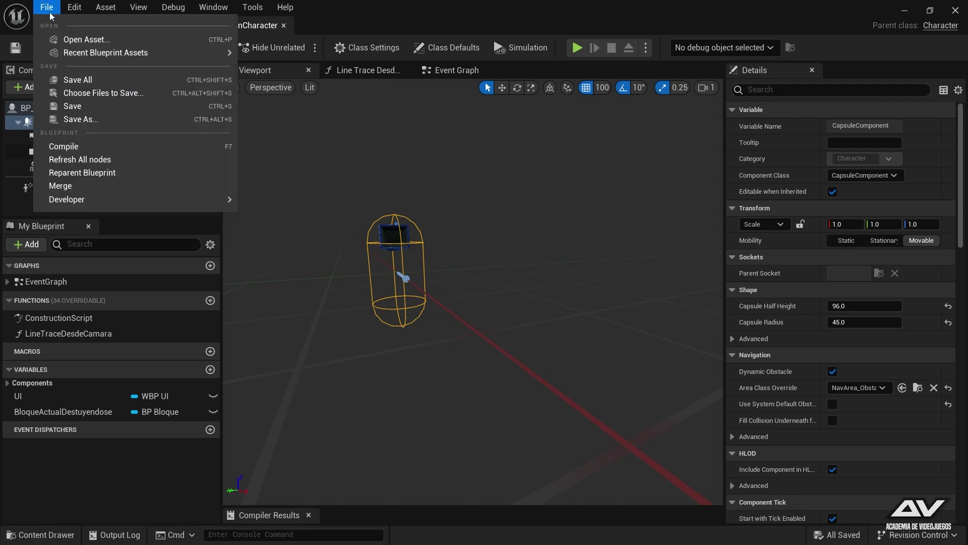
pyautogui.click(86, 83)
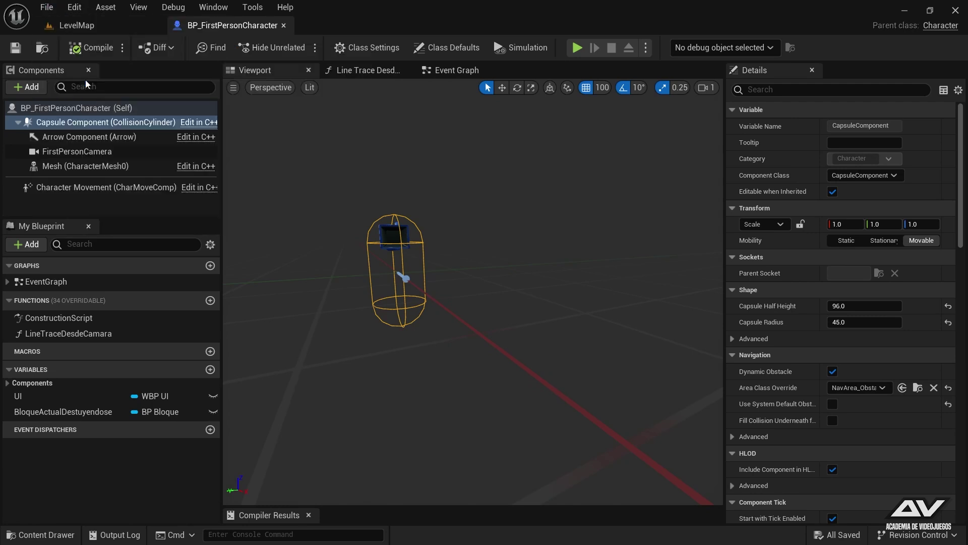
pyautogui.click(284, 26)
pyautogui.click(298, 47)
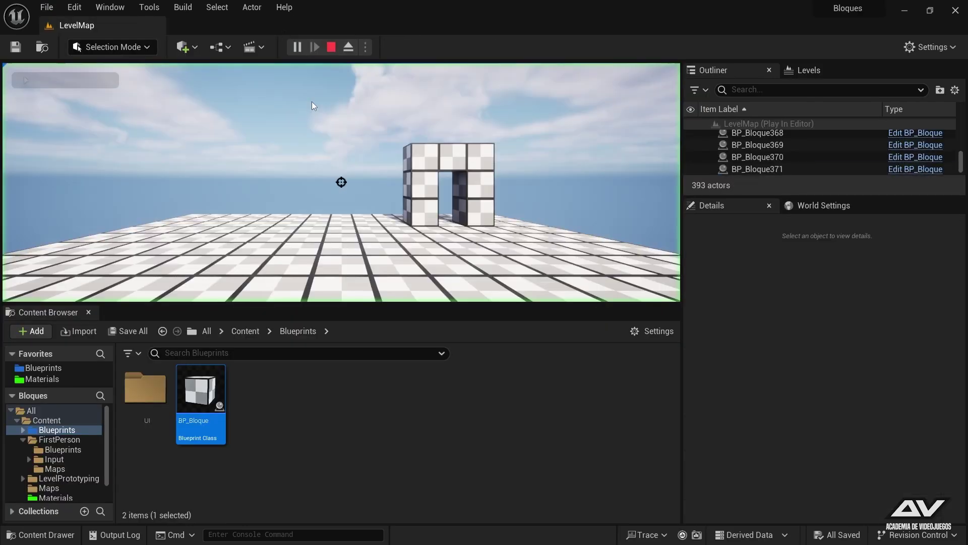
# Step: Walk toward the arch, place six blocks at the crosshair, and destroy two of them
pyautogui.press('w')
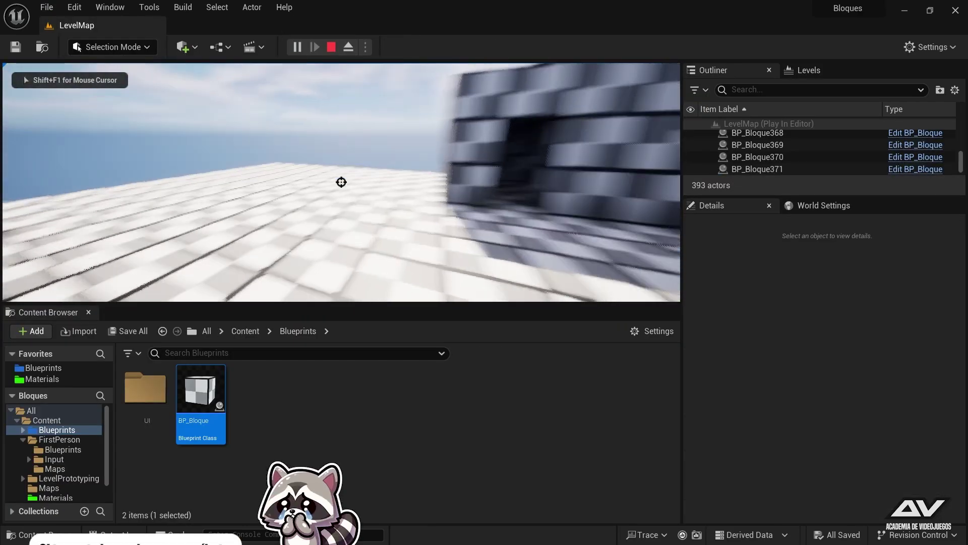
pyautogui.click(341, 182)
pyautogui.click(342, 182)
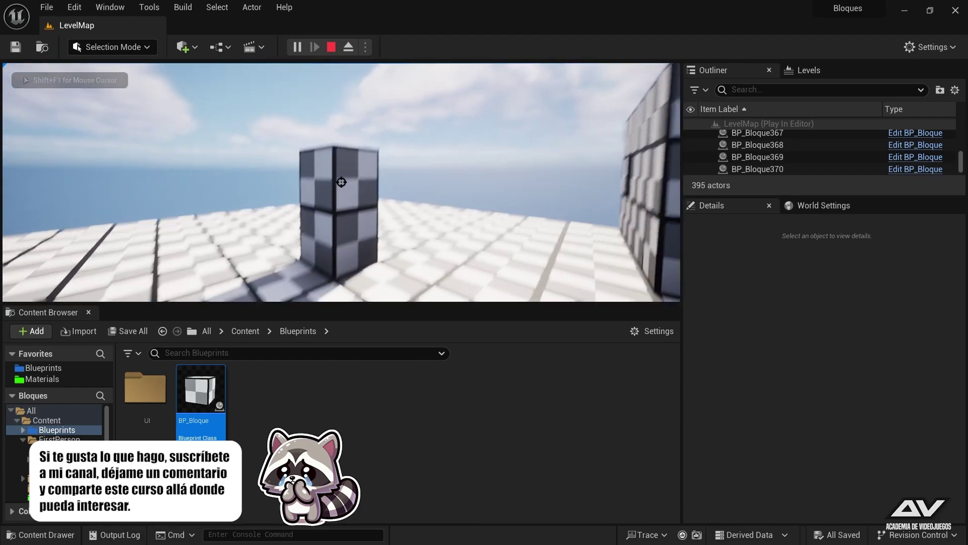
pyautogui.click(341, 182)
pyautogui.click(341, 182)
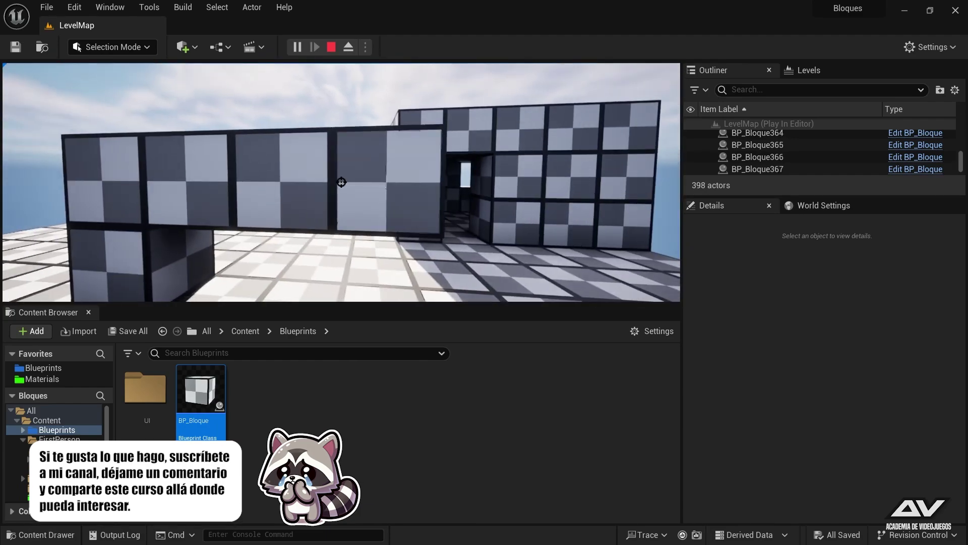
pyautogui.click(342, 182)
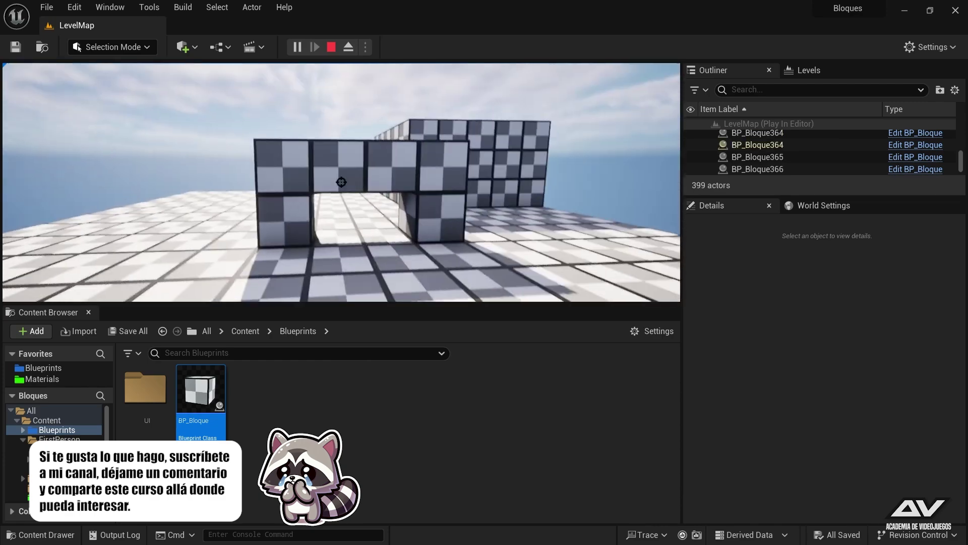
pyautogui.click(342, 182)
pyautogui.rightClick(341, 182)
pyautogui.rightClick(342, 182)
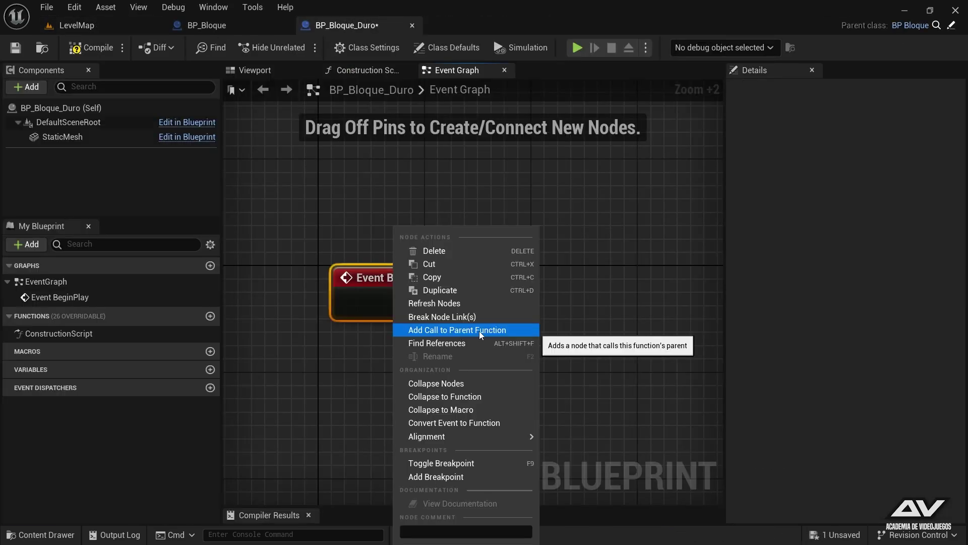
# Step: Add a Parent: BeginPlay call wired to the execution pin, then enter 'IA_Poner_Bloque_Basicow'
pyautogui.click(459, 331)
pyautogui.moveTo(448, 304); pyautogui.dragTo(506, 307)
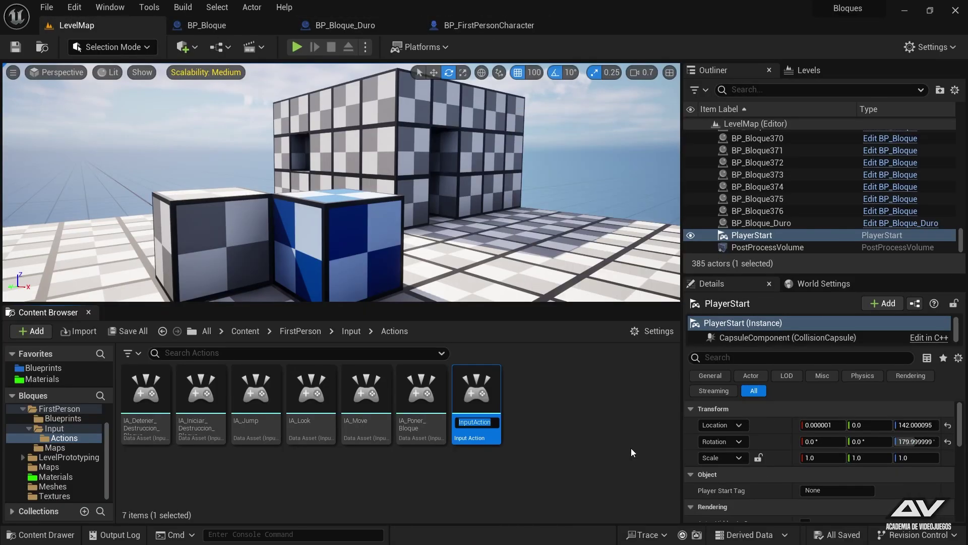
pyautogui.write('IA_Poner_Bloque_Basico')
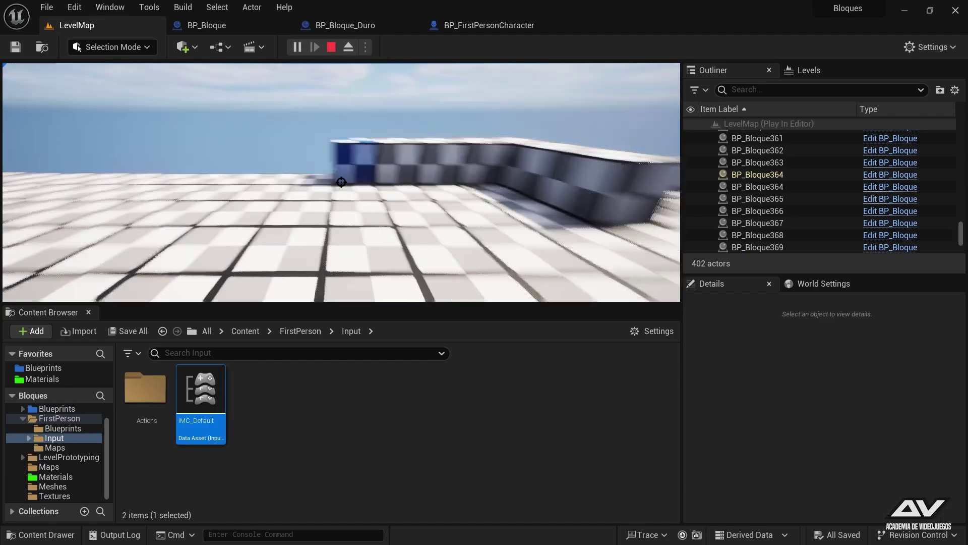
pyautogui.write('w')
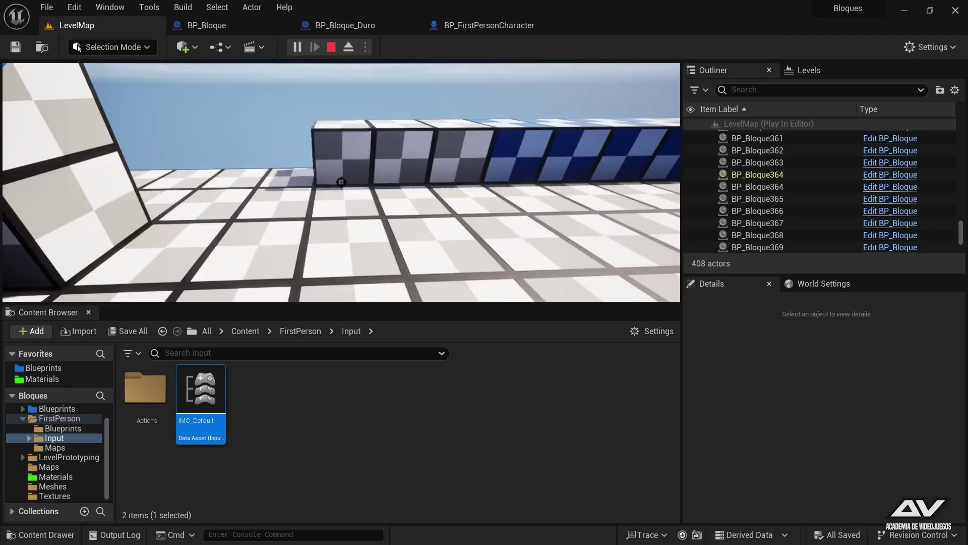